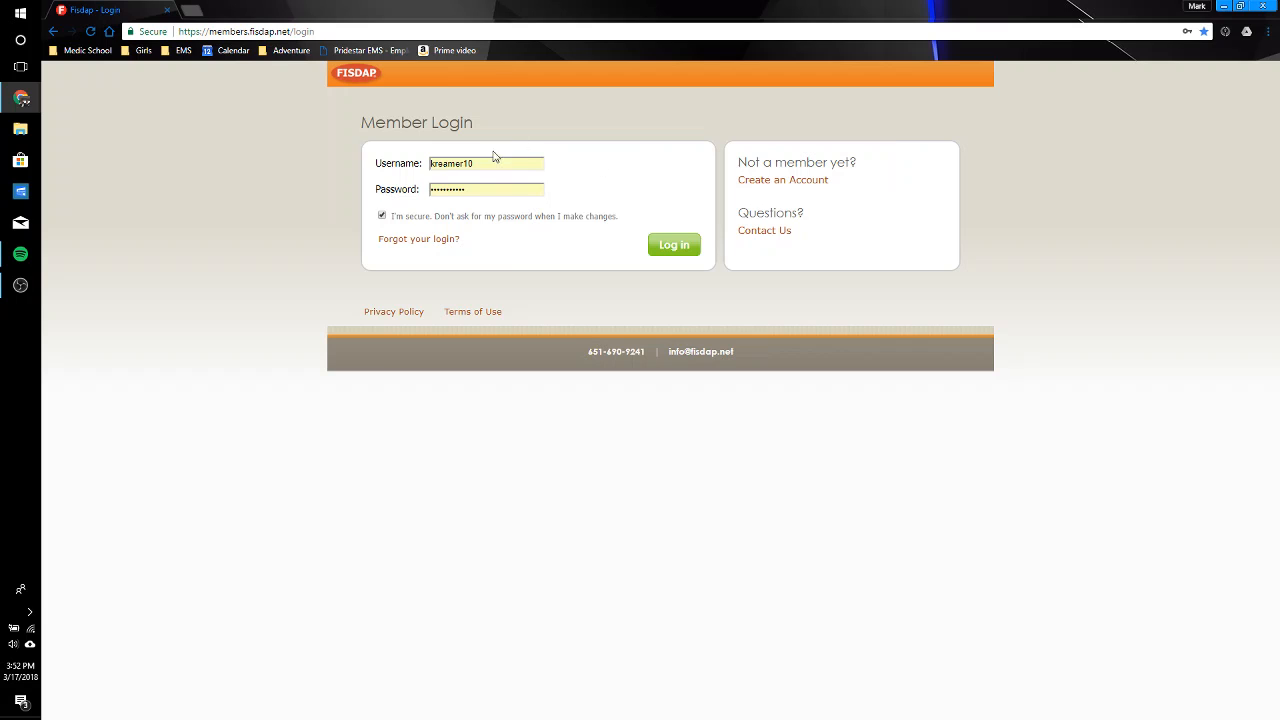
Step: Log in to the member account with the prefilled credentials and open the Skills & Patient Care shift list
click(680, 252)
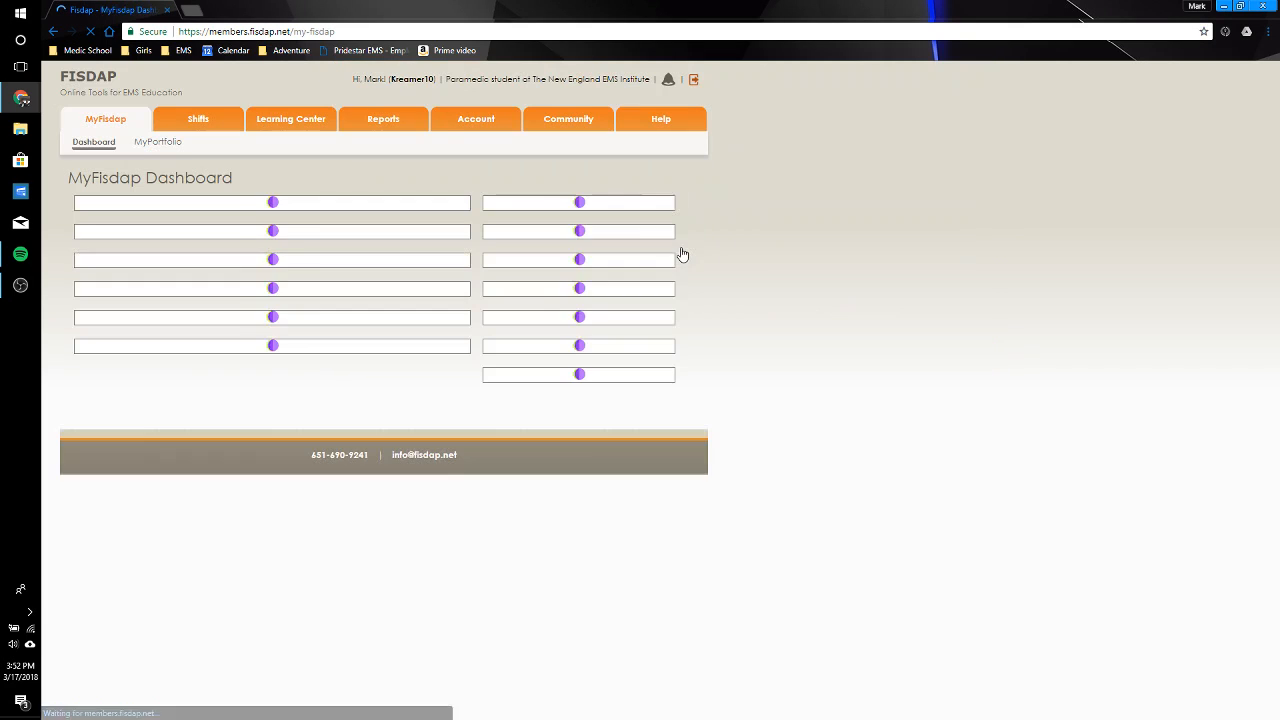
mouse_move(205, 121)
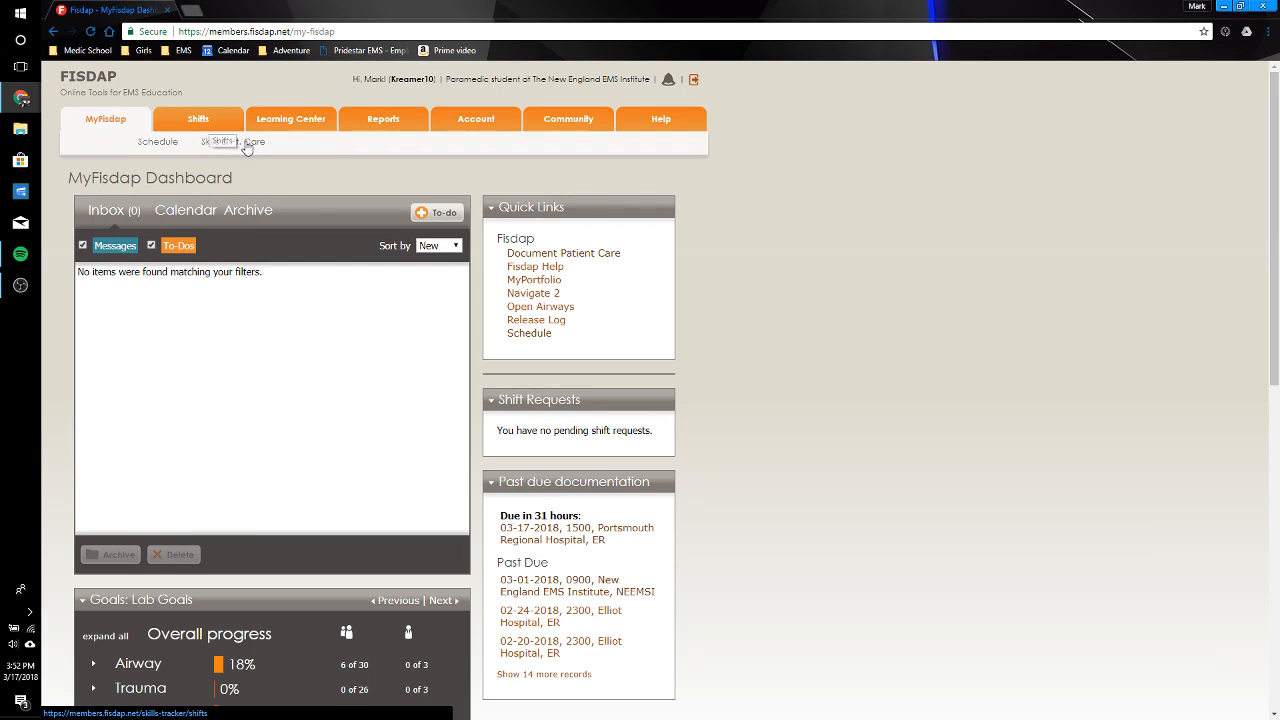
click(246, 145)
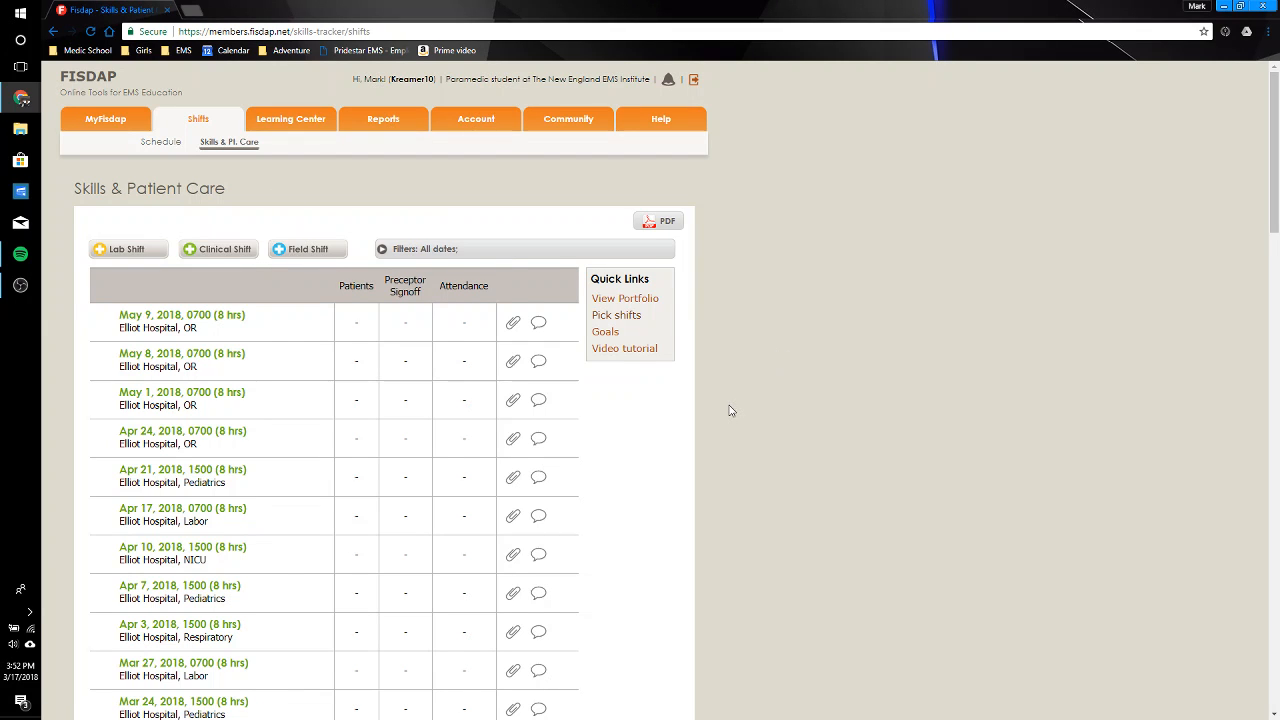
Step: Open the Mar 17, 2018 Portsmouth Regional Hospital ER shift and add a new patient to it
scroll(730, 410, down, 5)
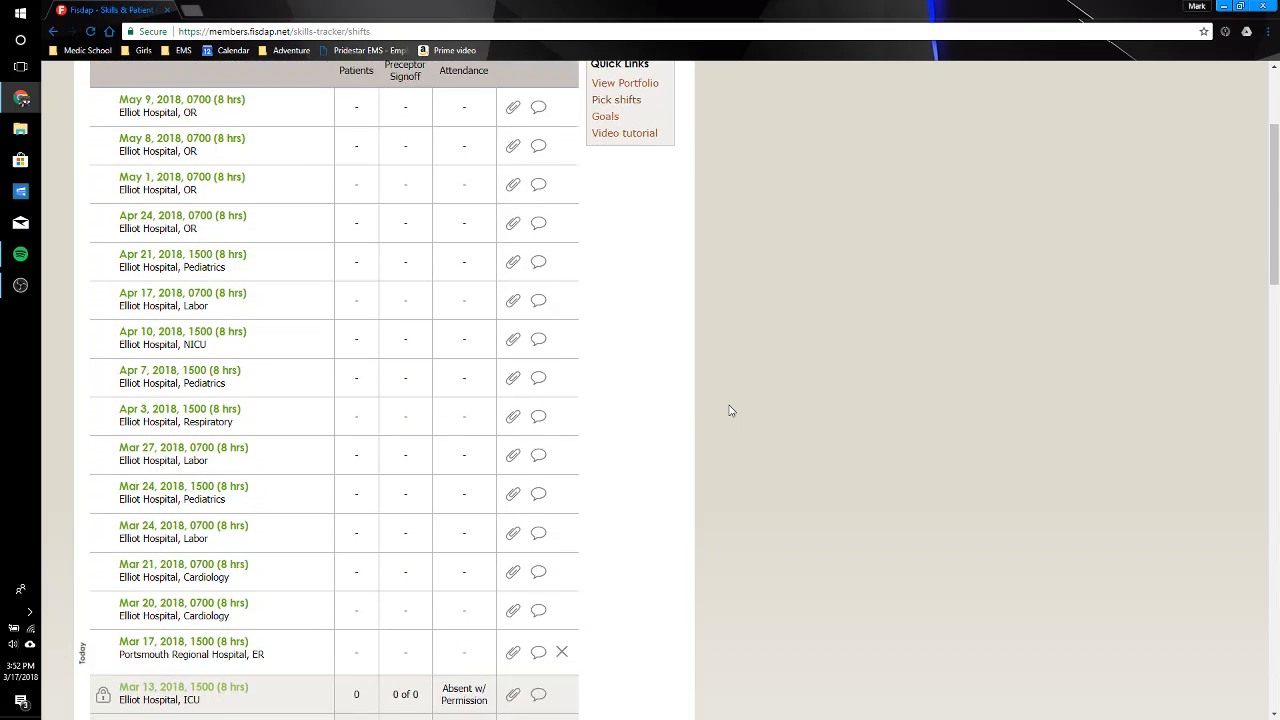
scroll(730, 410, down, 7)
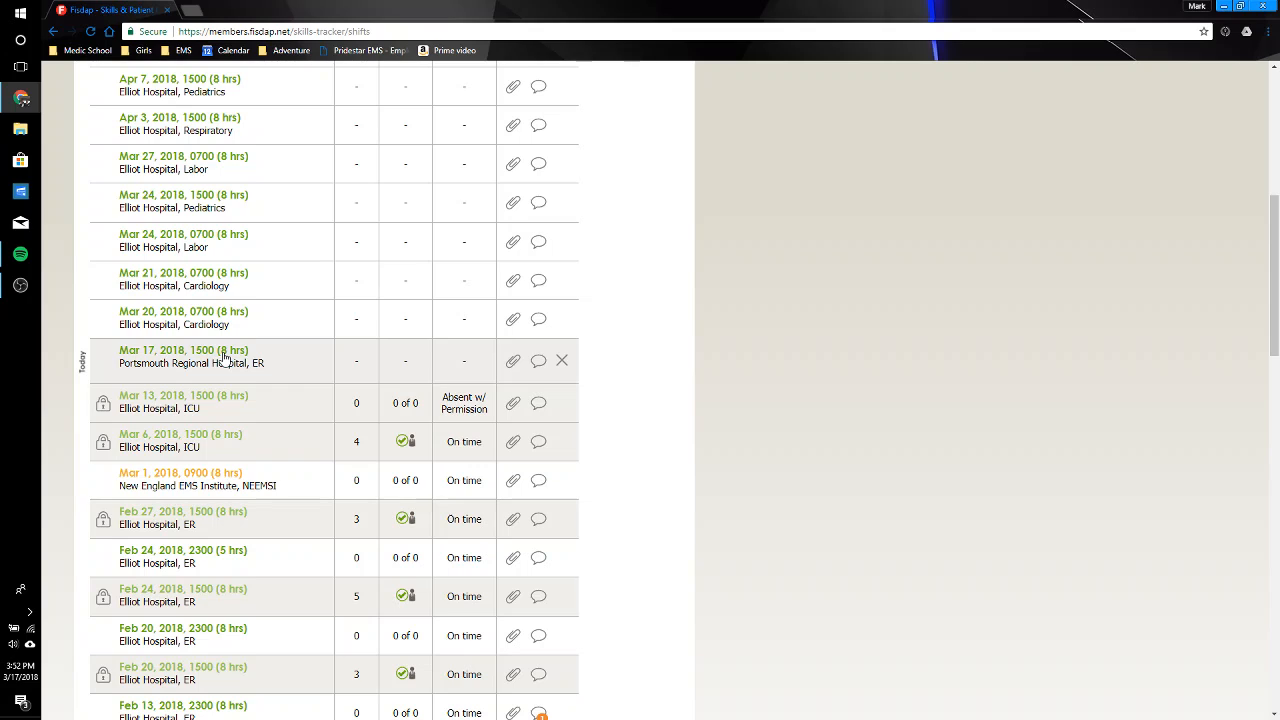
click(199, 357)
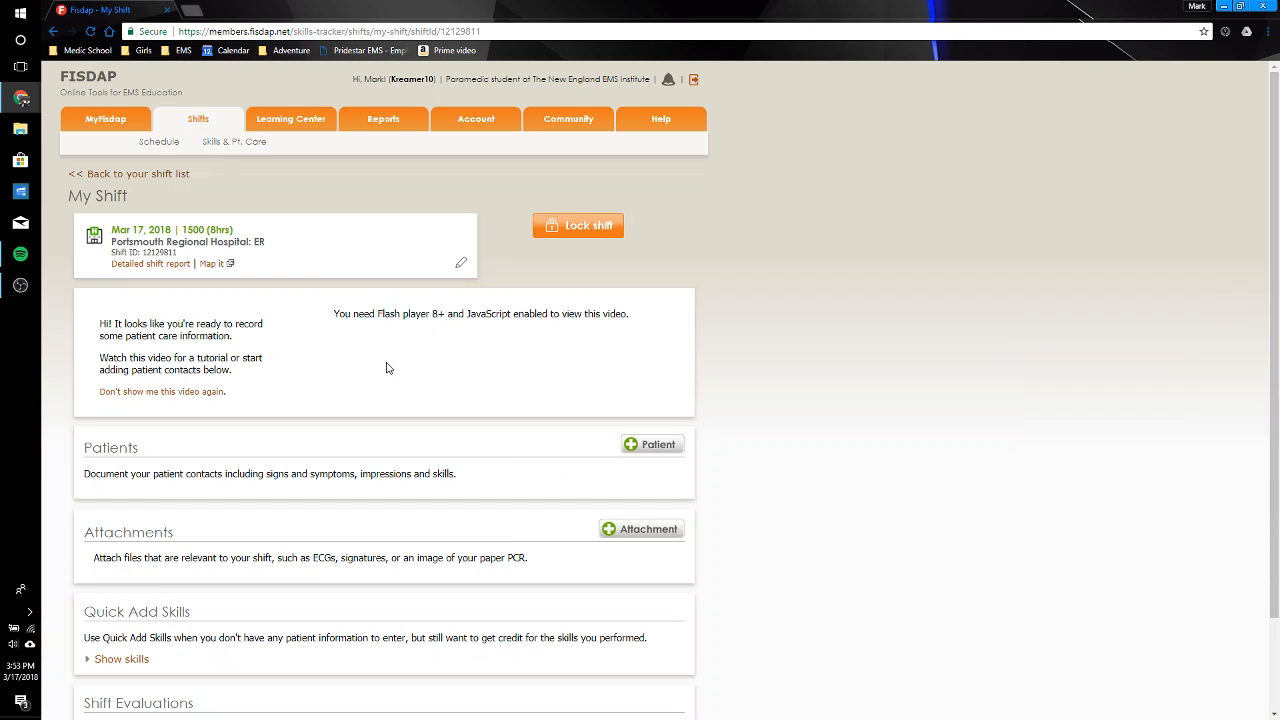
scroll(775, 426, down, 2)
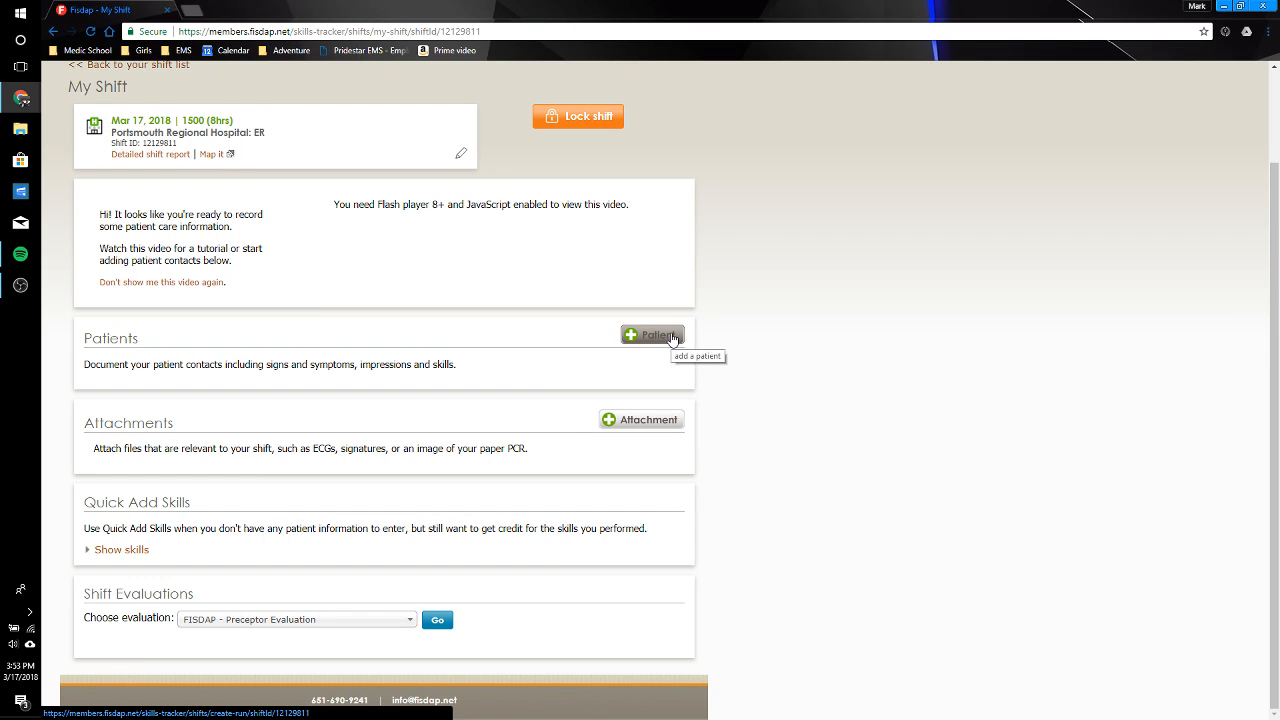
click(671, 336)
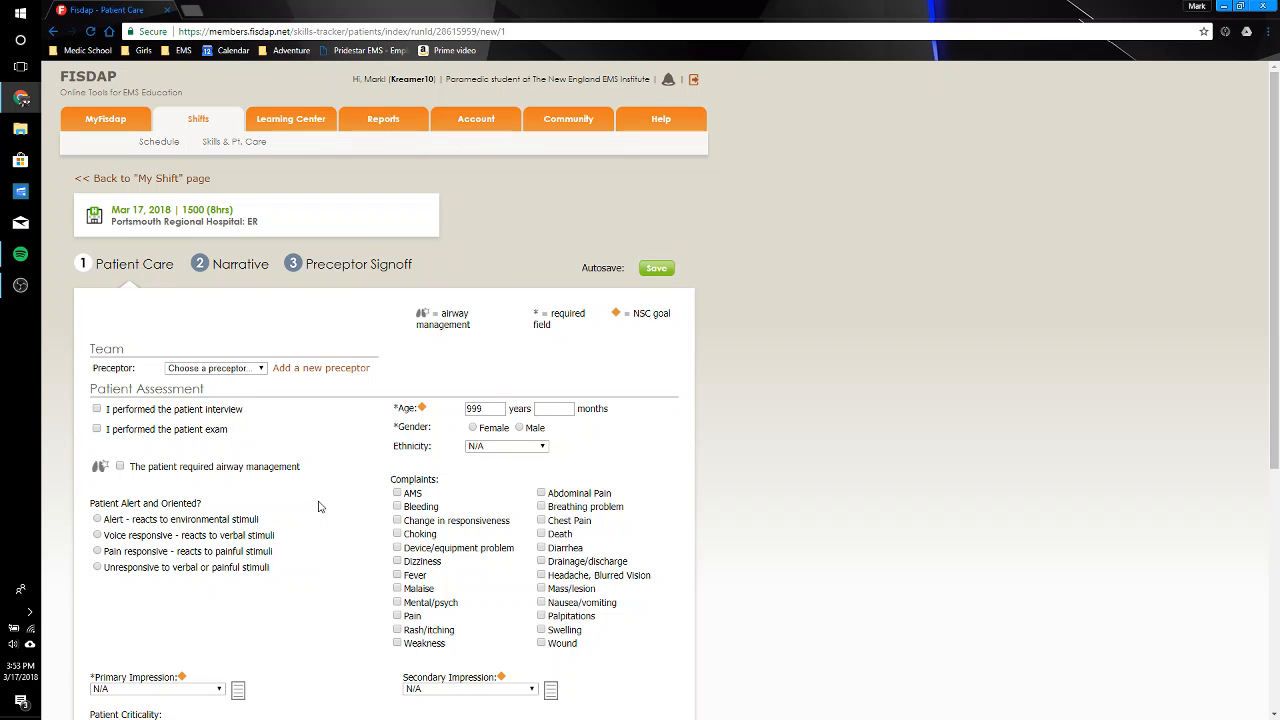
Step: Set the patient's primary impression to Abdominal pain/problems
scroll(318, 507, down, 2)
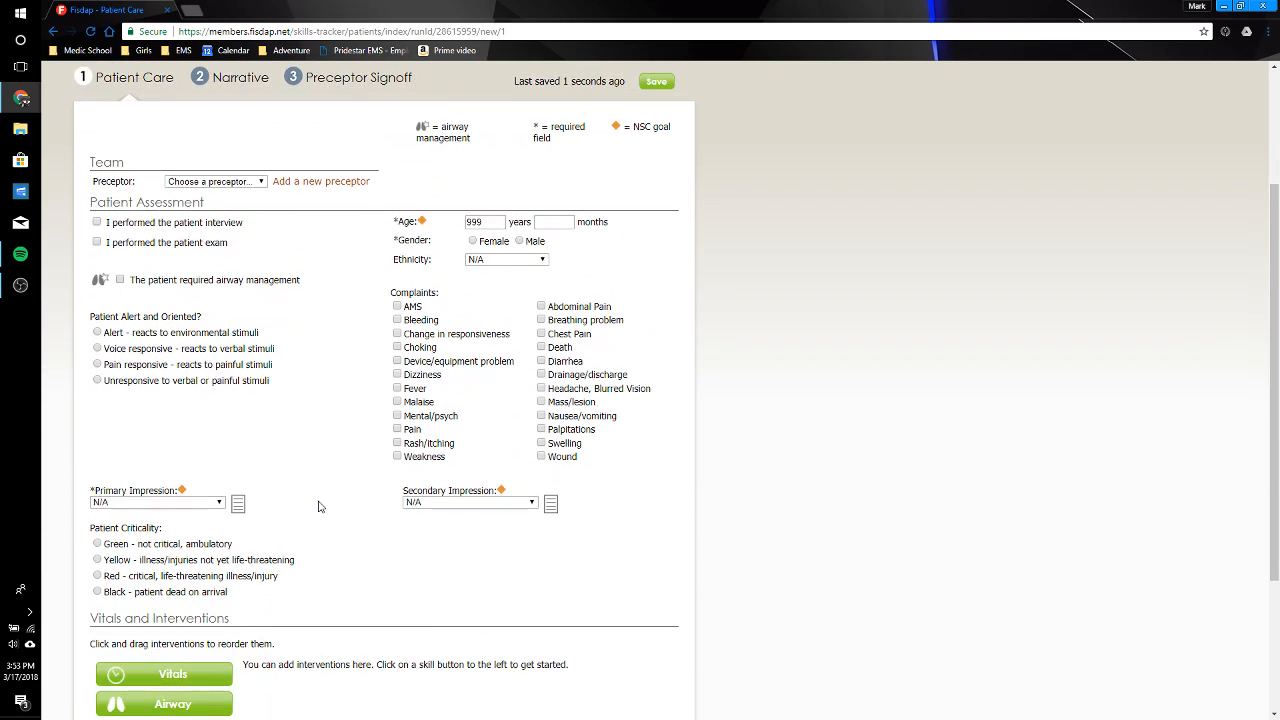
click(197, 507)
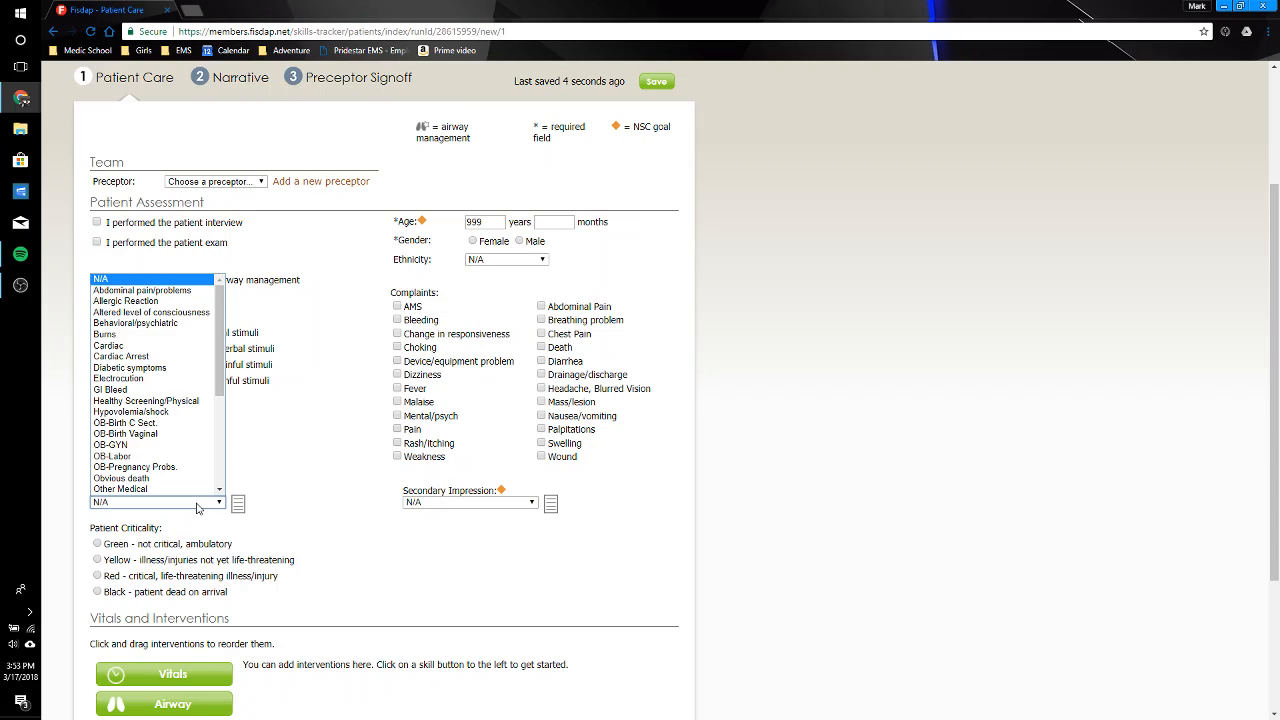
click(177, 292)
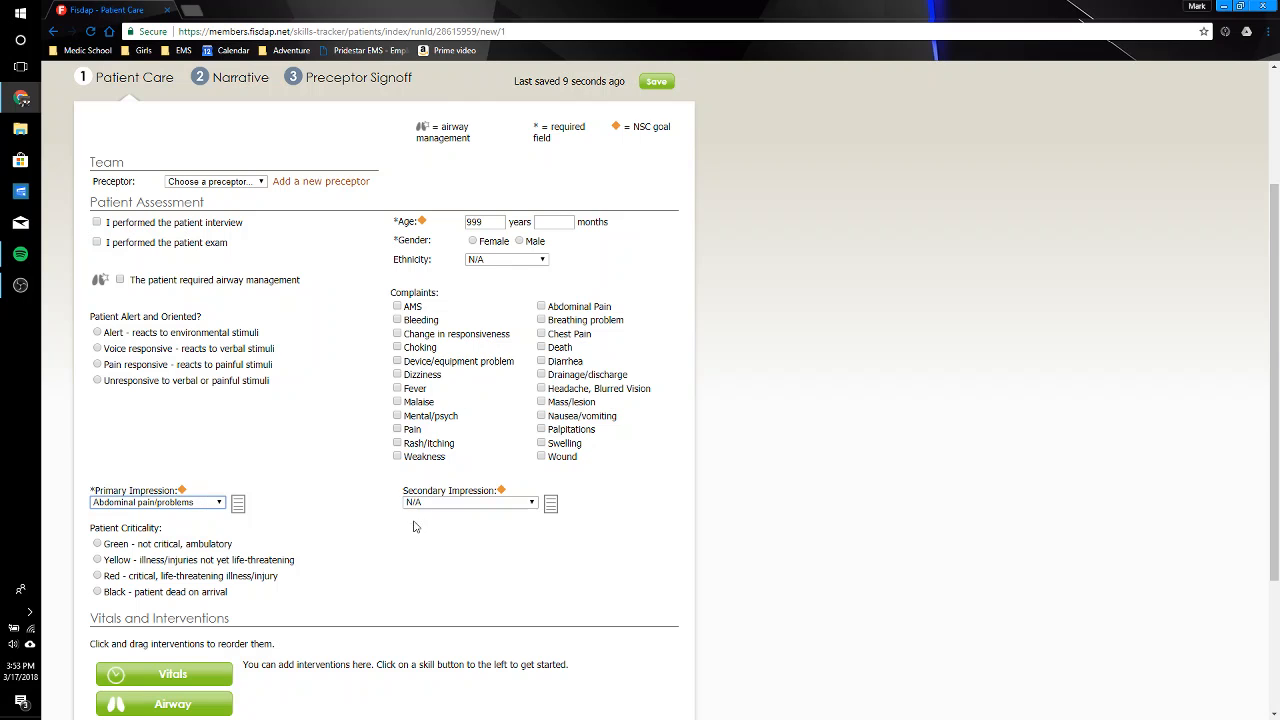
click(451, 552)
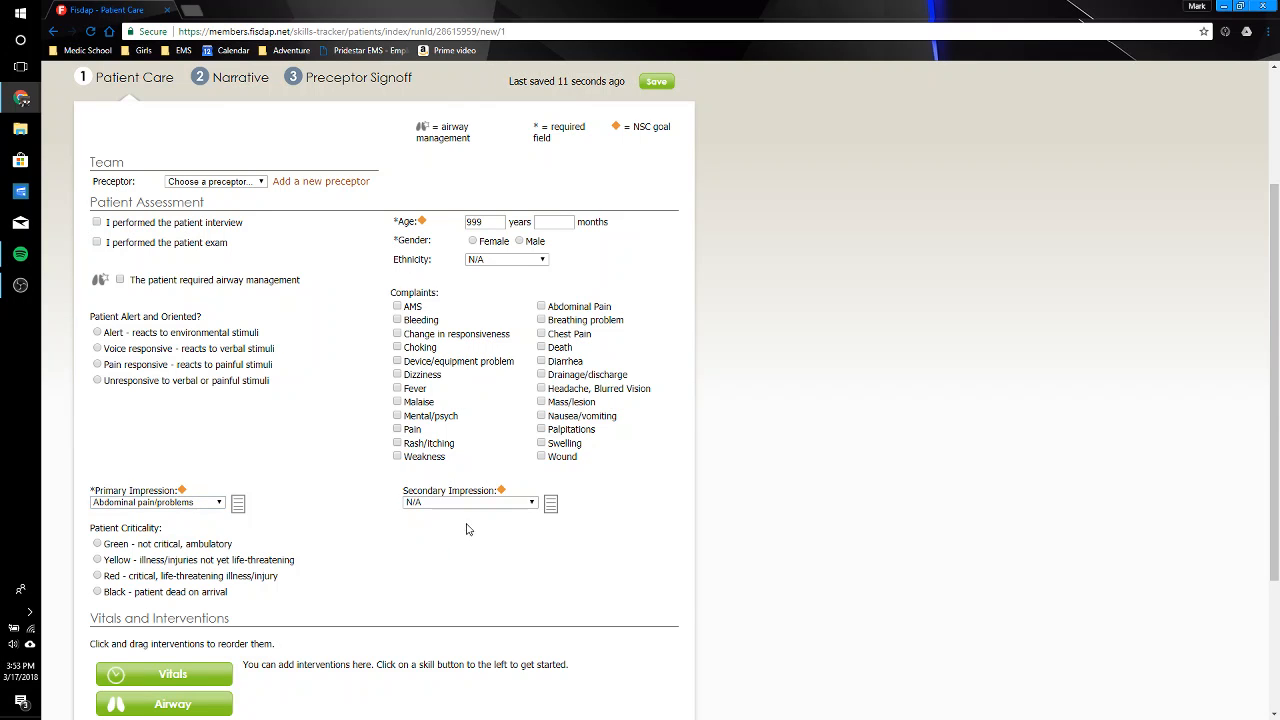
Step: Set the patient's gender to Female in the patient assessment
scroll(535, 559, down, 5)
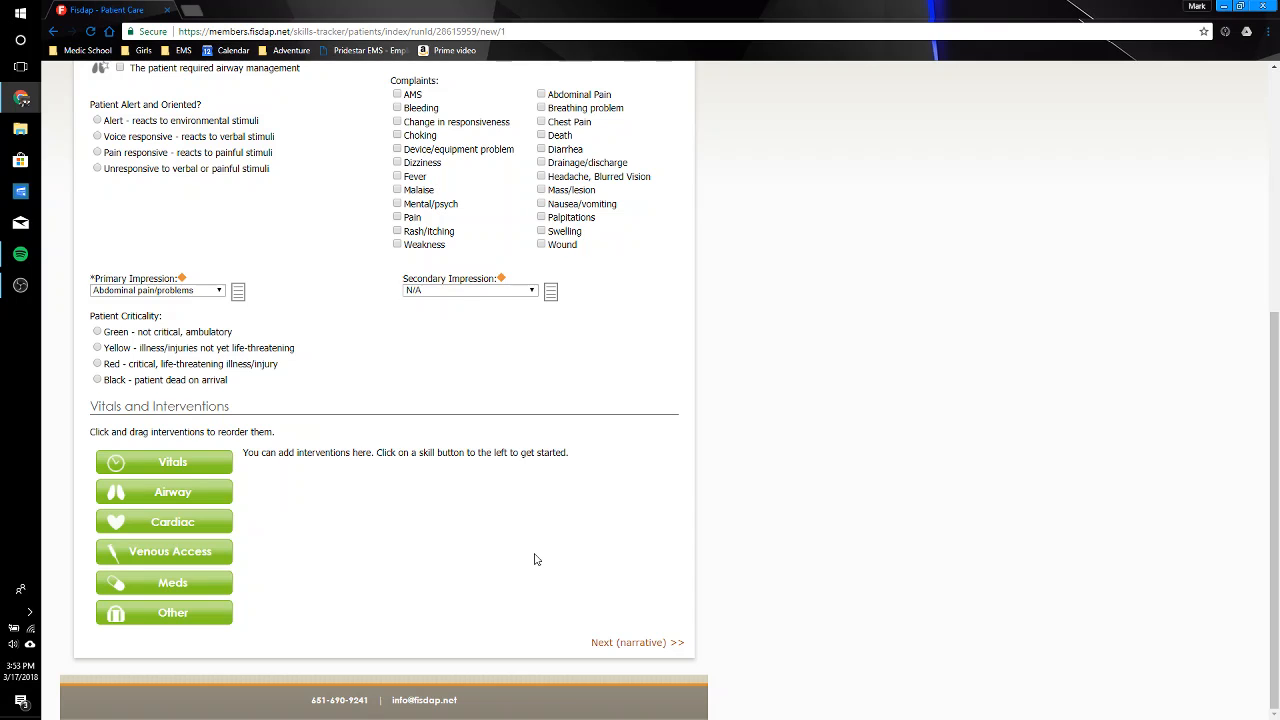
scroll(535, 559, up, 4)
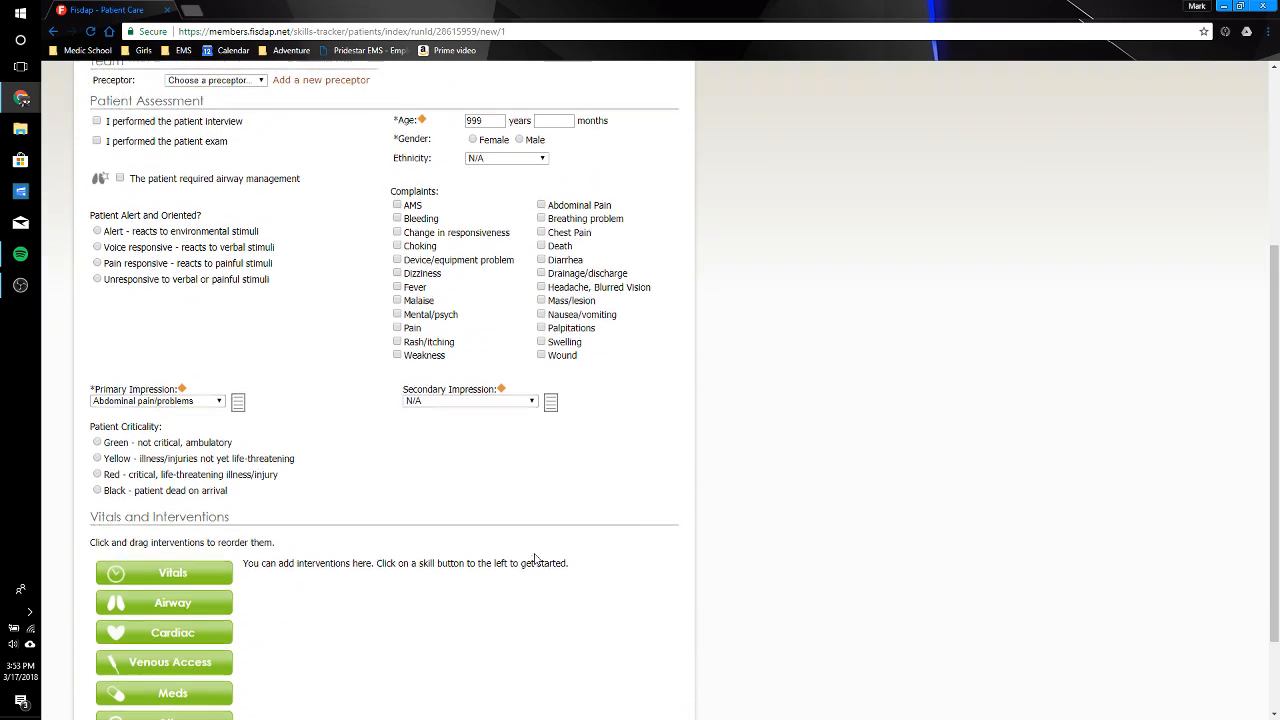
scroll(535, 559, up, 1)
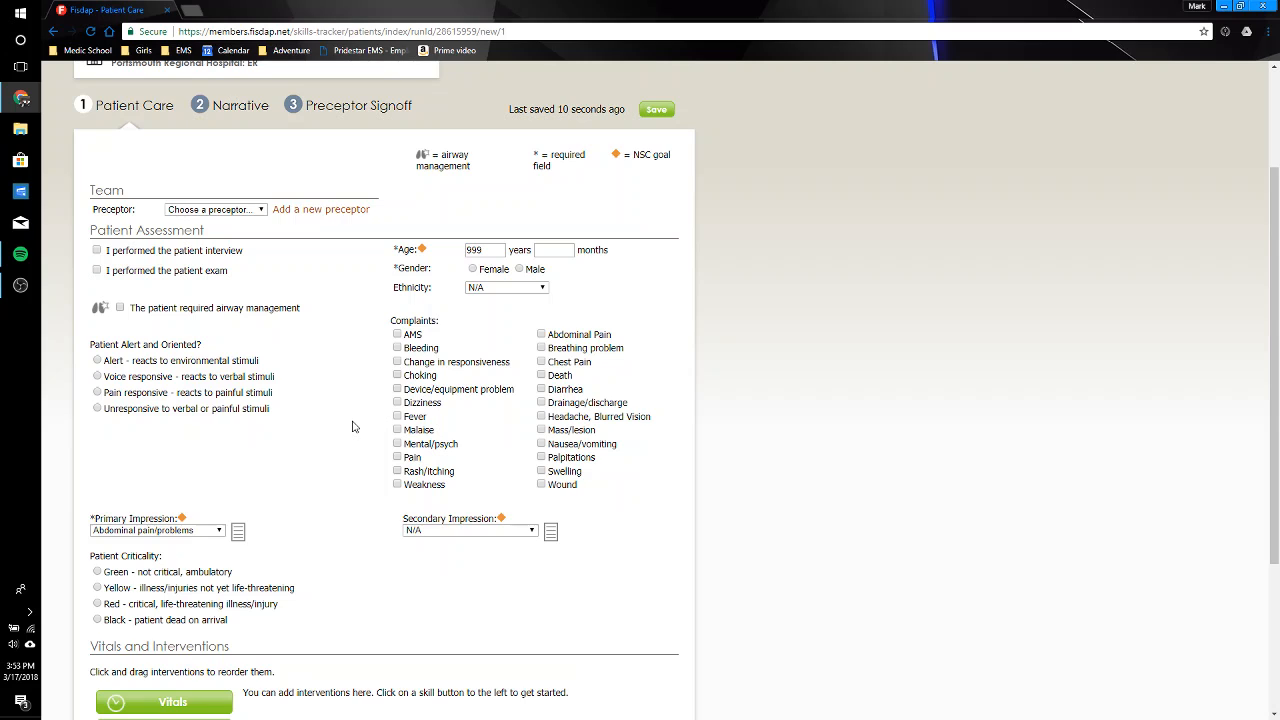
click(473, 269)
Step: Start a performed venous access entry with procedure IV, site Antecubital and 2 attempts
scroll(290, 423, down, 3)
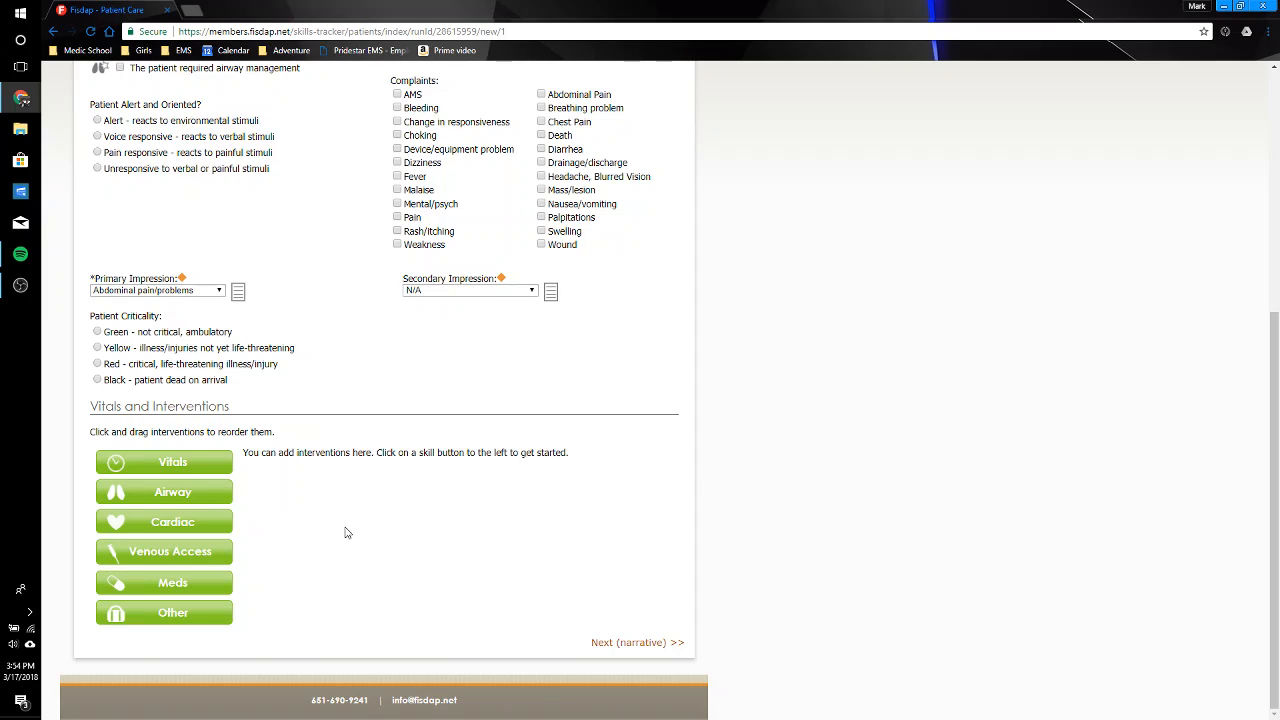
click(204, 550)
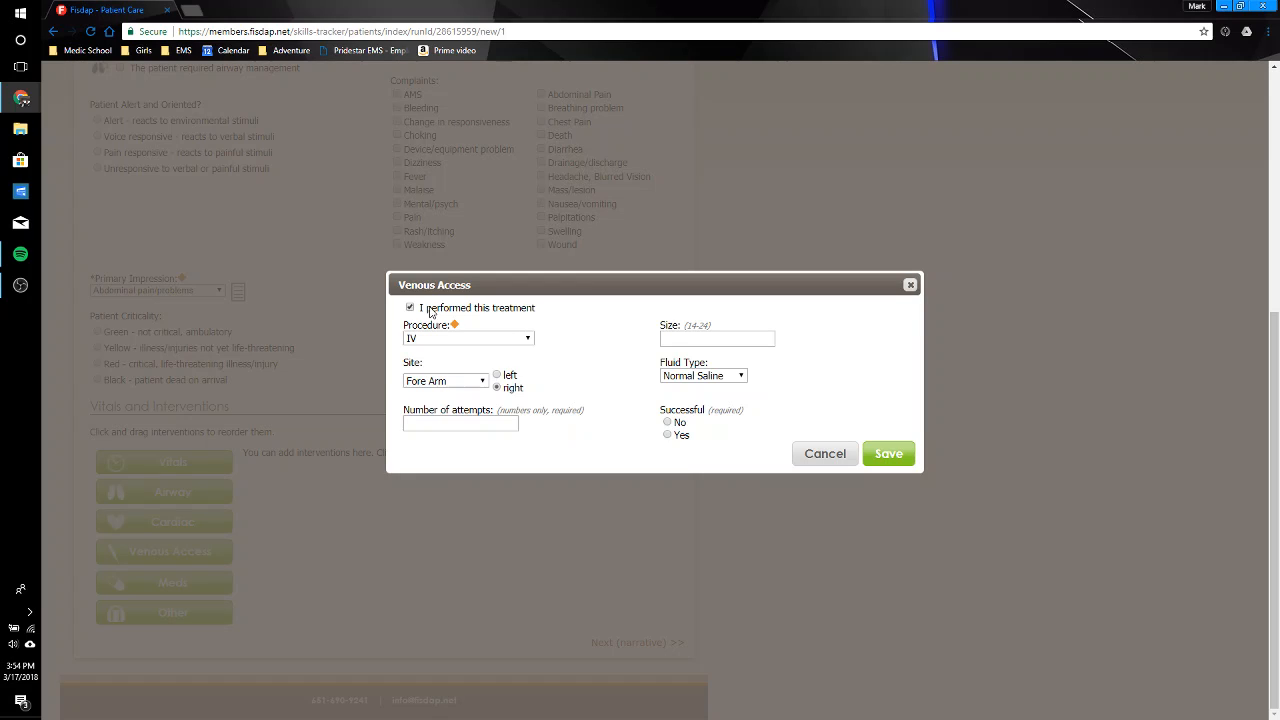
click(488, 340)
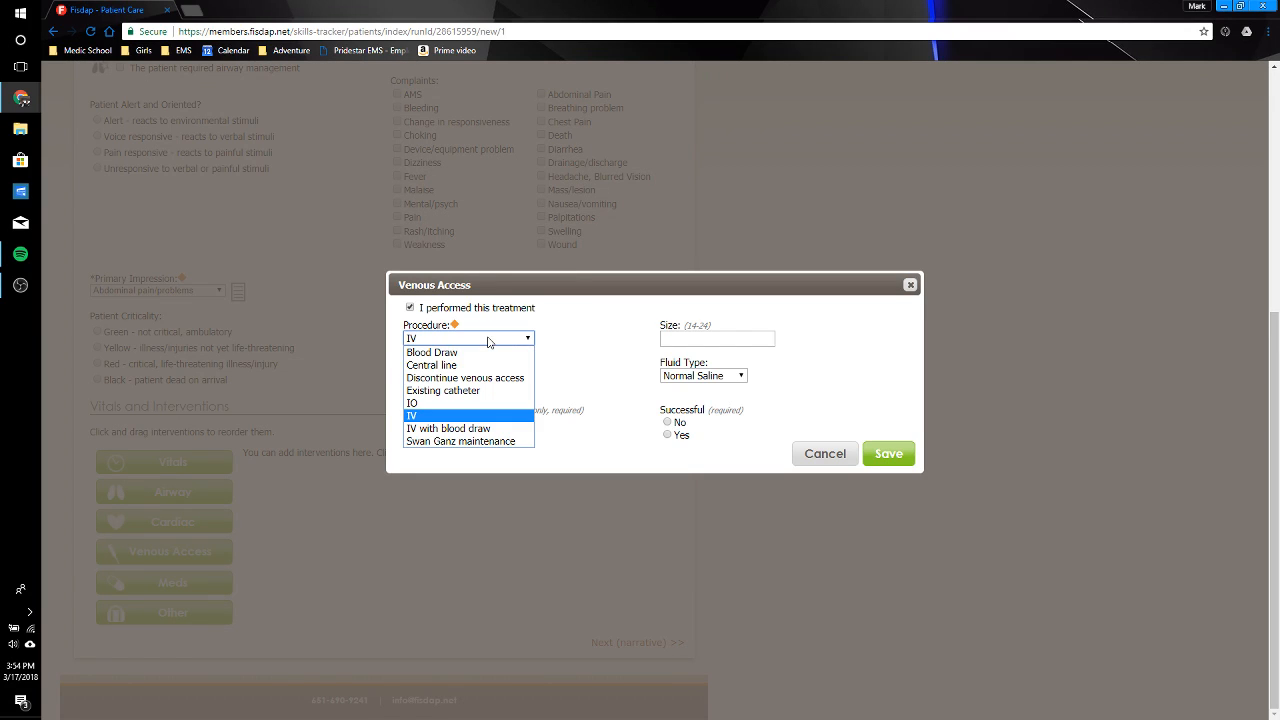
click(481, 416)
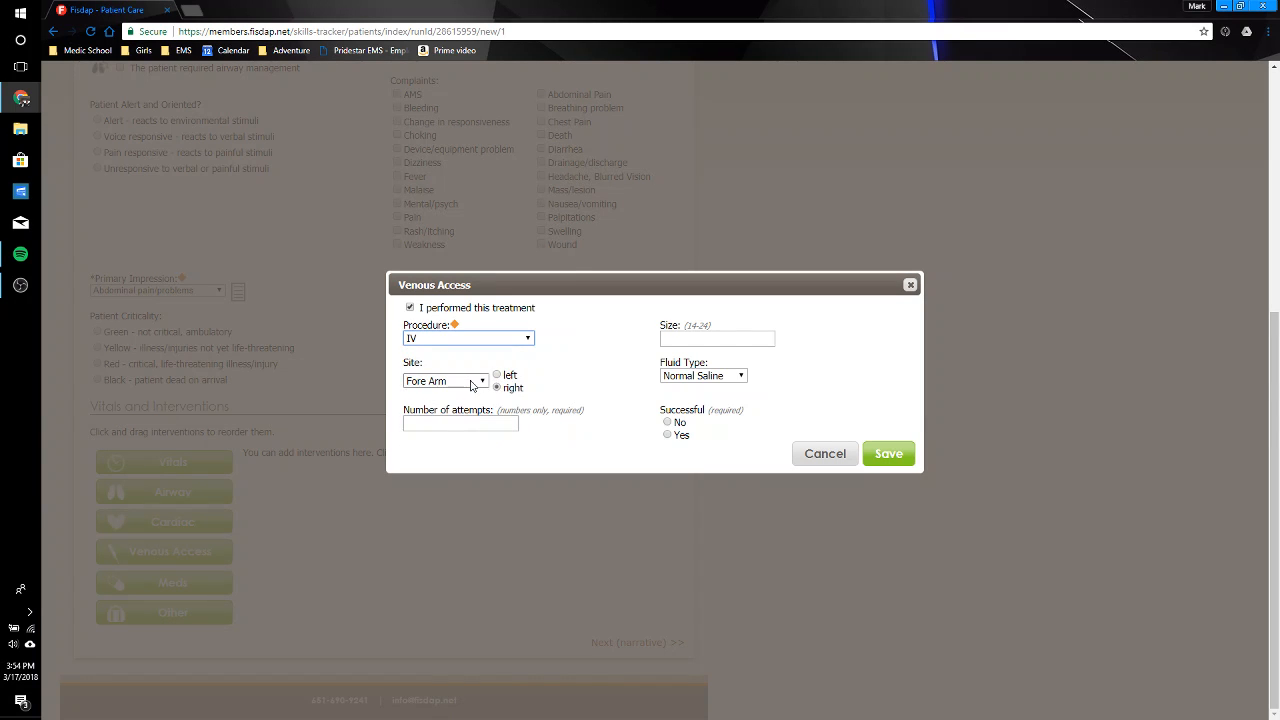
click(472, 381)
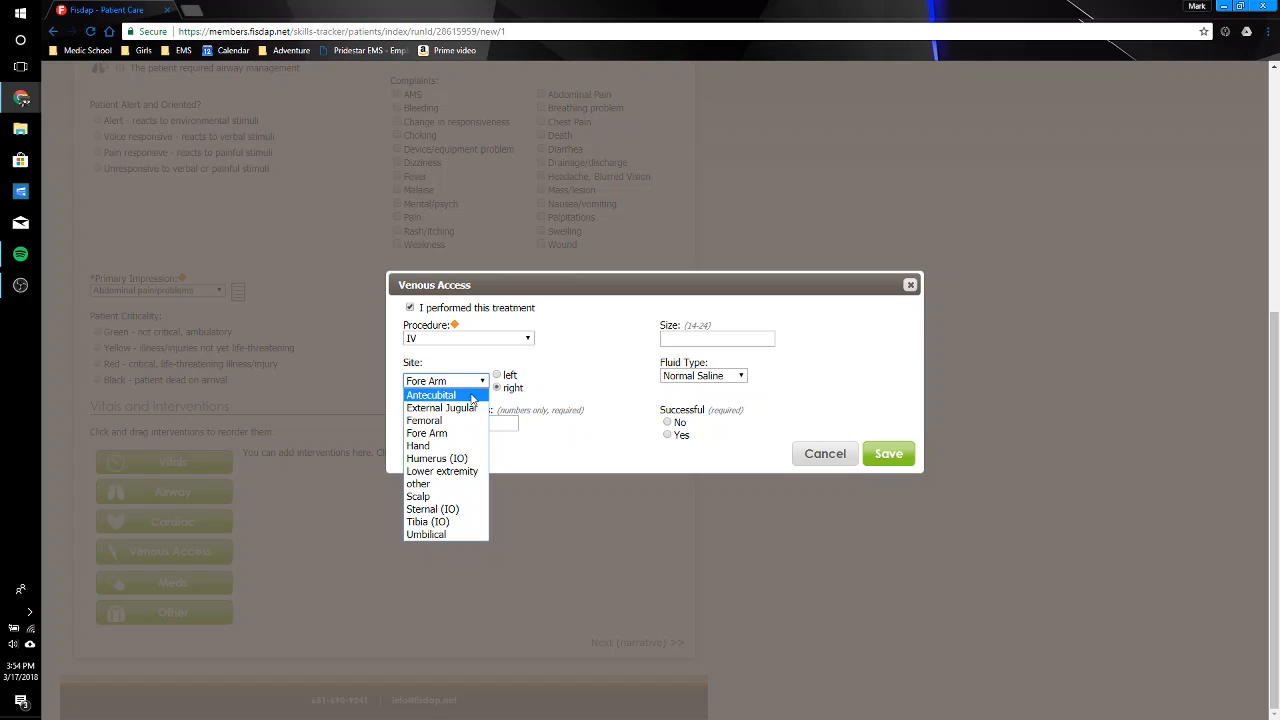
click(473, 395)
click(474, 420)
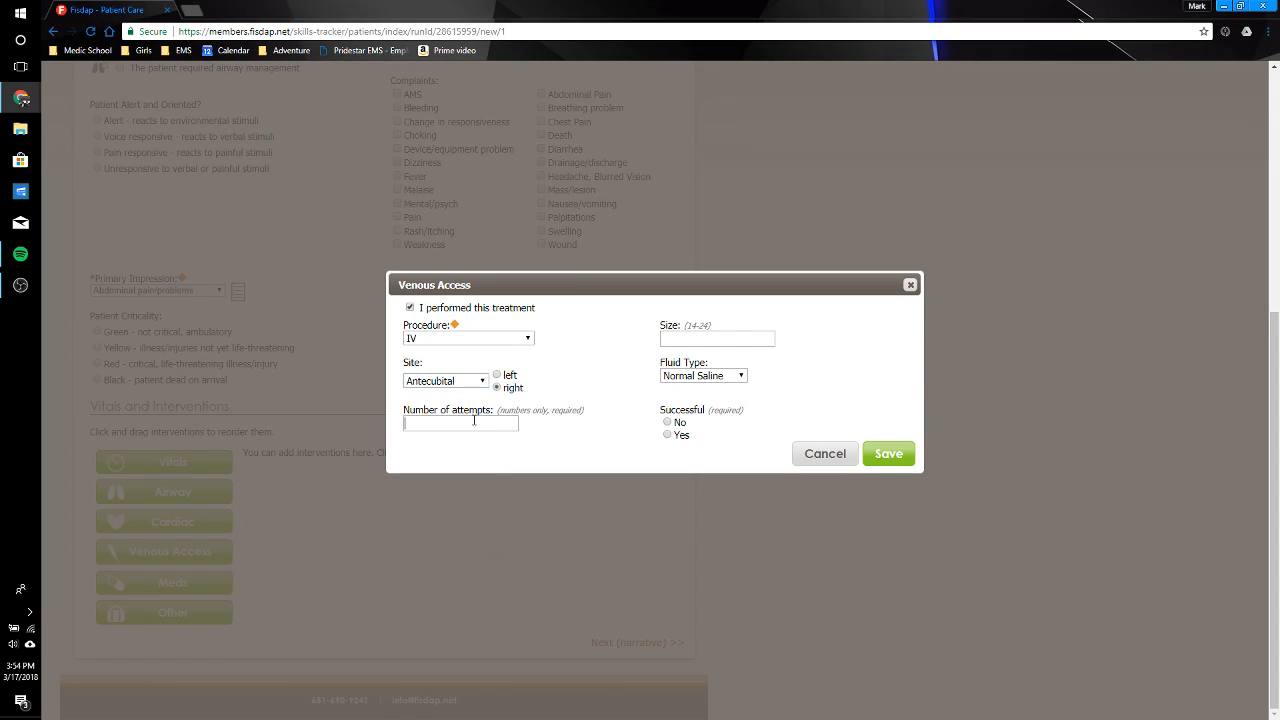
text(2)
Step: Complete the IV entry with size 18, Normal Saline fluid and a successful result, and save it
click(590, 443)
text(18)
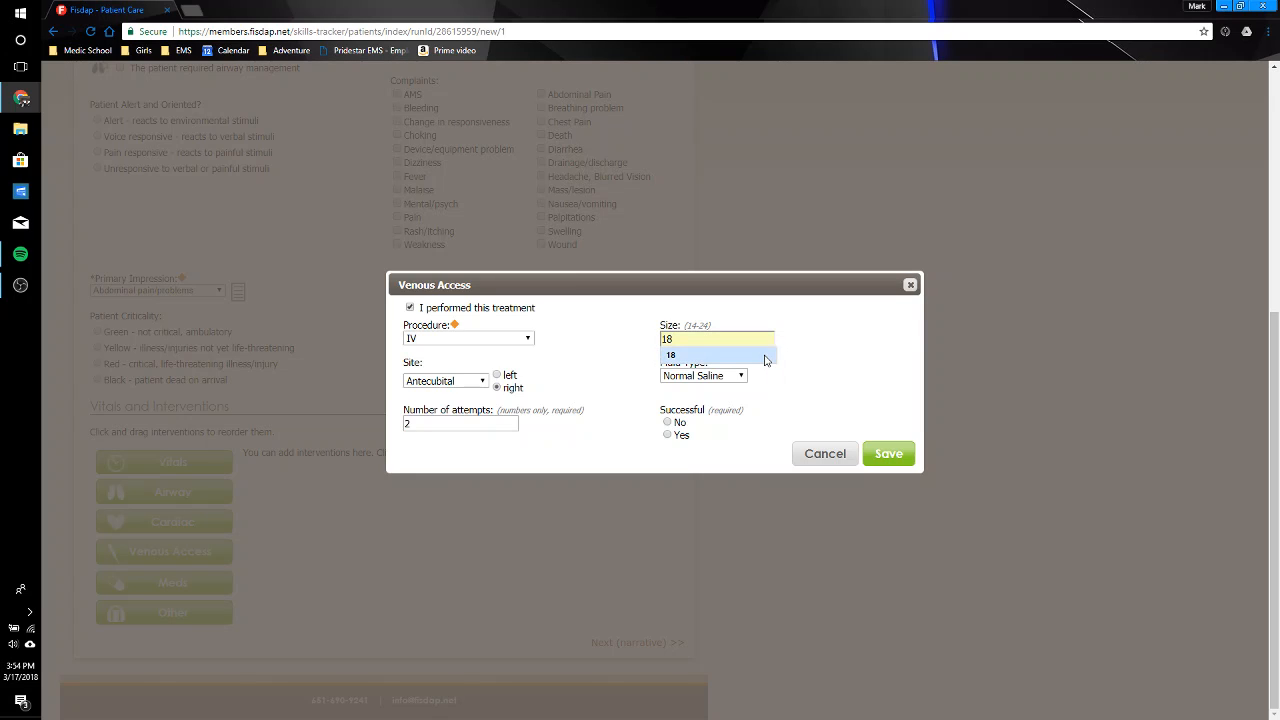
click(766, 358)
click(712, 378)
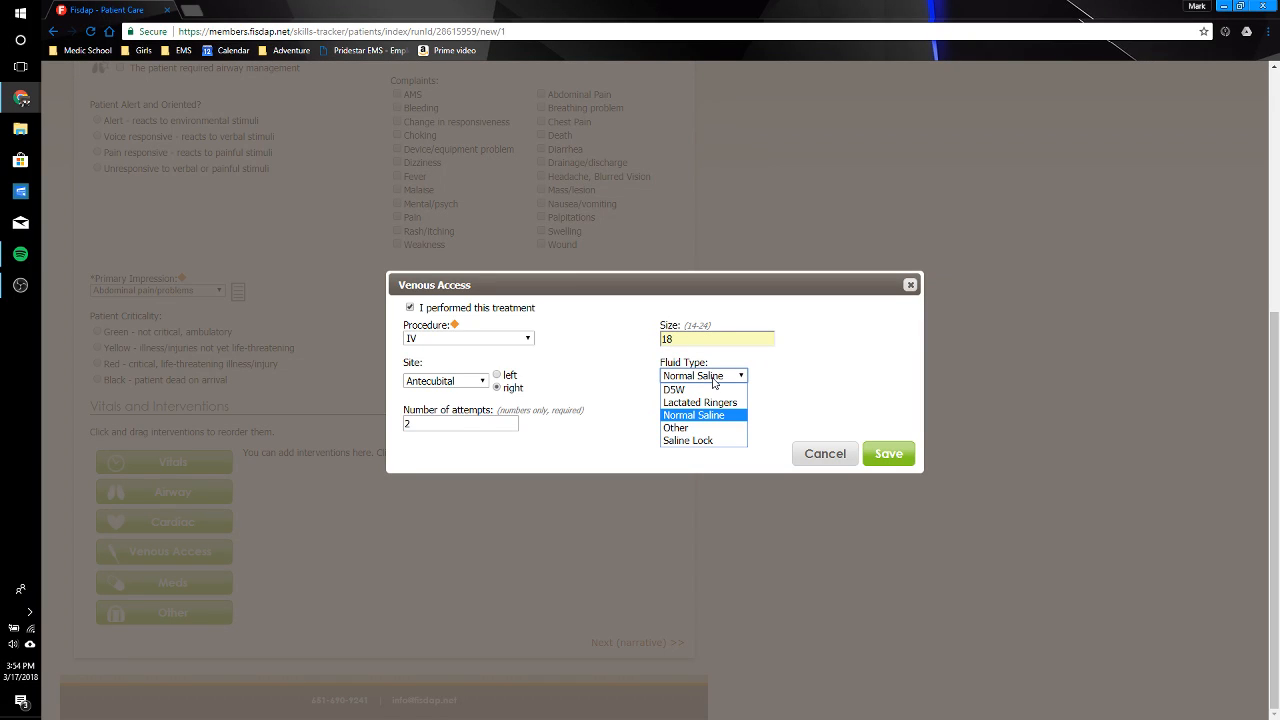
click(797, 395)
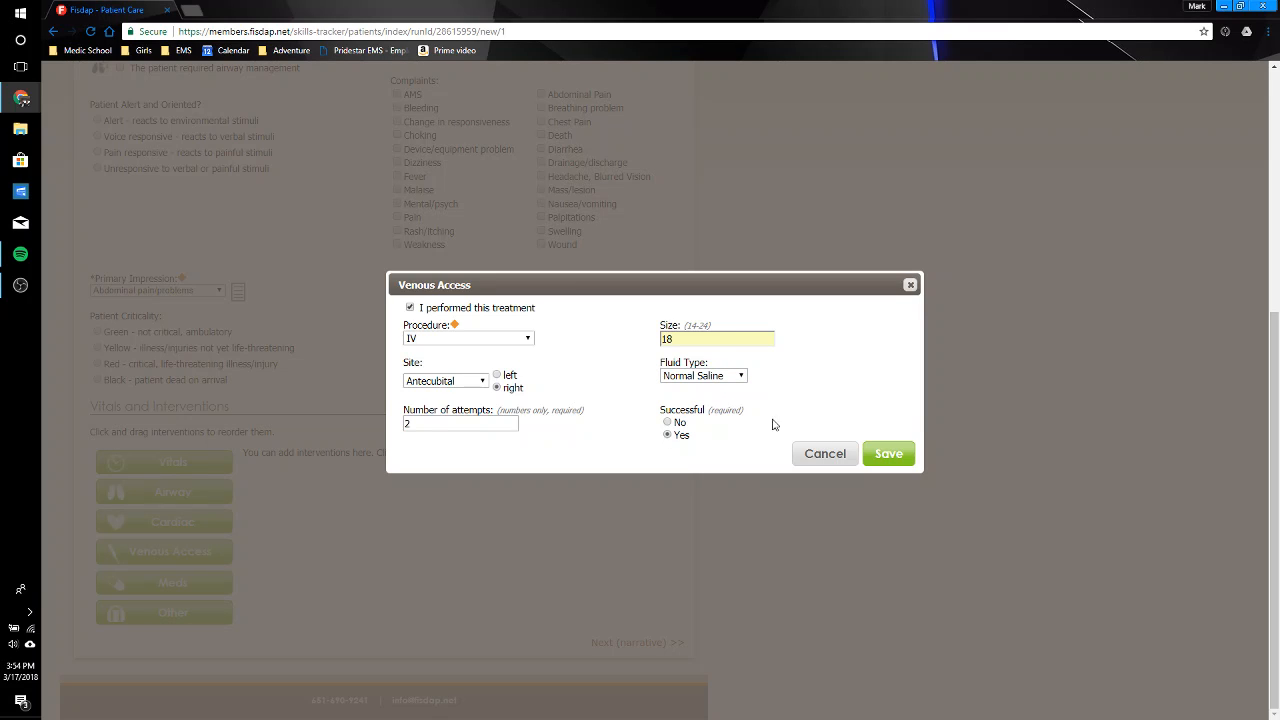
click(892, 457)
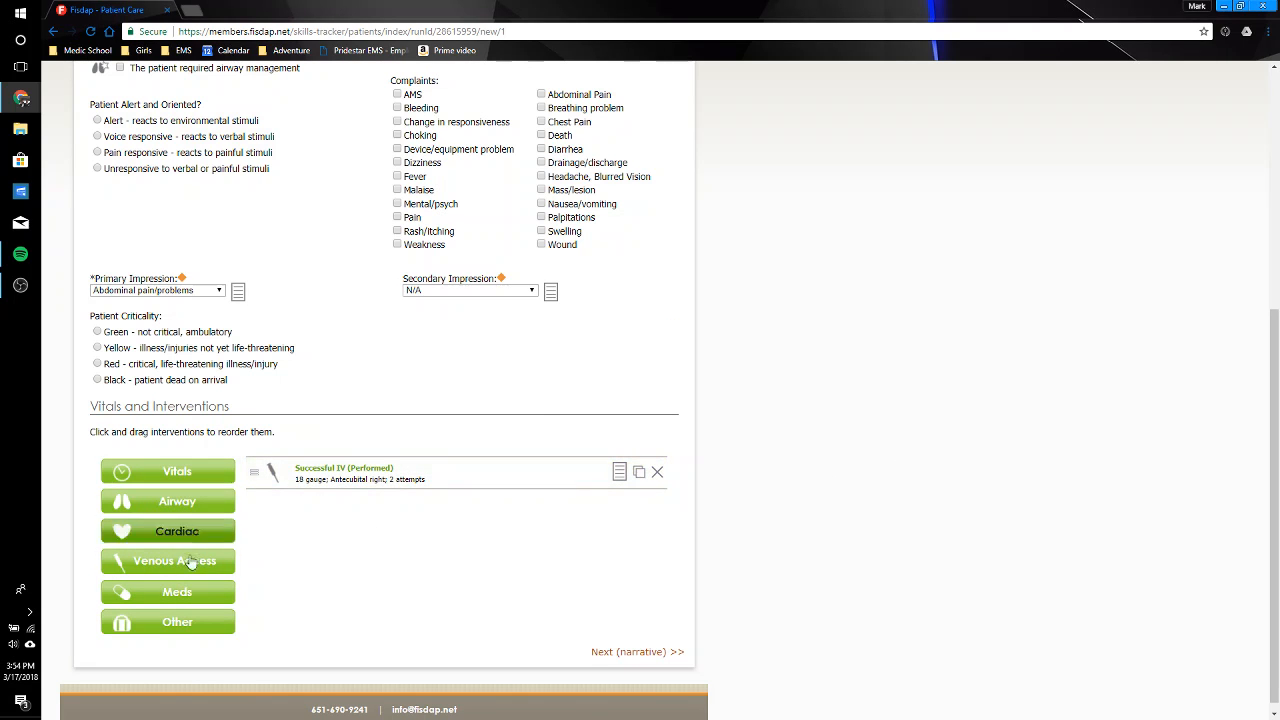
Step: Add a performed medication treatment of Aspirin (Bayer) with a dose of 324 and the Oral route
click(180, 593)
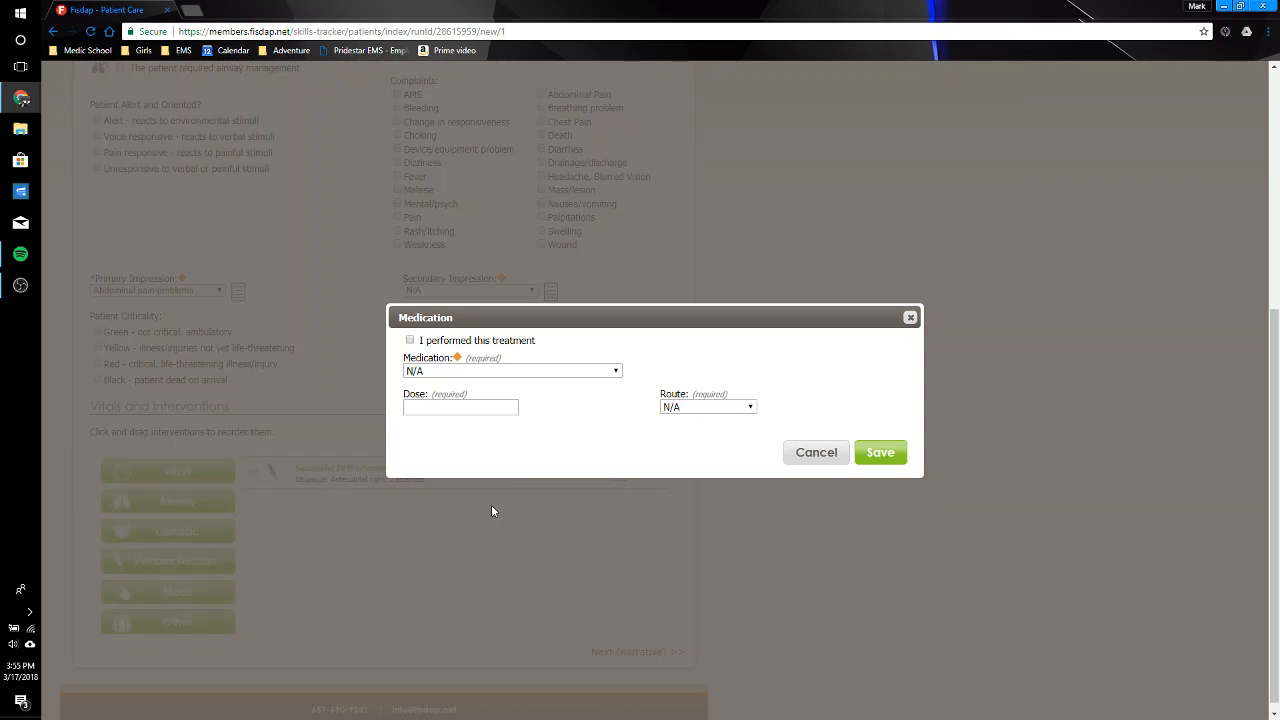
click(473, 341)
click(522, 371)
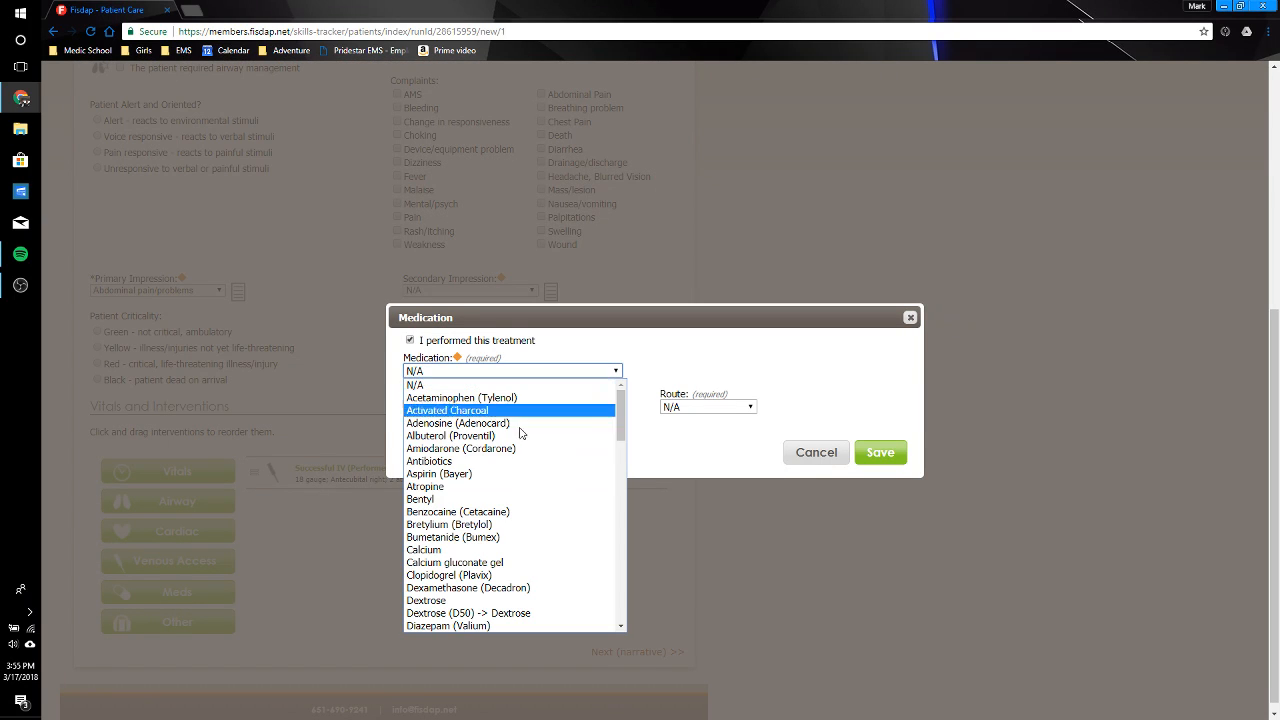
click(514, 474)
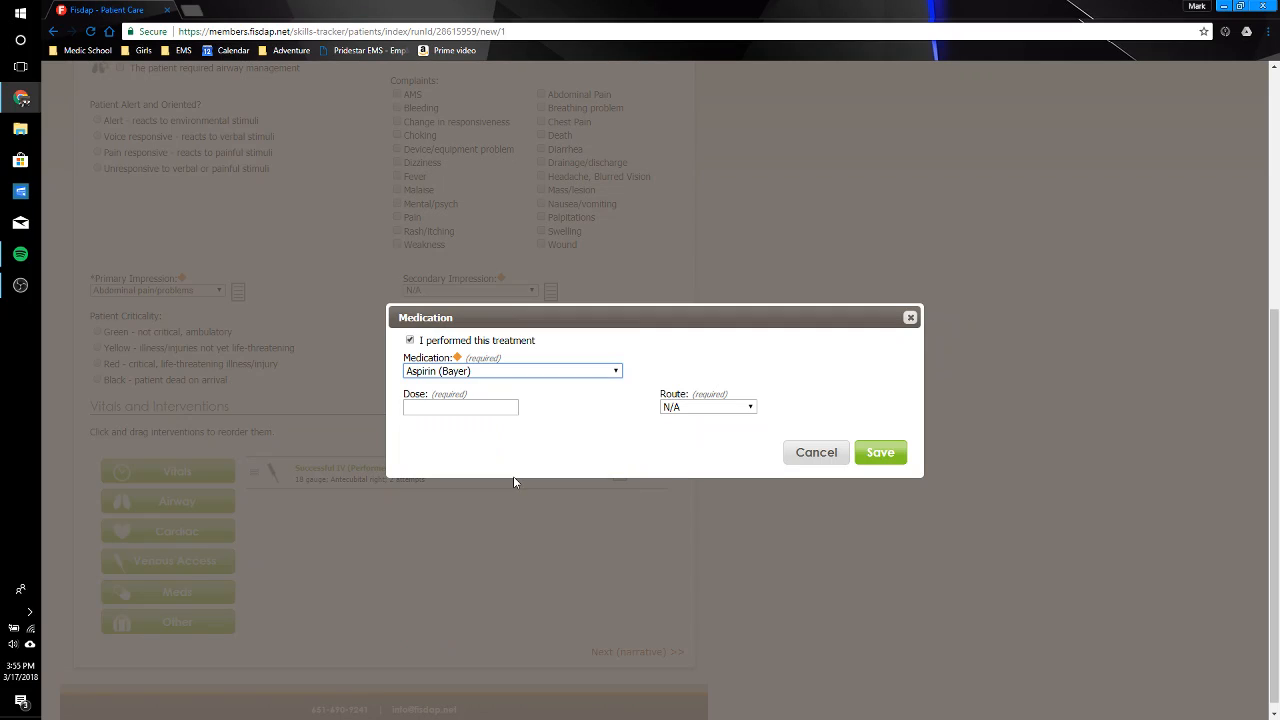
click(466, 409)
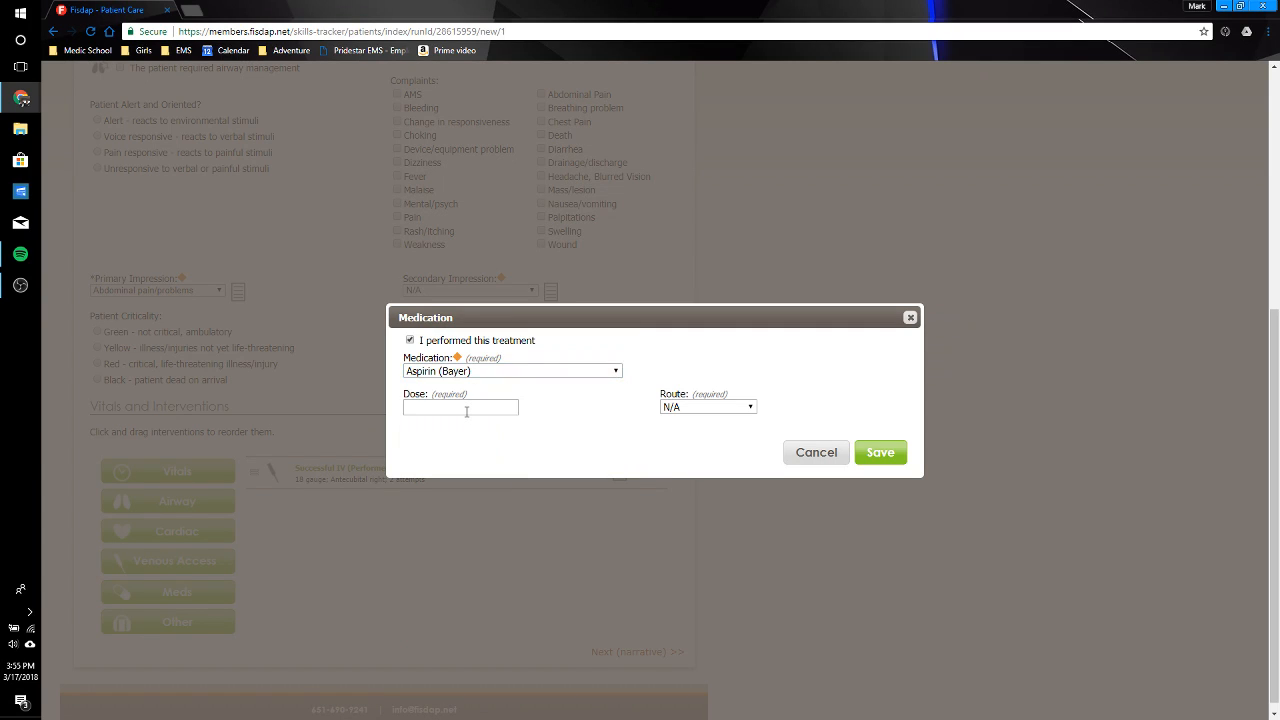
text(324)
click(717, 407)
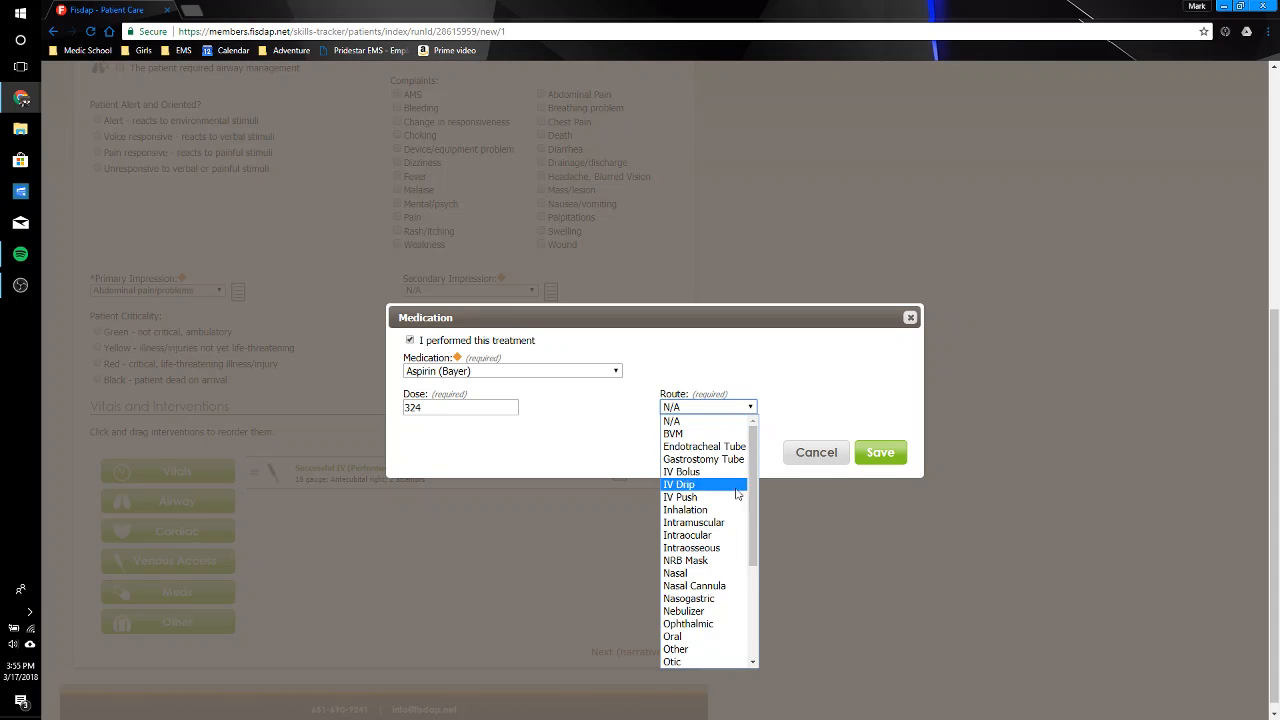
scroll(757, 497, down, 2)
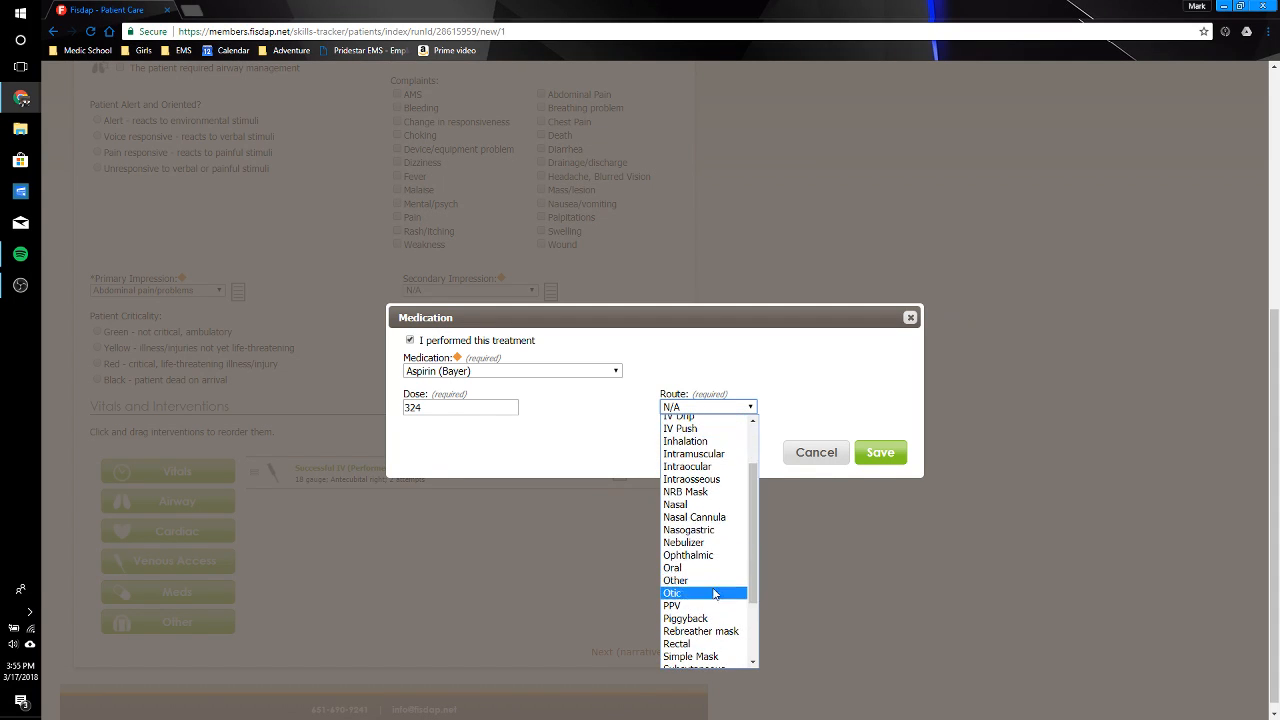
click(712, 563)
click(879, 456)
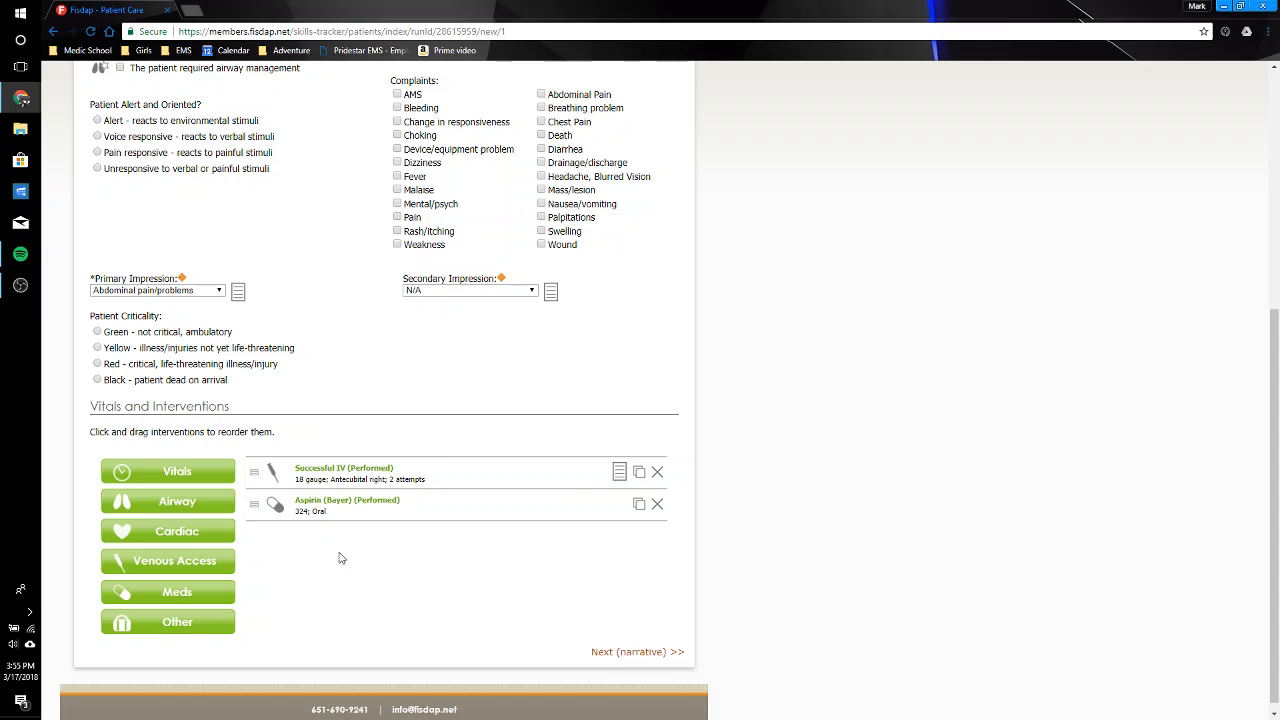
Step: Start a cardiac entry with 3rd Deg. Block as the interpreted rhythm and mark it as 12 lead
click(190, 531)
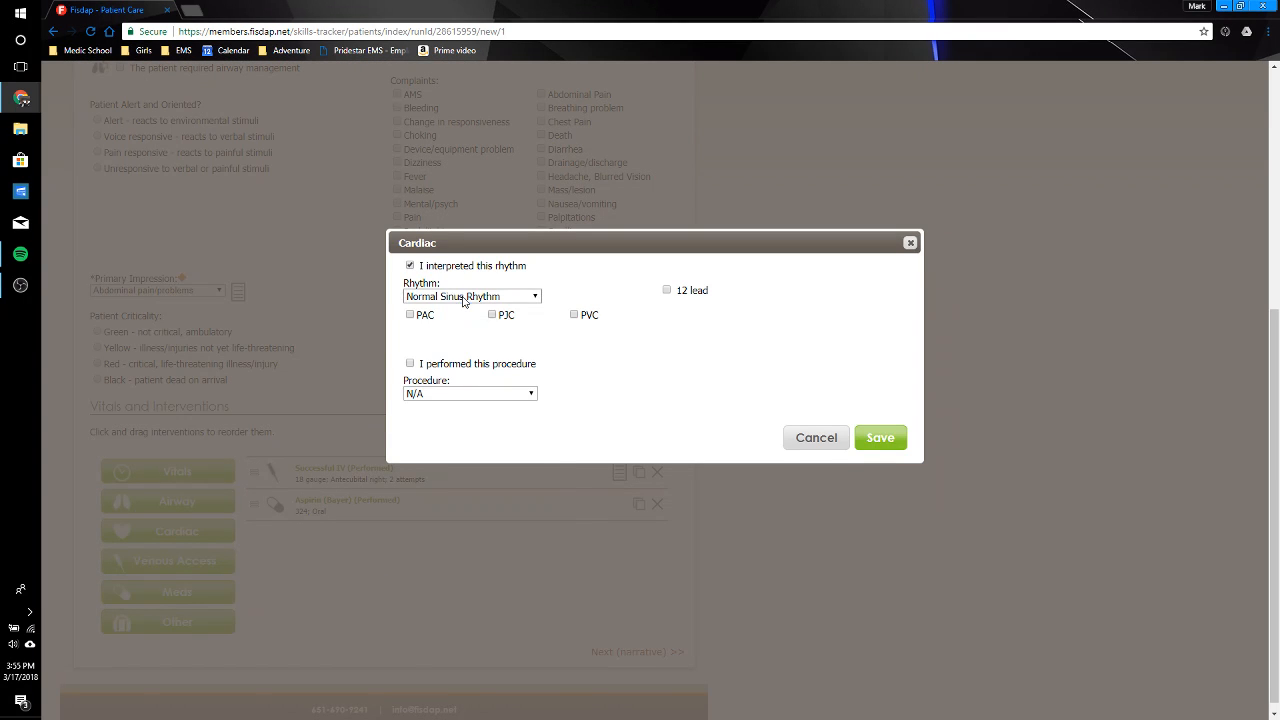
click(463, 297)
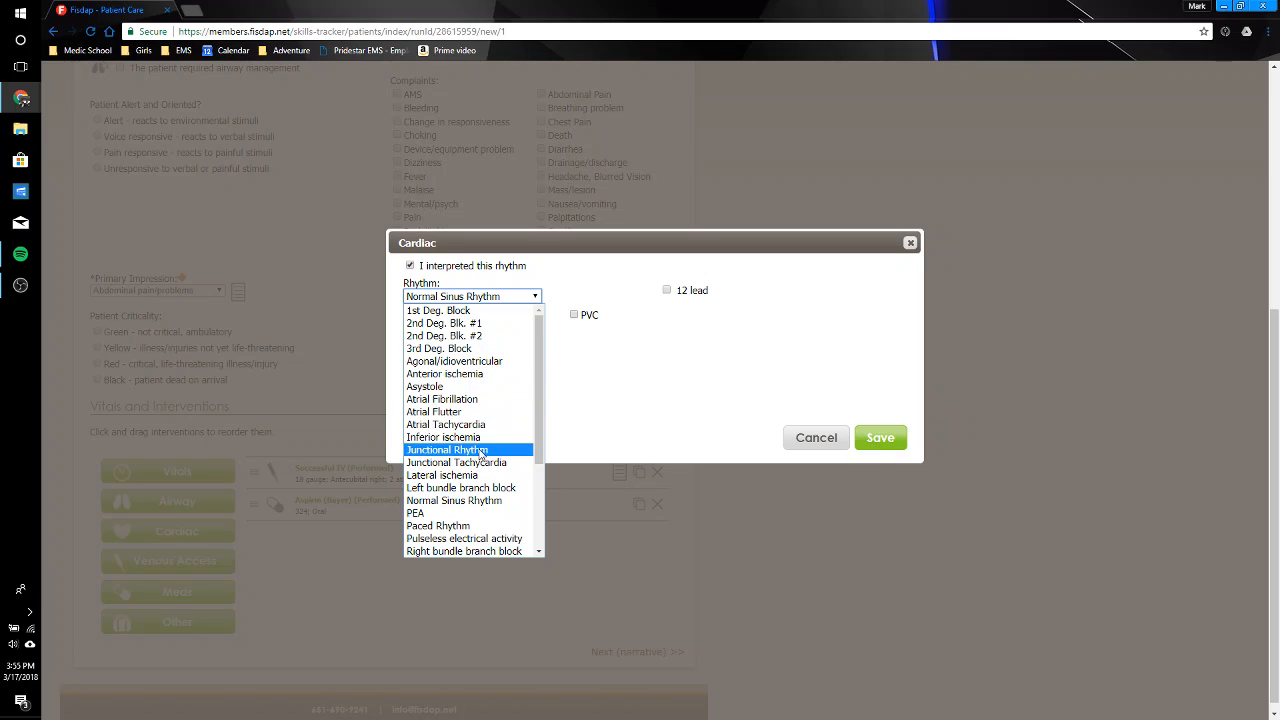
click(486, 349)
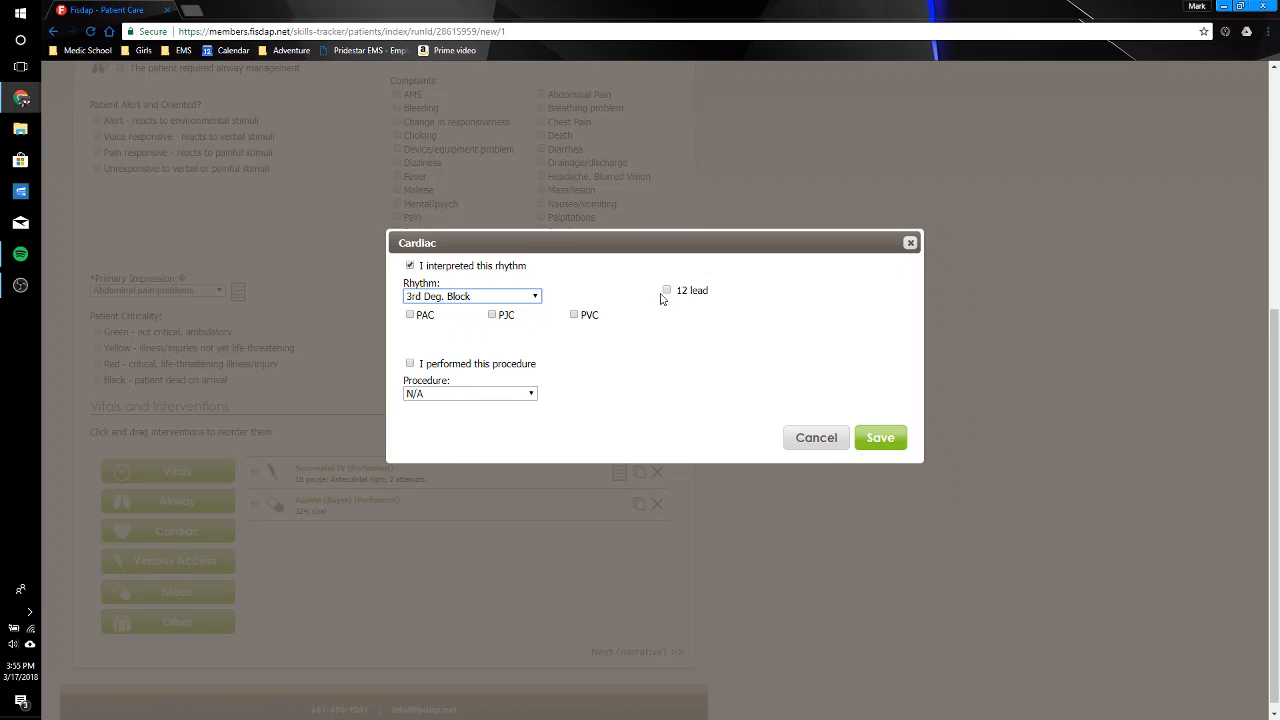
click(665, 292)
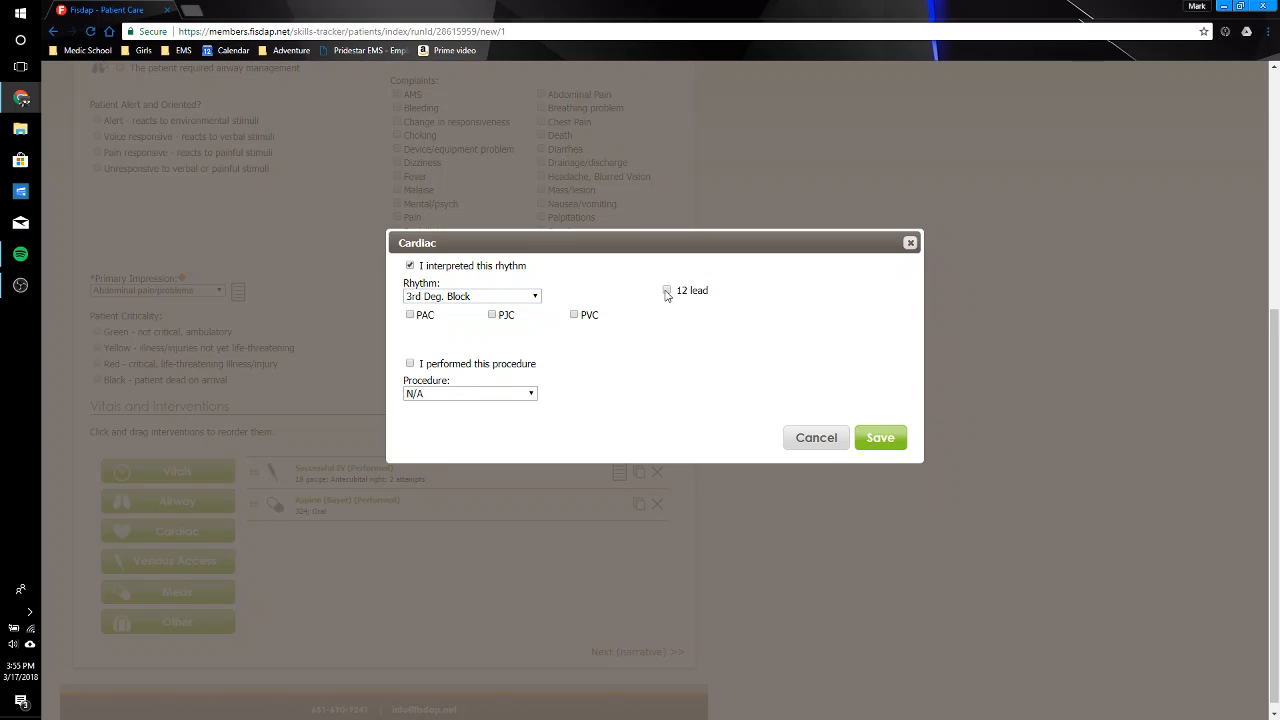
Step: Set Pacing as the performed procedure in the cardiac entry and save it
click(496, 395)
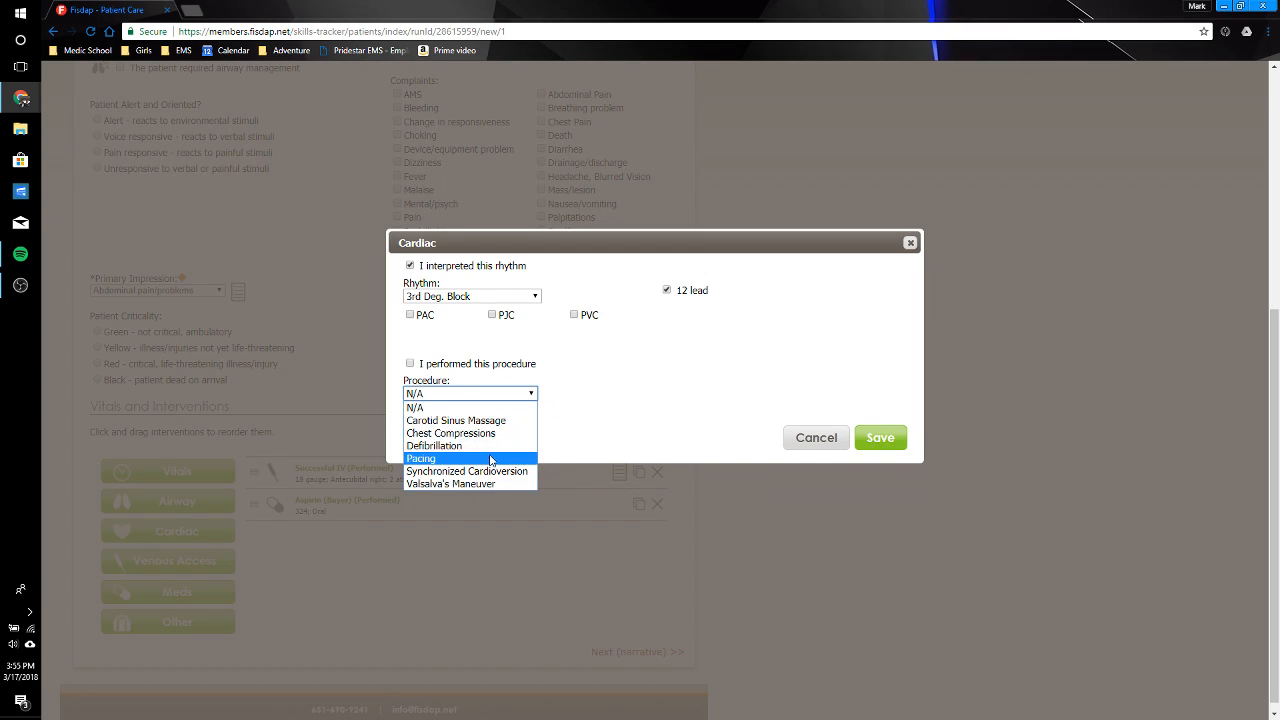
click(489, 458)
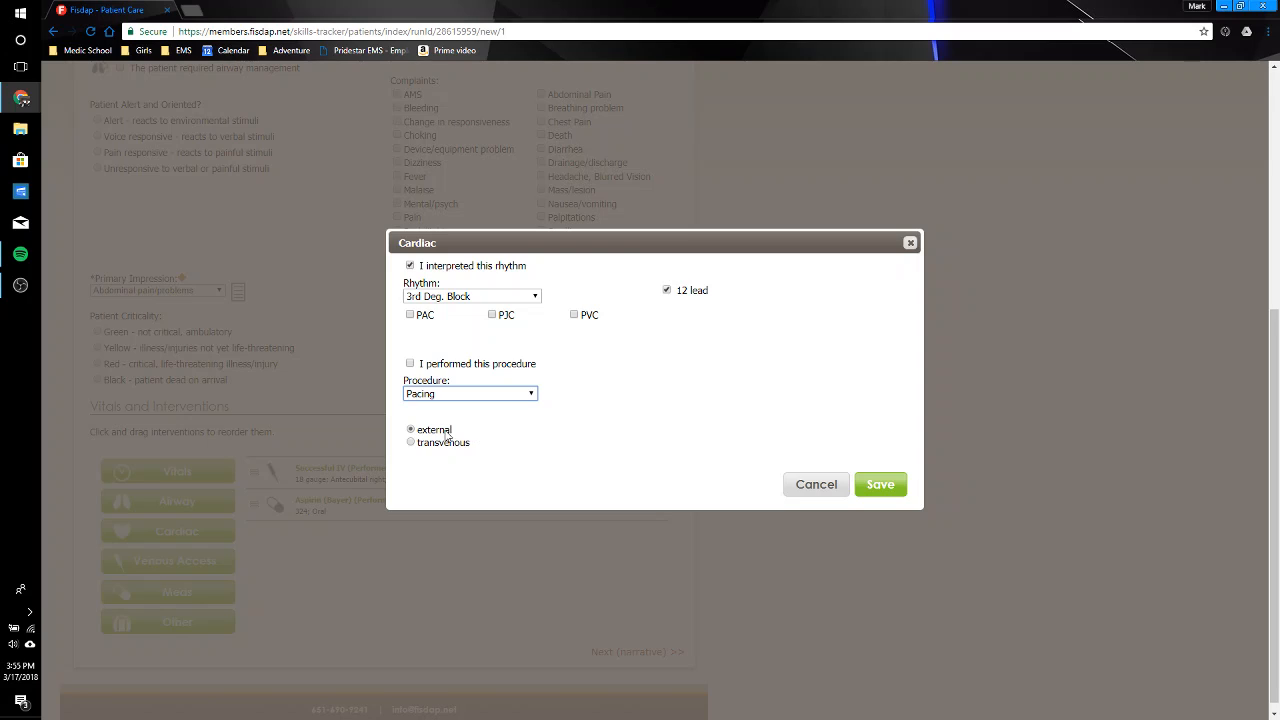
click(410, 364)
click(880, 484)
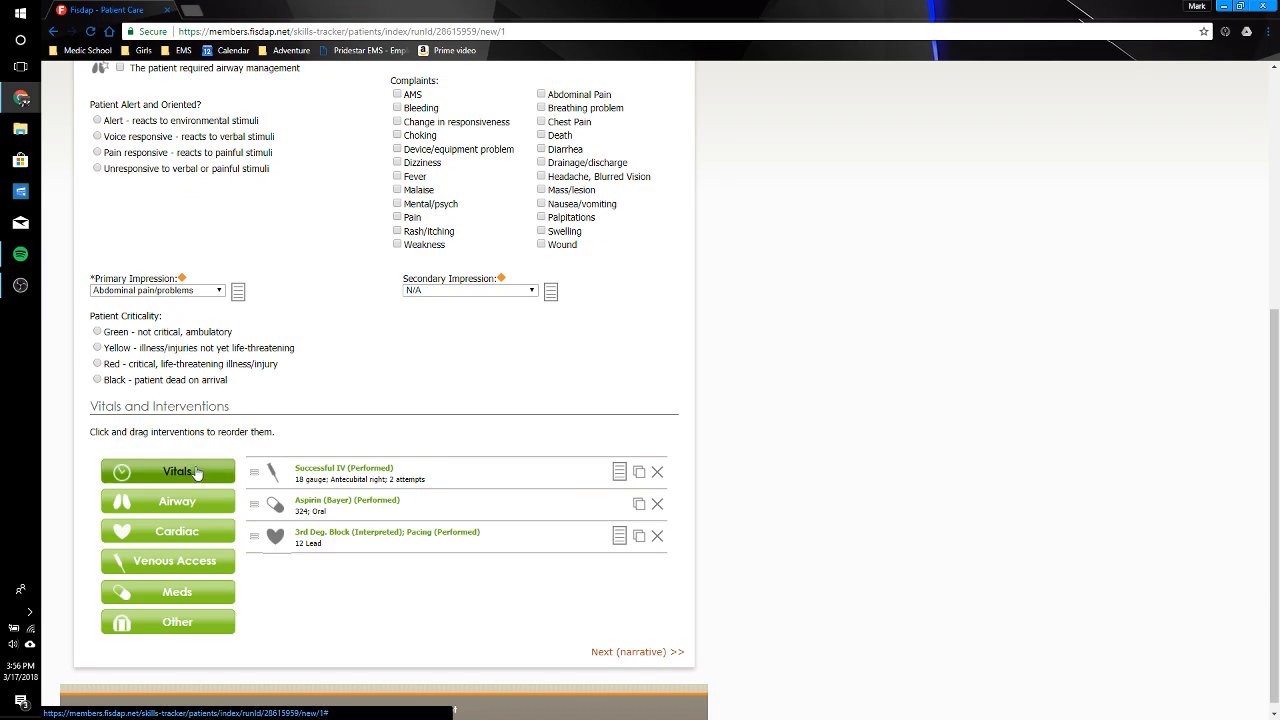
Step: Start an airway entry with the procedure Orotracheal Intubation and size 7.5
click(174, 501)
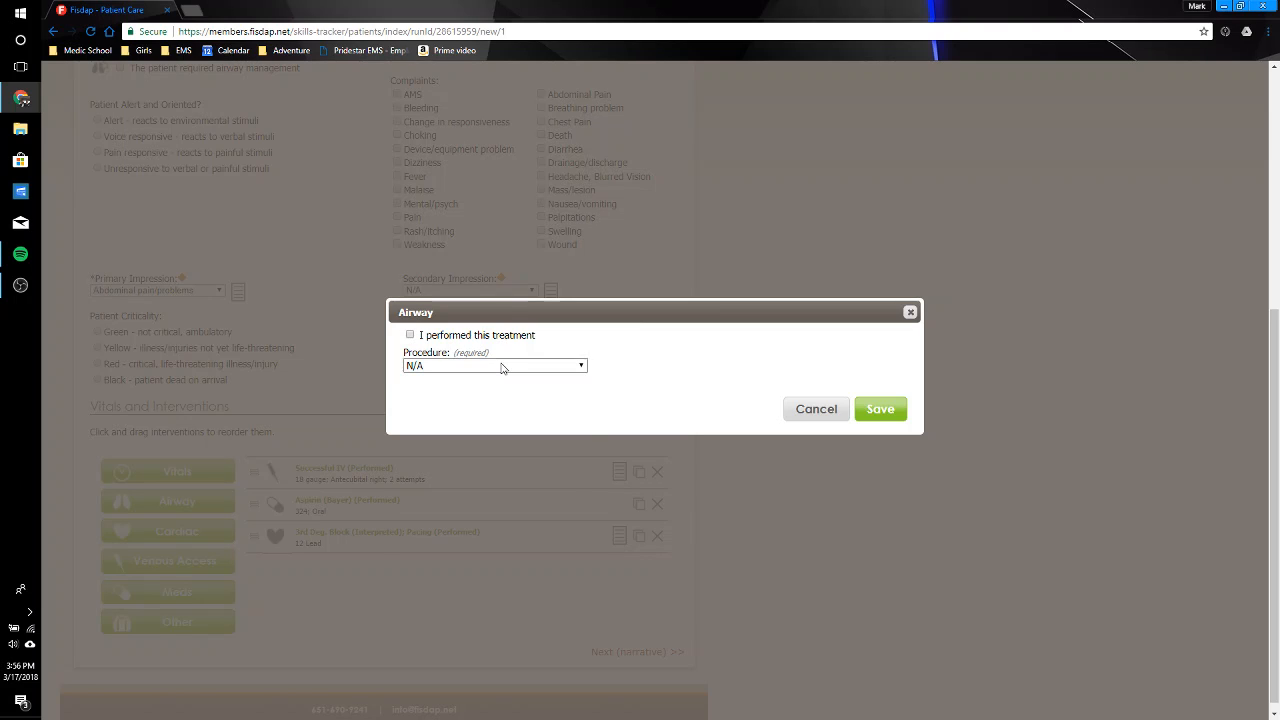
click(500, 365)
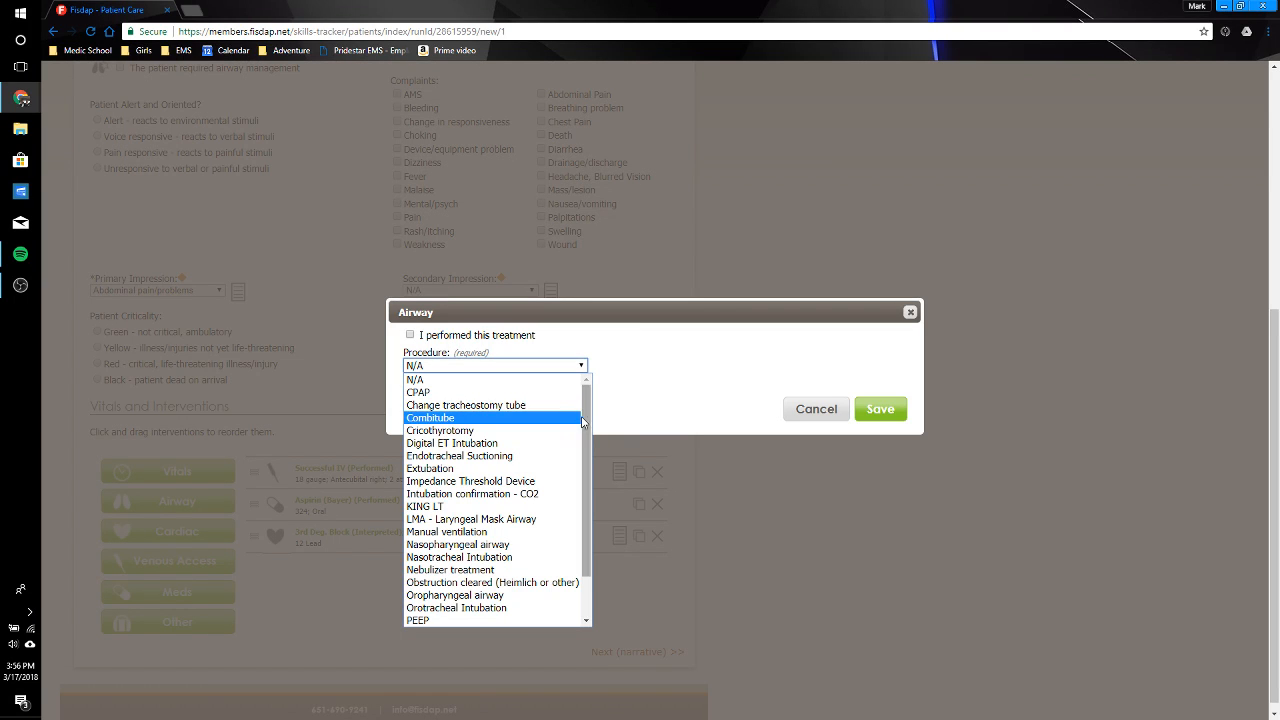
drag(587, 424, 588, 480)
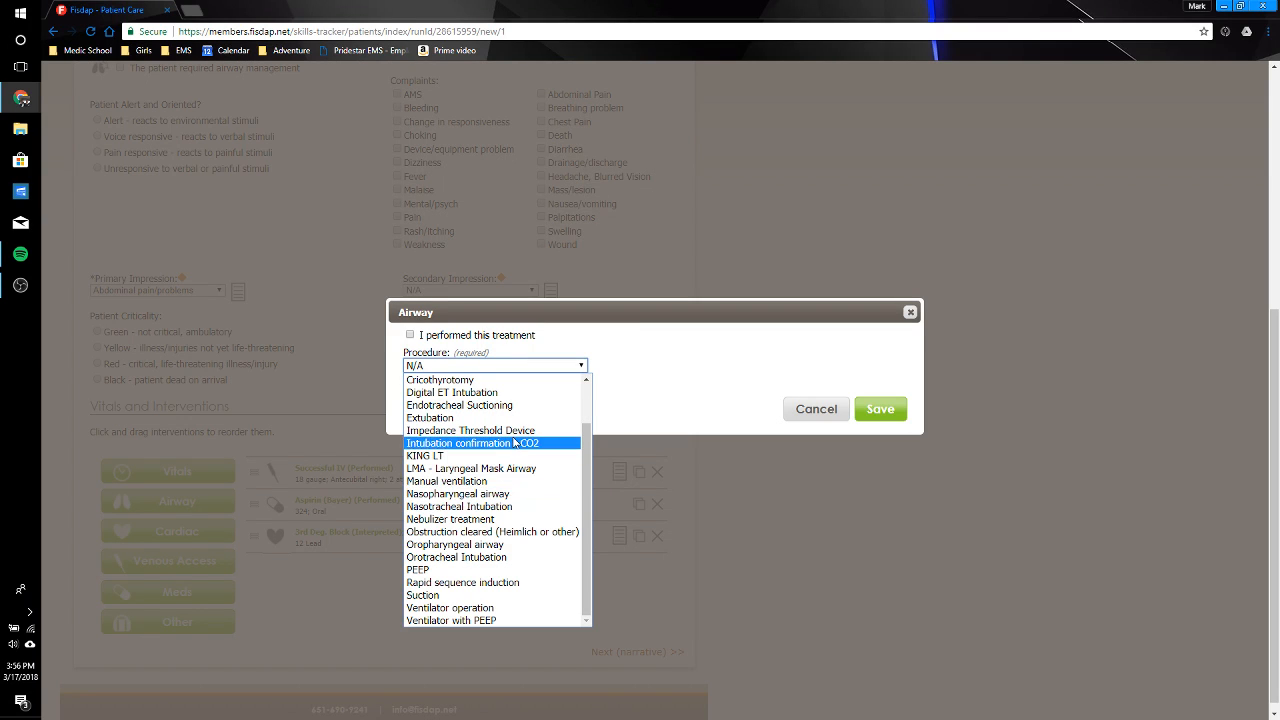
click(518, 558)
click(797, 364)
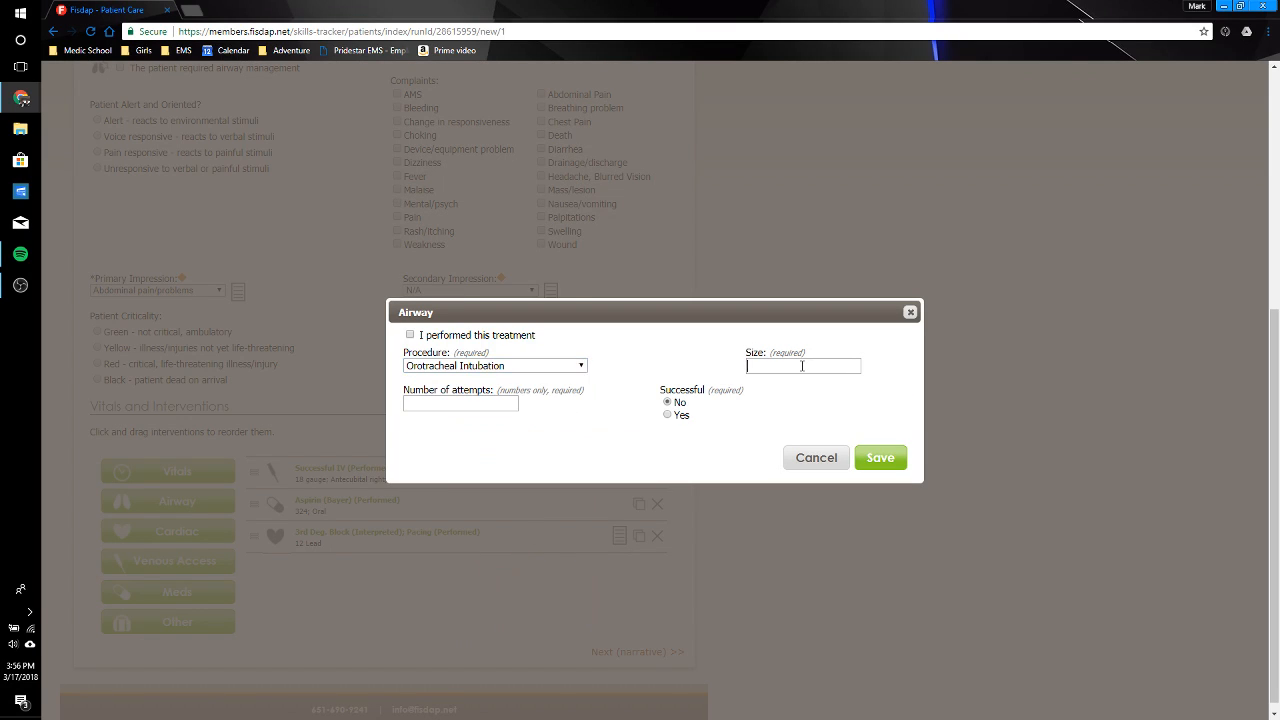
text(7)
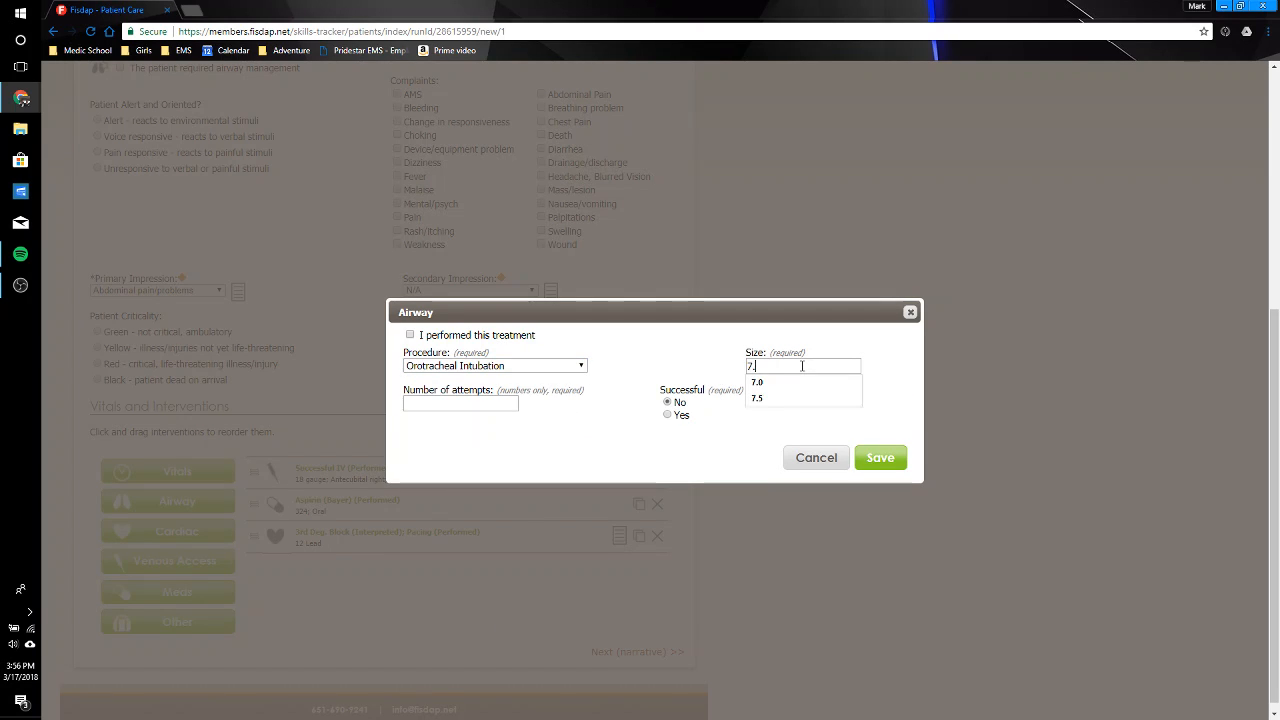
text(.5)
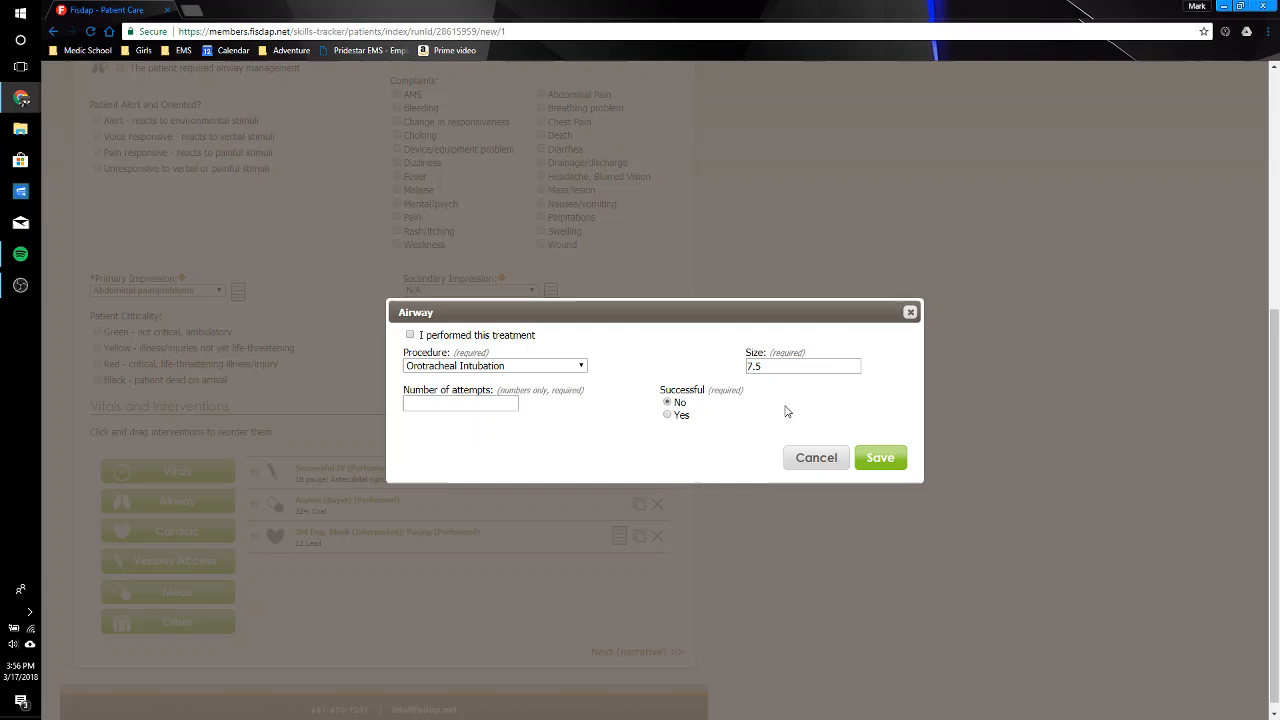
Step: Complete the intubation entry as successful with 2 attempts and save it
click(668, 414)
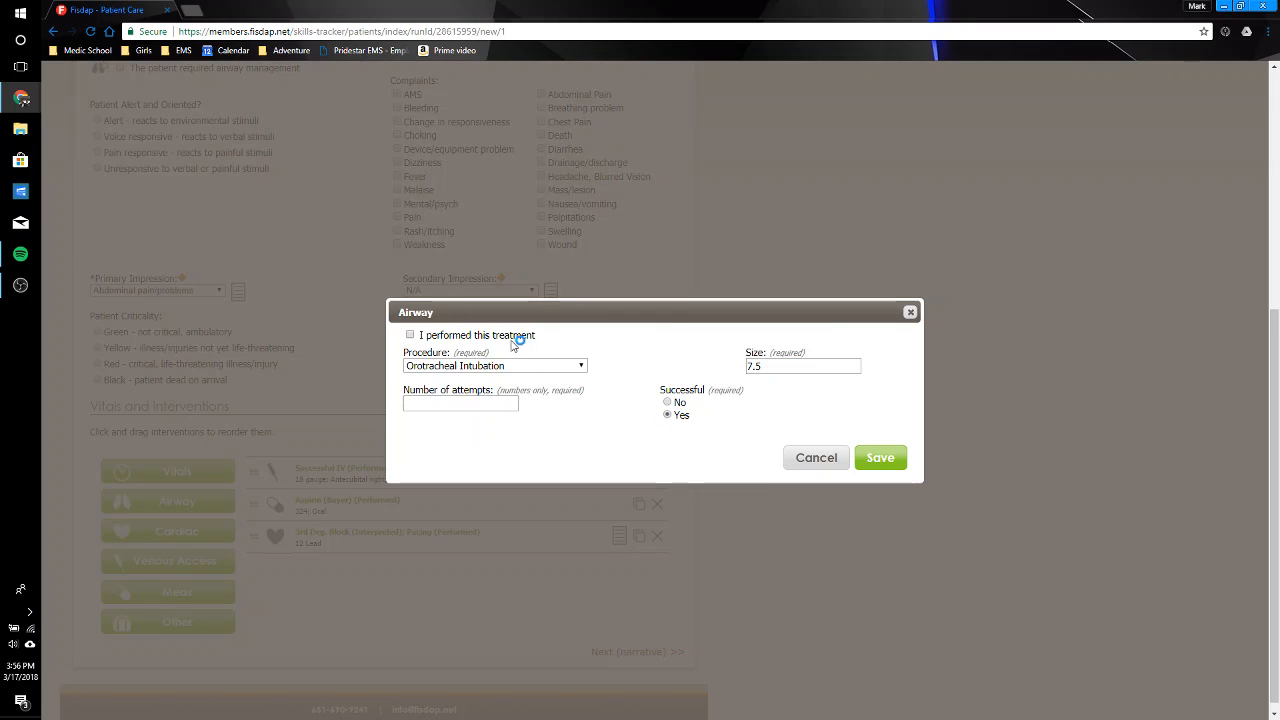
click(500, 407)
text(2)
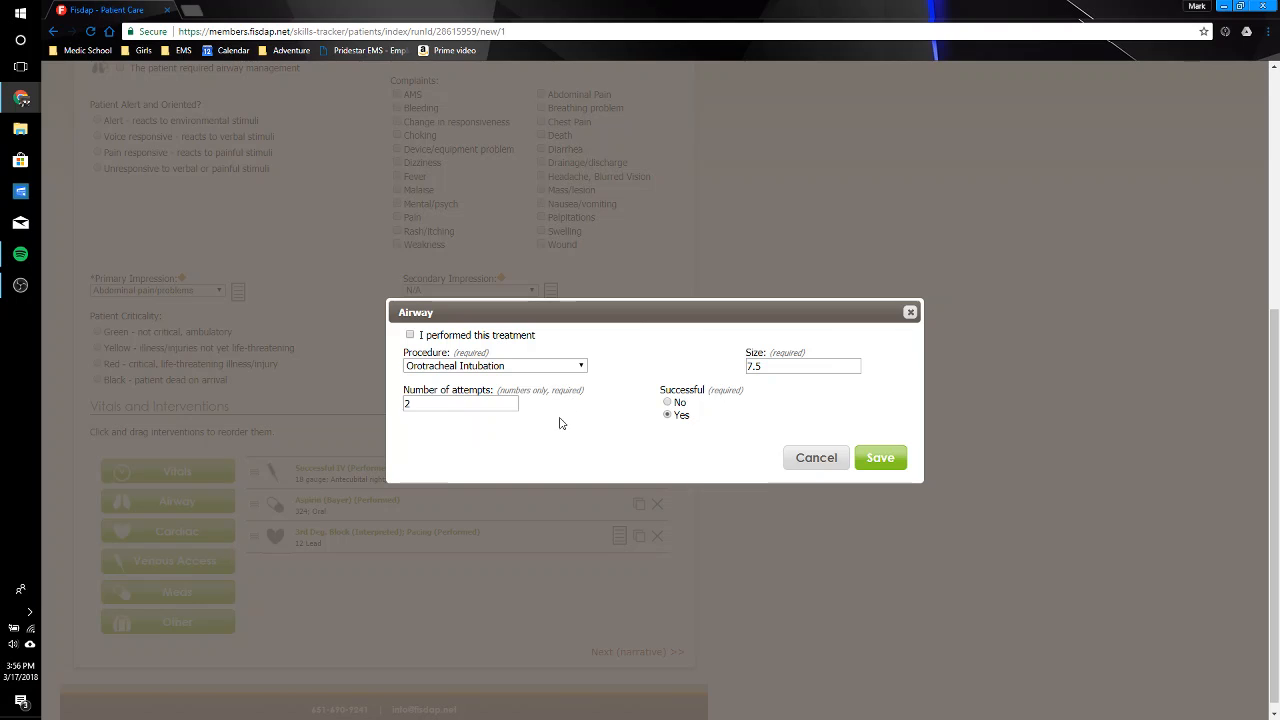
click(893, 461)
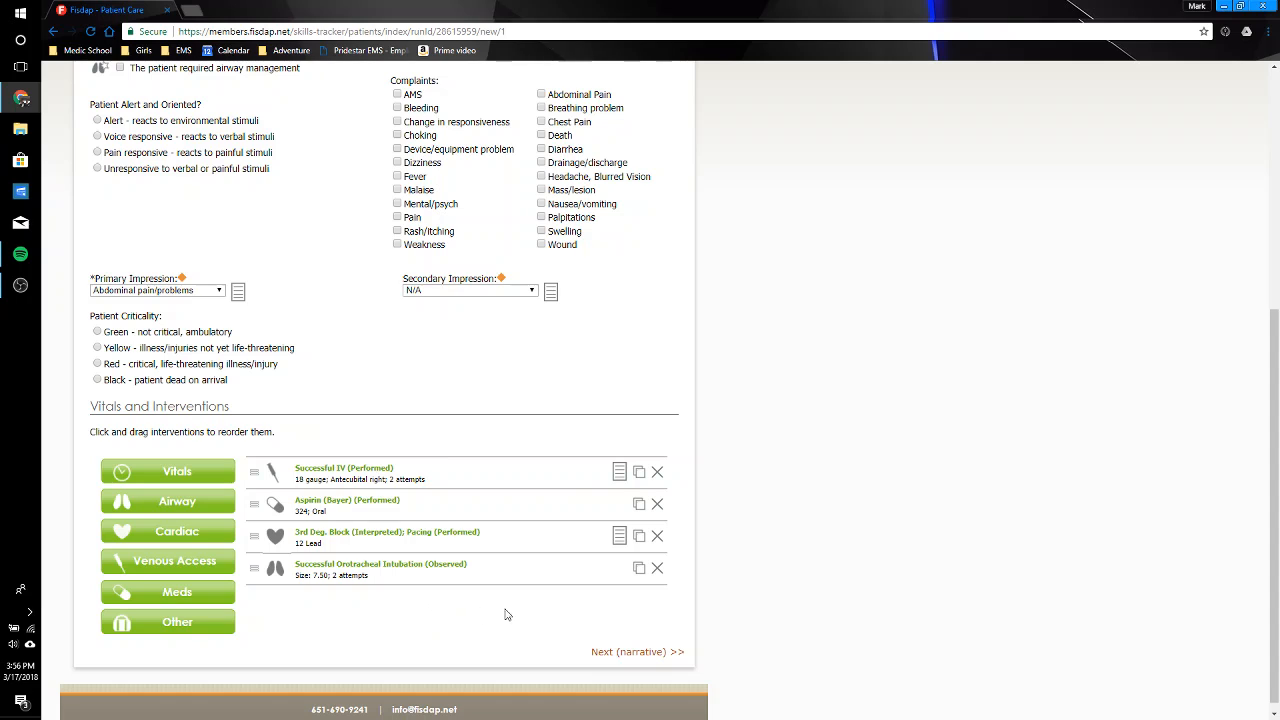
Step: Fill the narrative with the patient info and interventions summary, and continue to the preceptor signoff
click(627, 655)
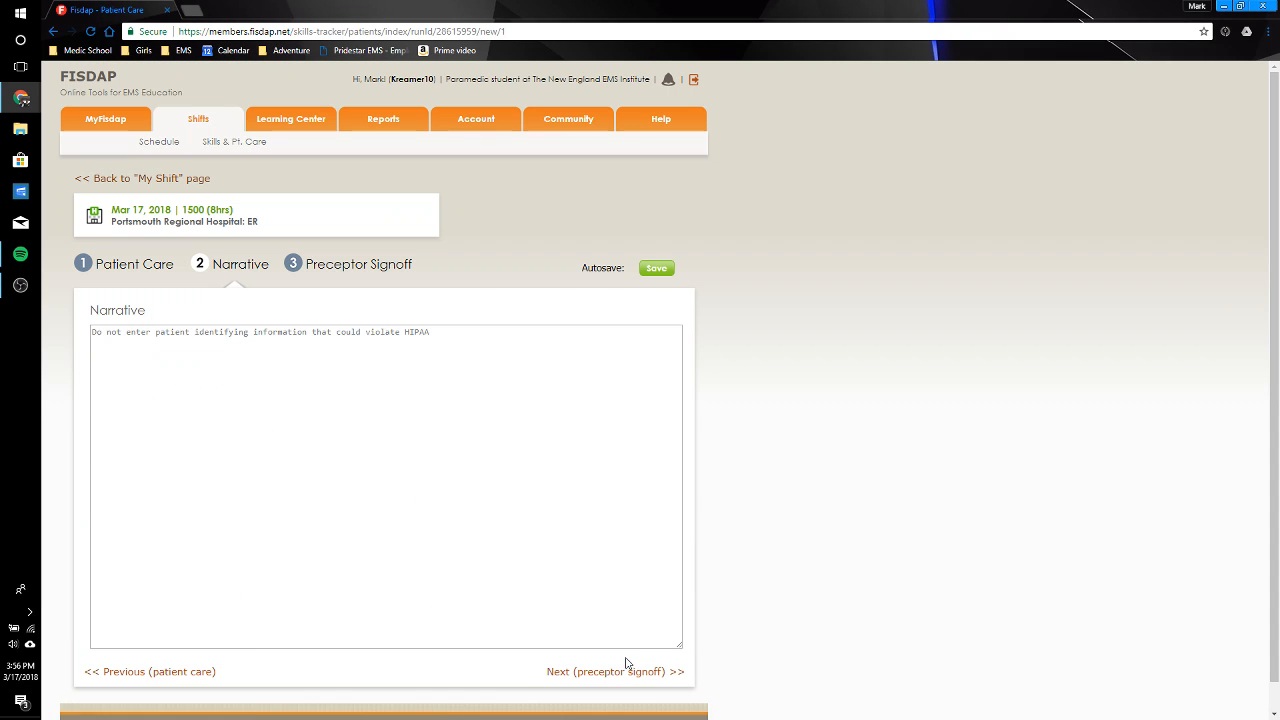
click(261, 554)
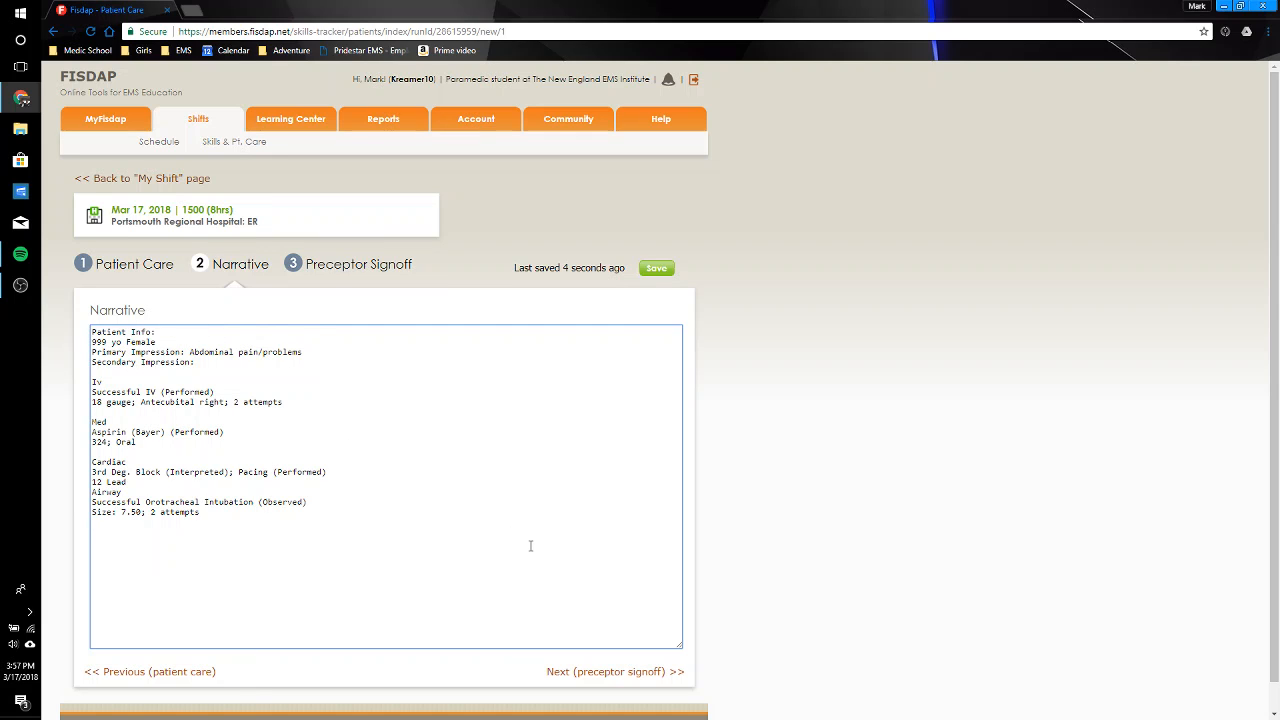
click(619, 672)
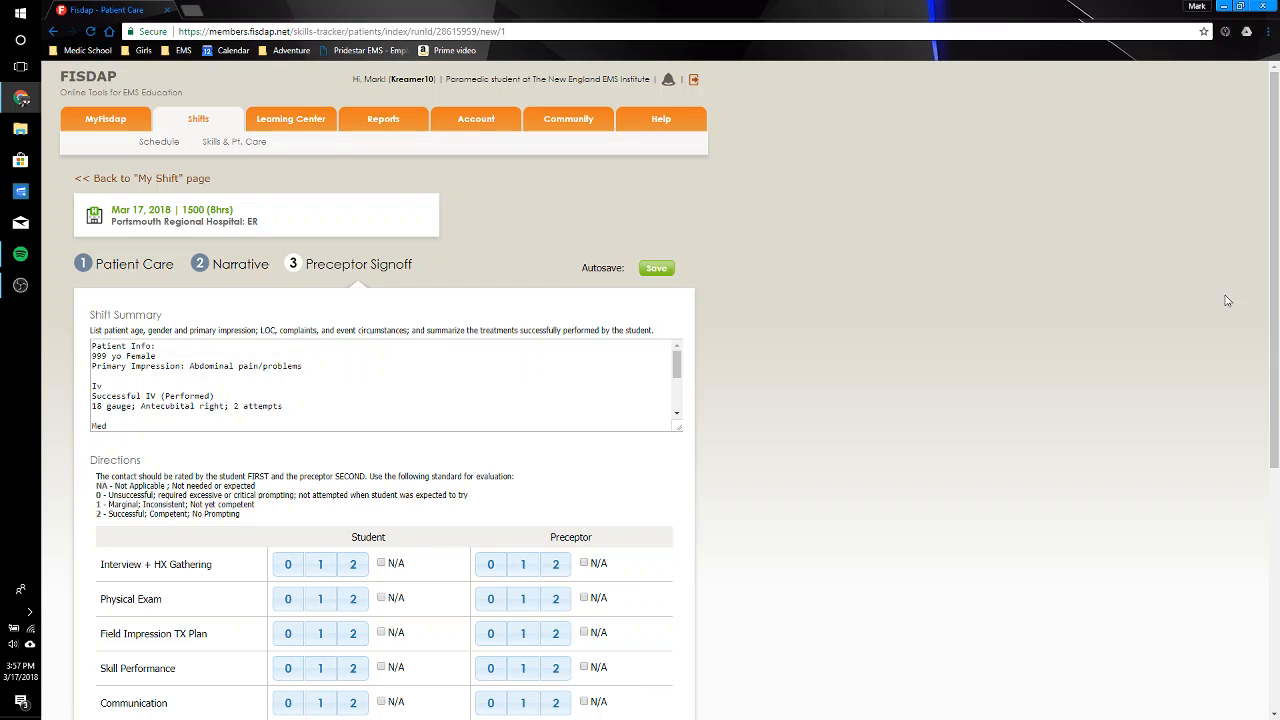
Step: Enter student ratings of 2 for Skill Performance, Communication and Professional Behavior, and N/A for the other four criteria
scroll(750, 271, down, 3)
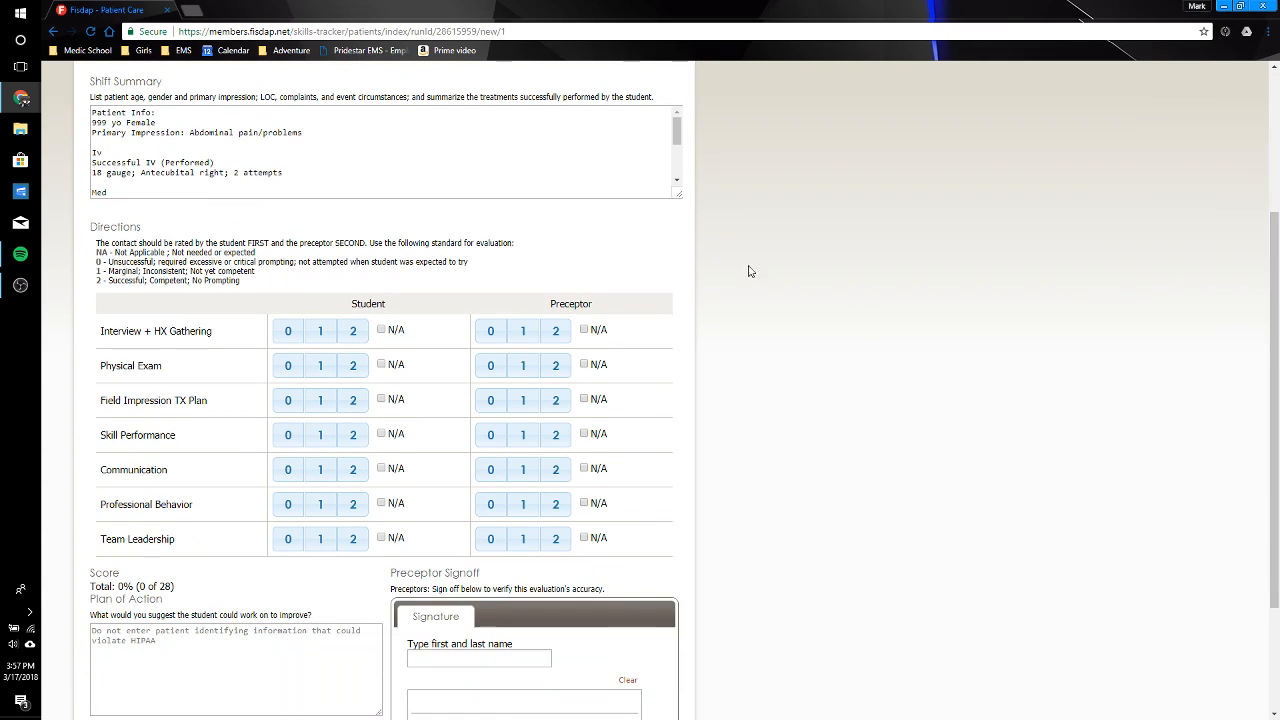
click(381, 330)
click(381, 365)
click(354, 436)
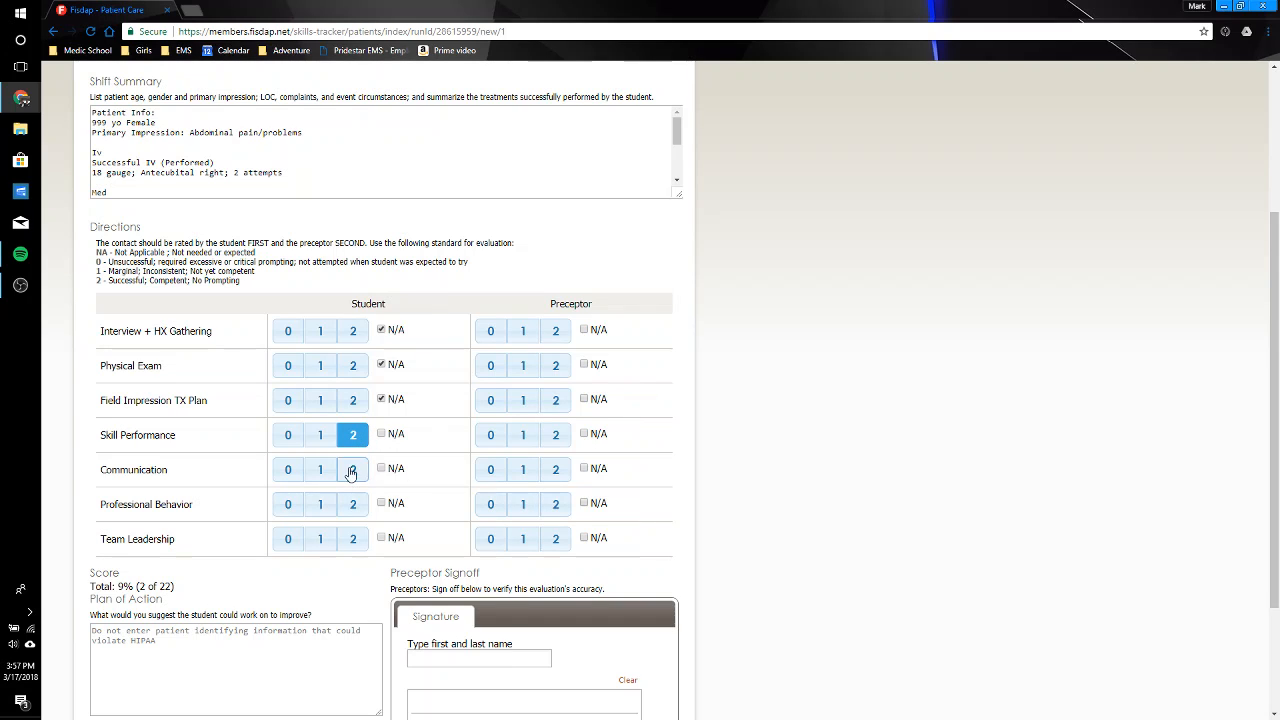
click(352, 470)
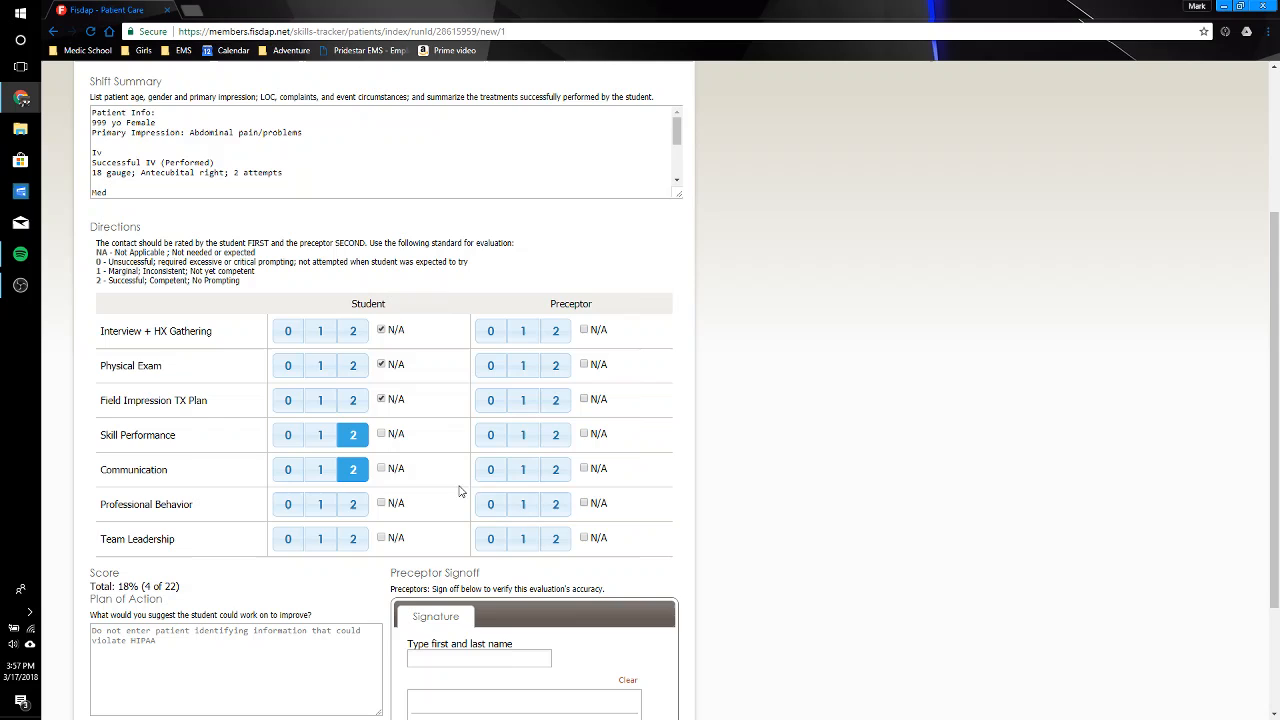
click(350, 504)
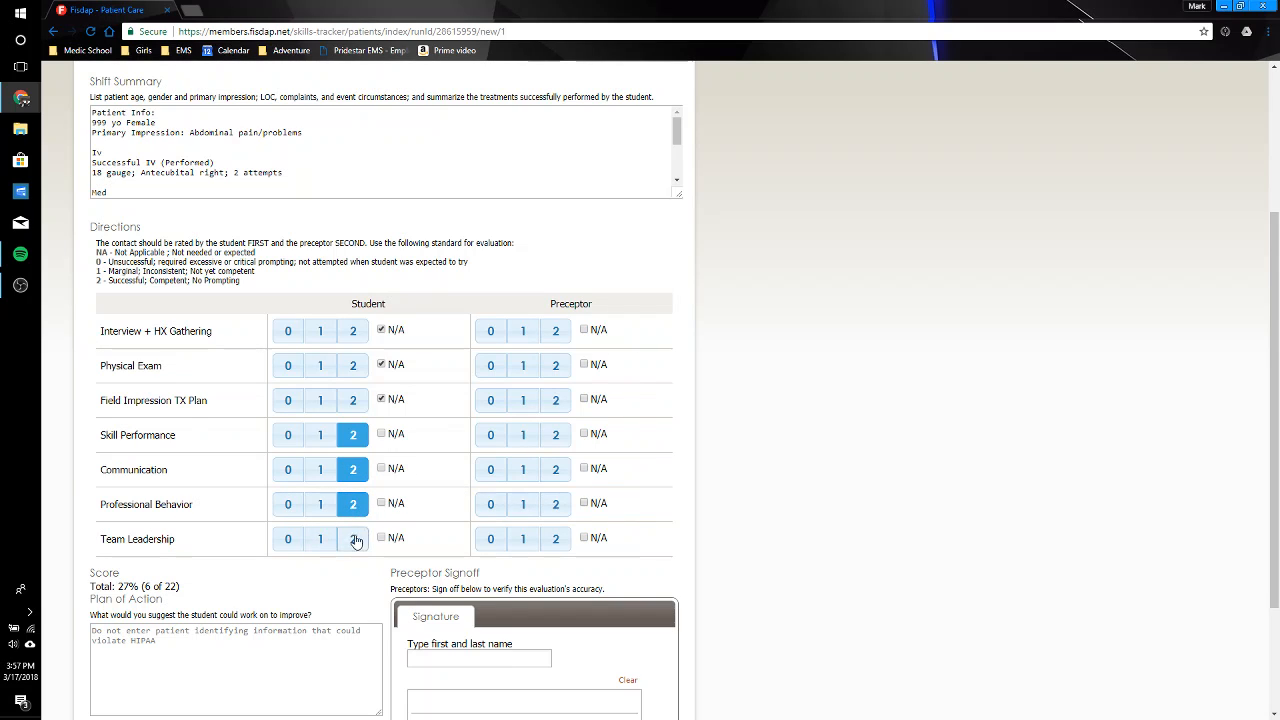
click(381, 537)
Step: Enter preceptor ratings of 2 for Skill Performance and Professional Behavior, 1 for Communication, and N/A for the other four criteria
drag(1276, 282, 1278, 347)
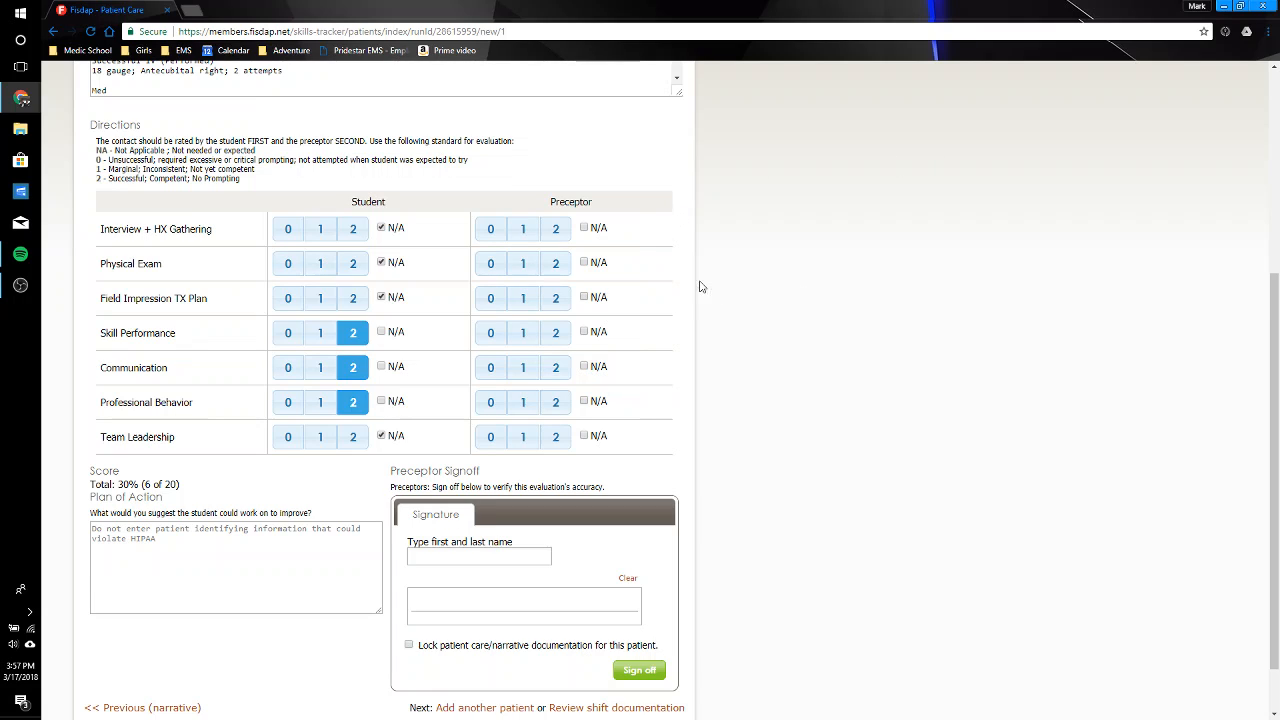
click(585, 229)
click(585, 263)
click(555, 333)
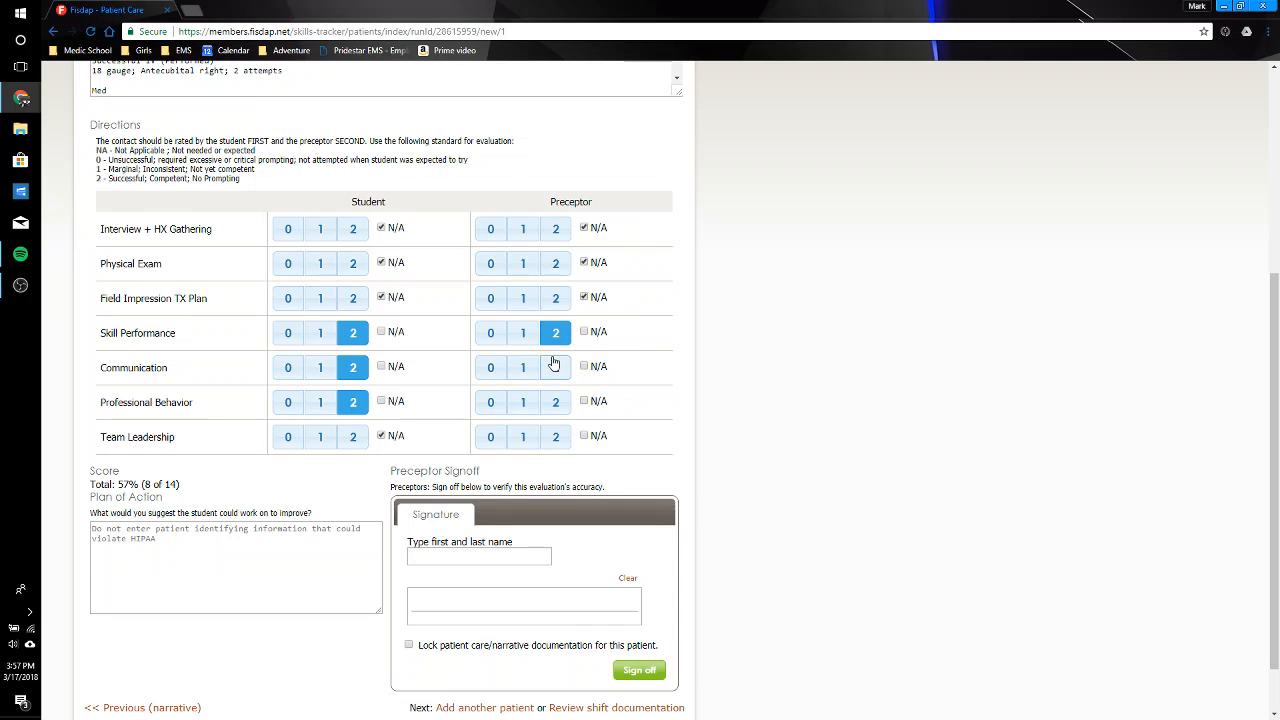
click(524, 369)
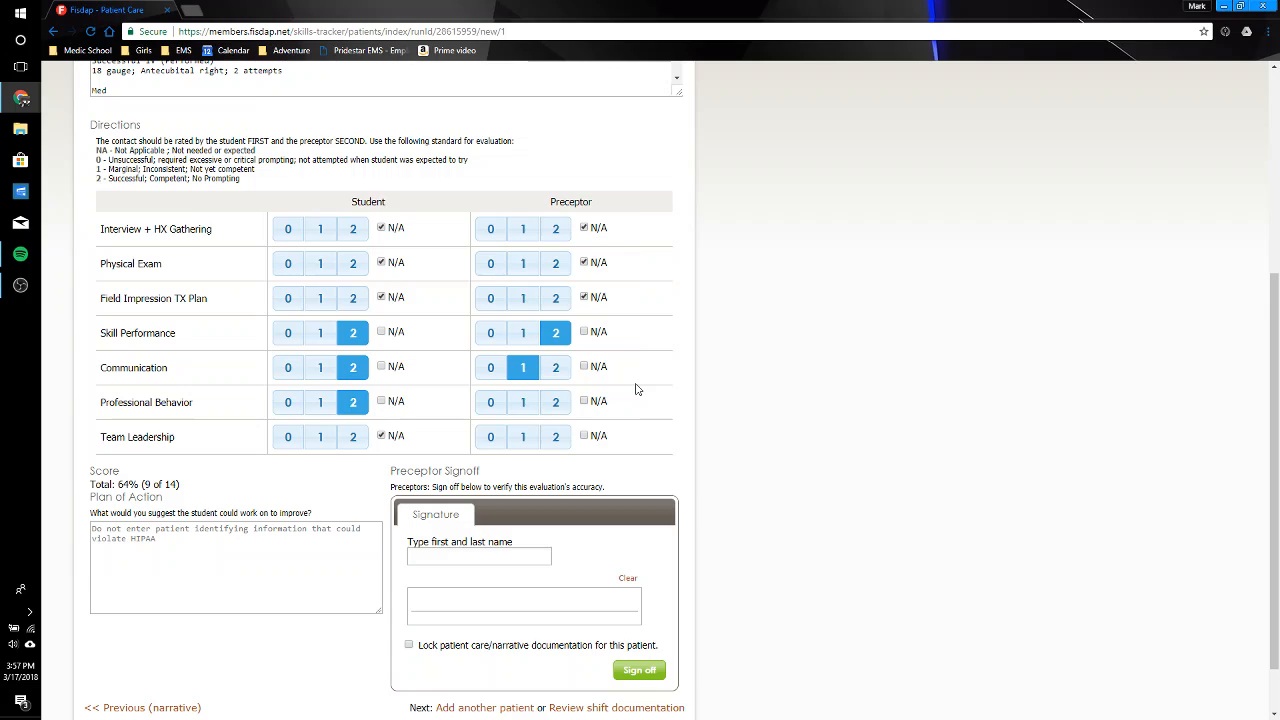
click(559, 403)
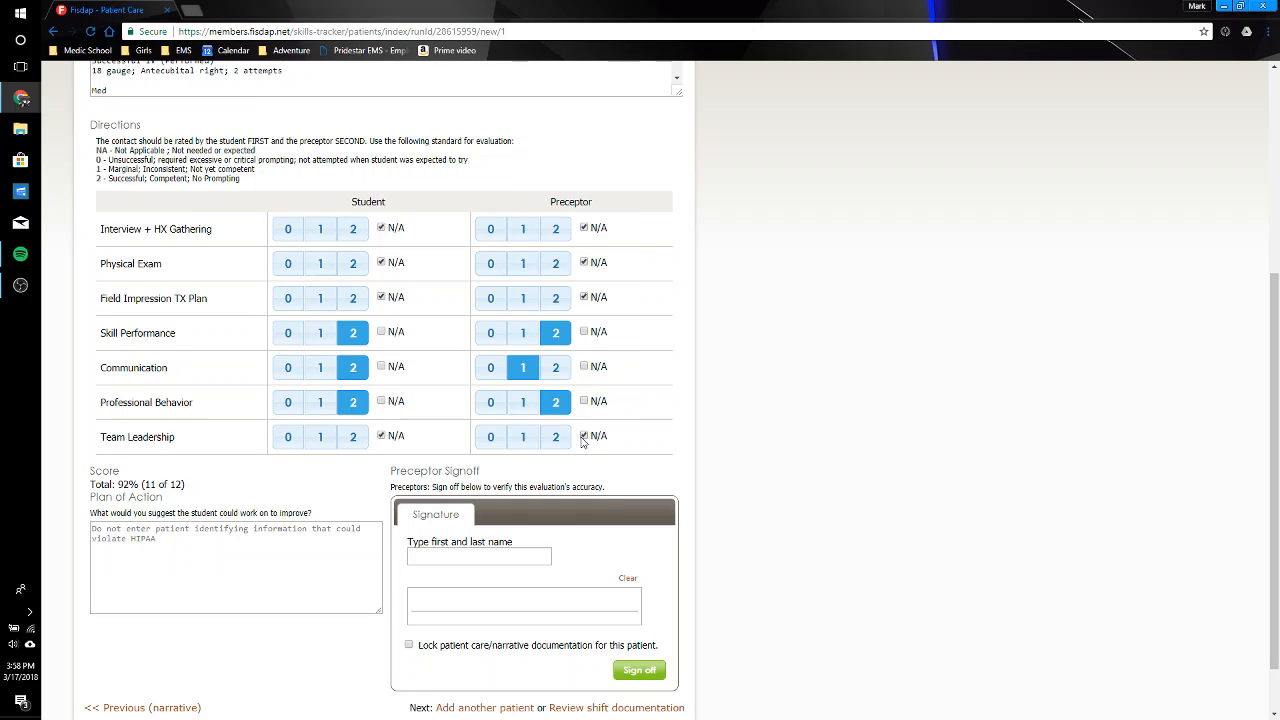
Step: Sign off the patient evaluation with the preceptor's name, the RN credential and a handwritten signature, and confirm it
click(538, 556)
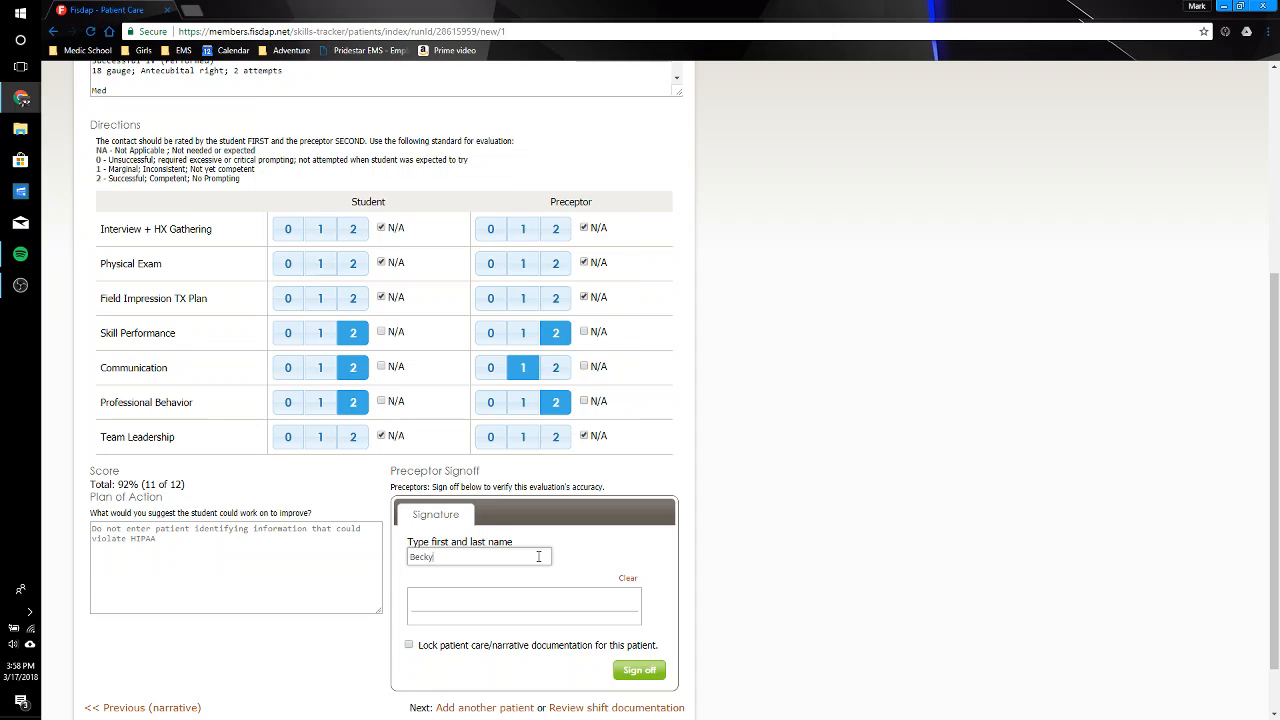
text(R, RN)
mouse_move(426, 594)
mouse_down()
mouse_move(463, 603)
mouse_move(409, 600)
mouse_up()
mouse_move(427, 615)
mouse_down()
mouse_move(565, 610)
mouse_move(550, 602)
mouse_up()
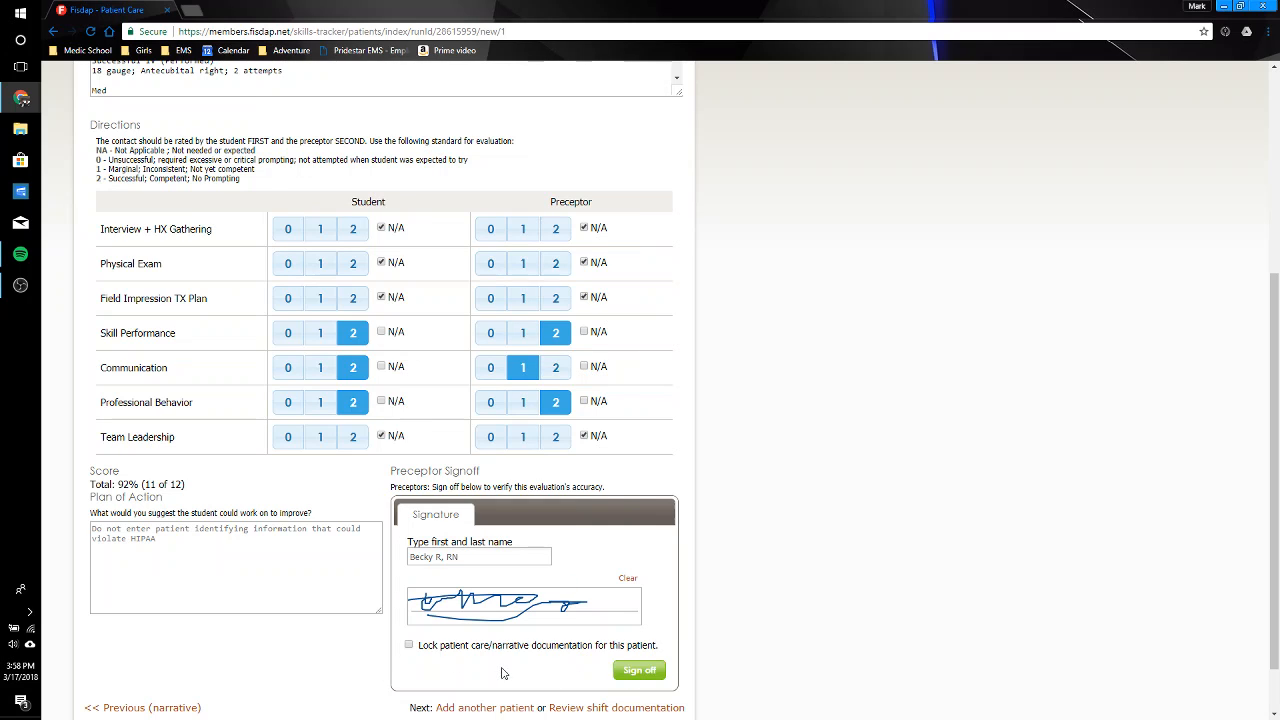
click(631, 675)
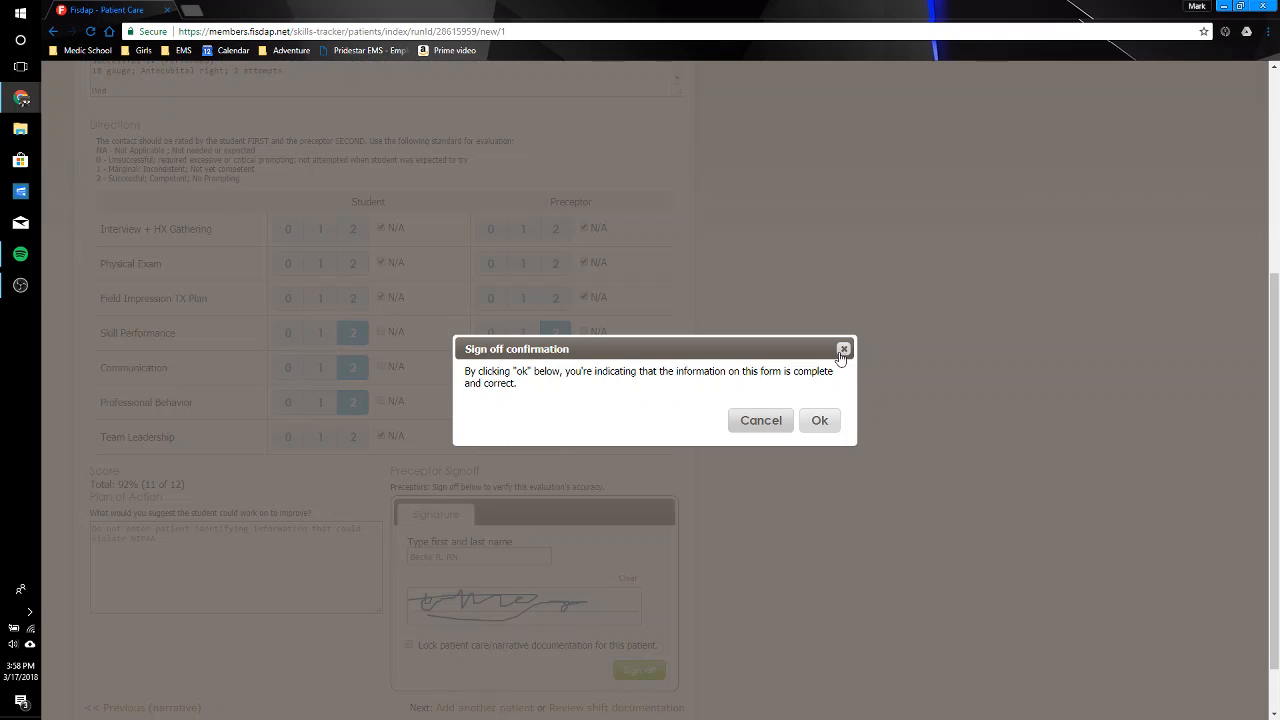
click(821, 421)
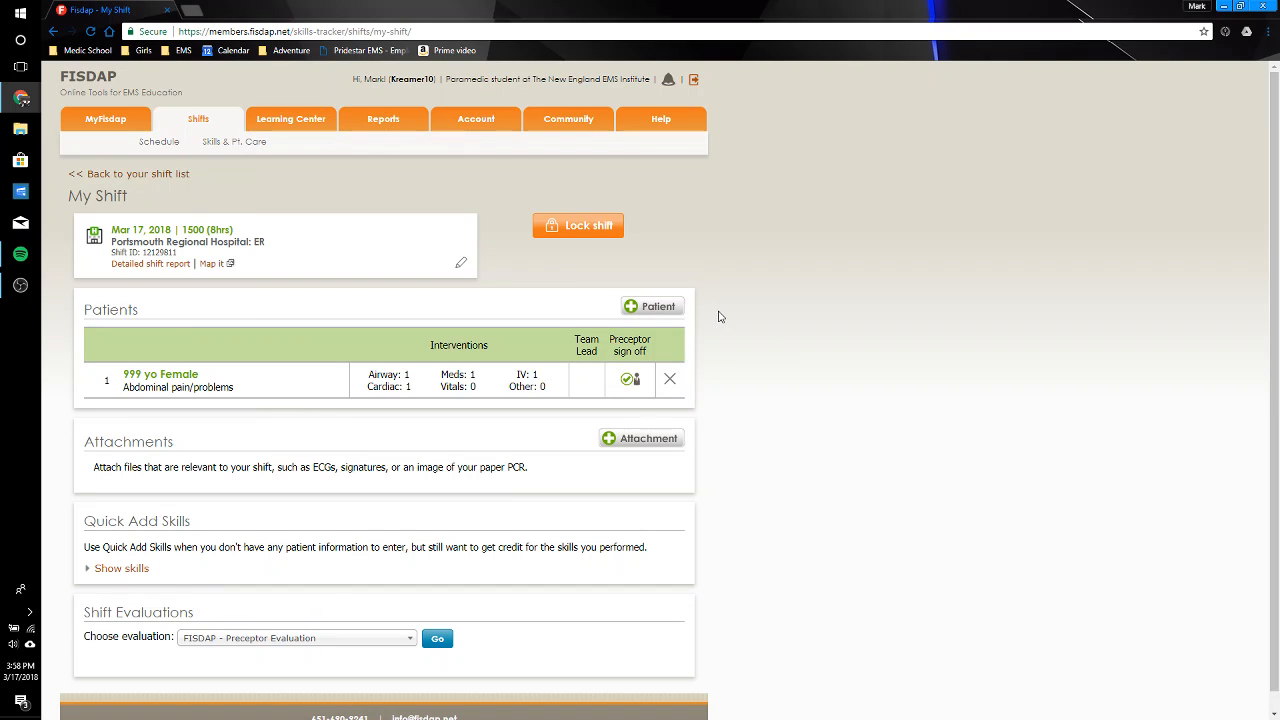
Step: Add another patient to the shift, an 18-year-old male, with the interview and exam marked as performed
click(663, 306)
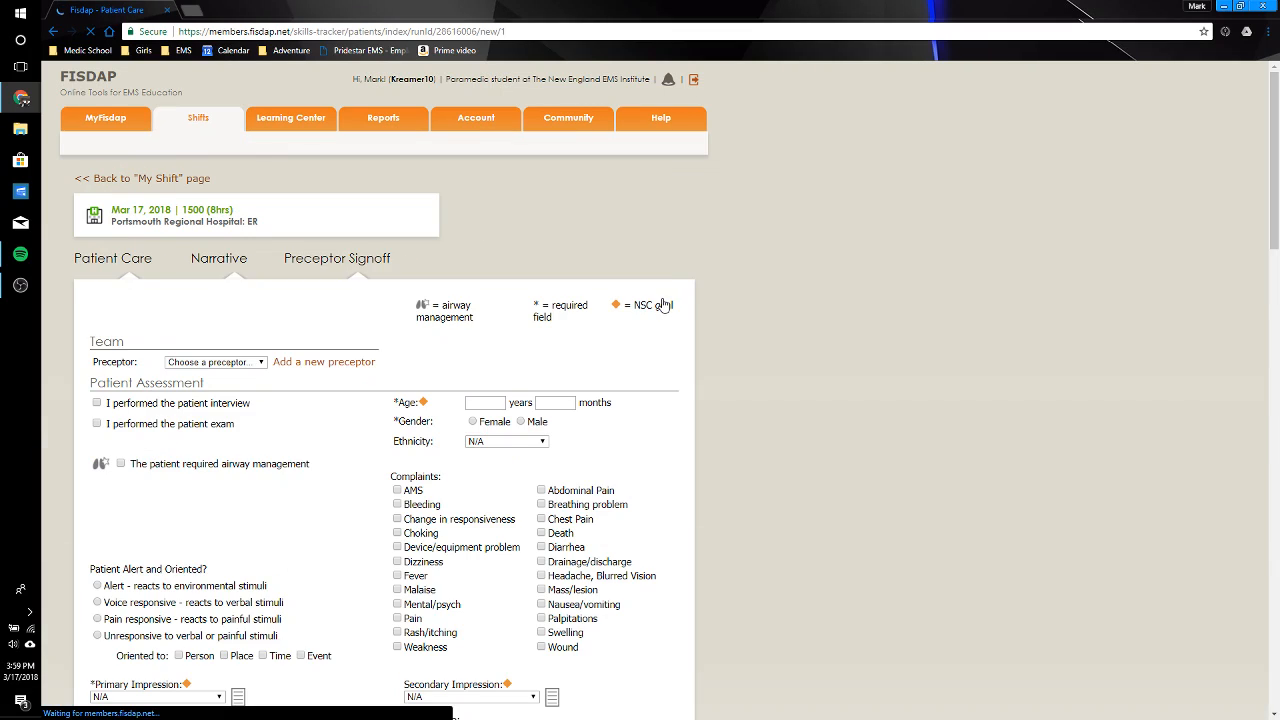
click(497, 413)
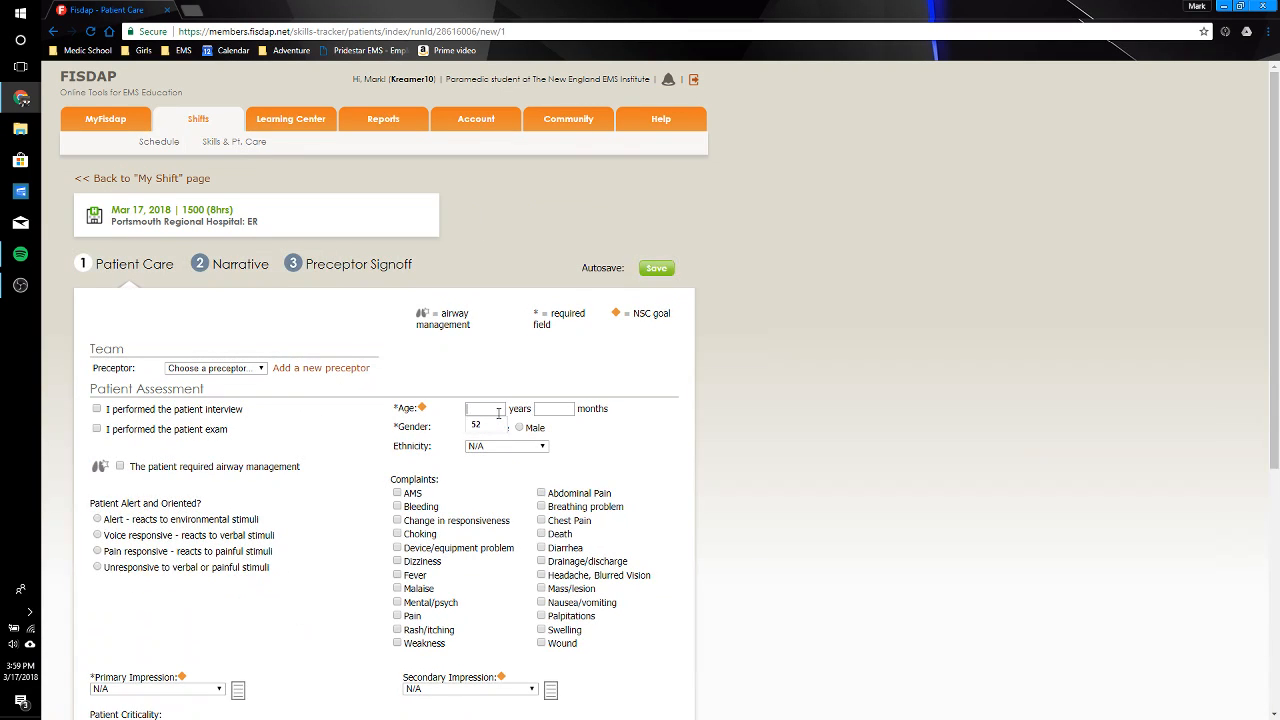
text(18)
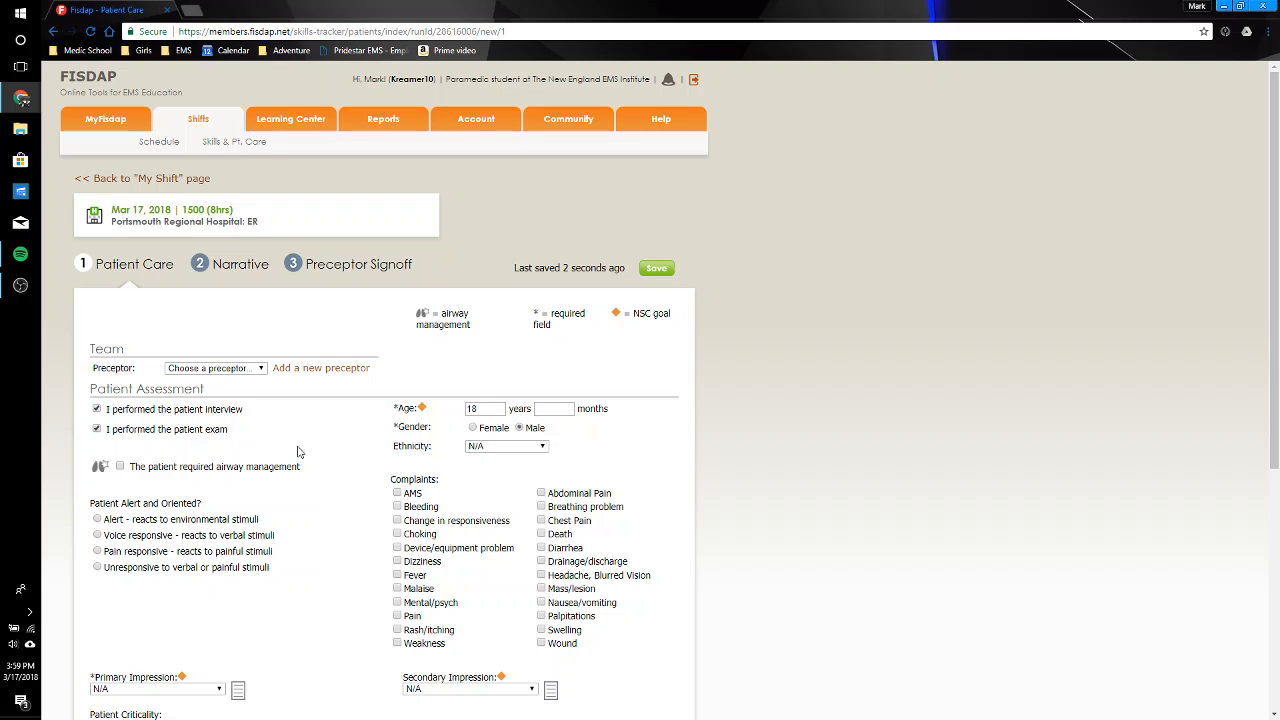
scroll(297, 452, down, 2)
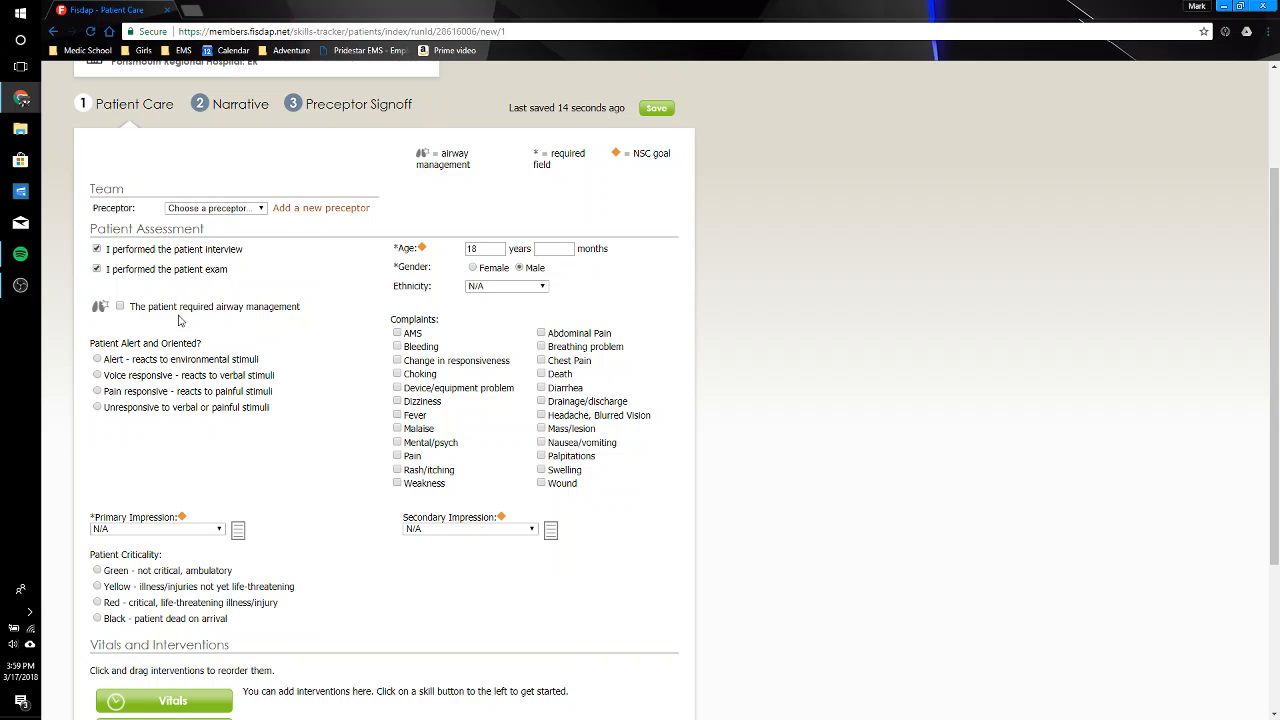
Step: Record that the patient required airway management, which was successfully managed, and that he was unresponsive to verbal or painful stimuli
click(120, 306)
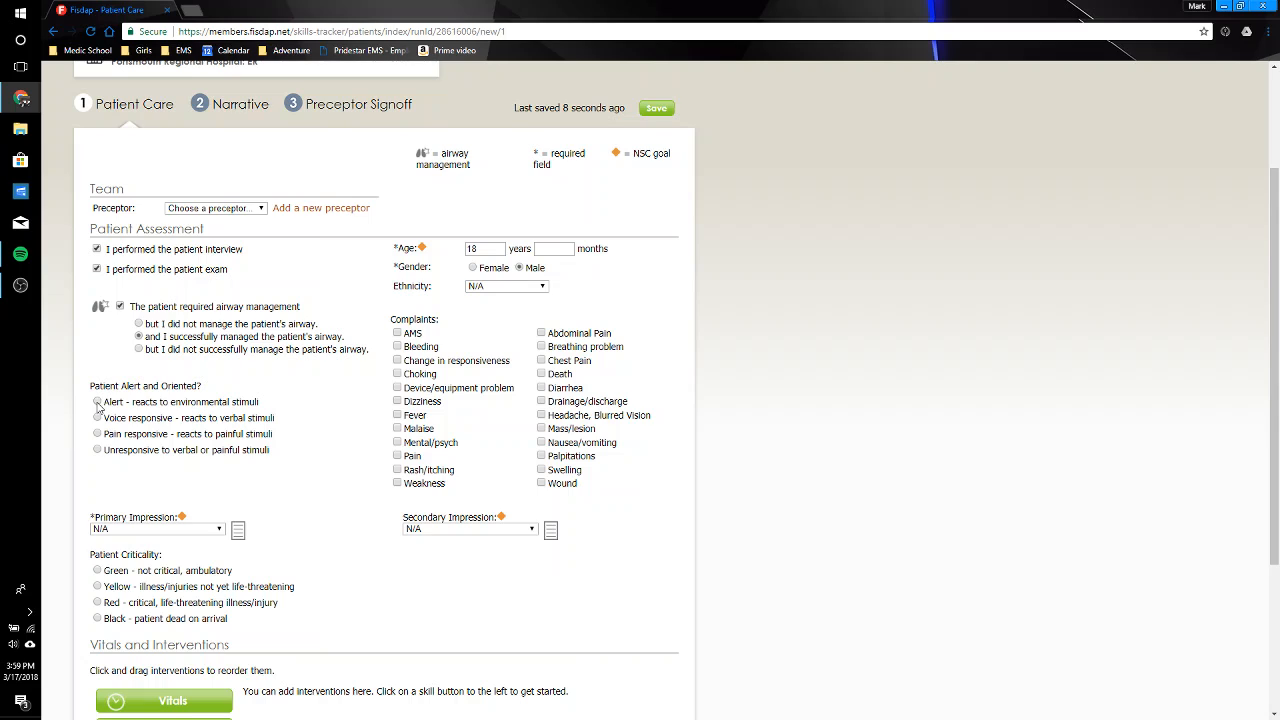
click(97, 433)
click(176, 450)
Step: Set the primary impression to Altered level of consciousness and the secondary impression to Overdose/Poison
click(198, 533)
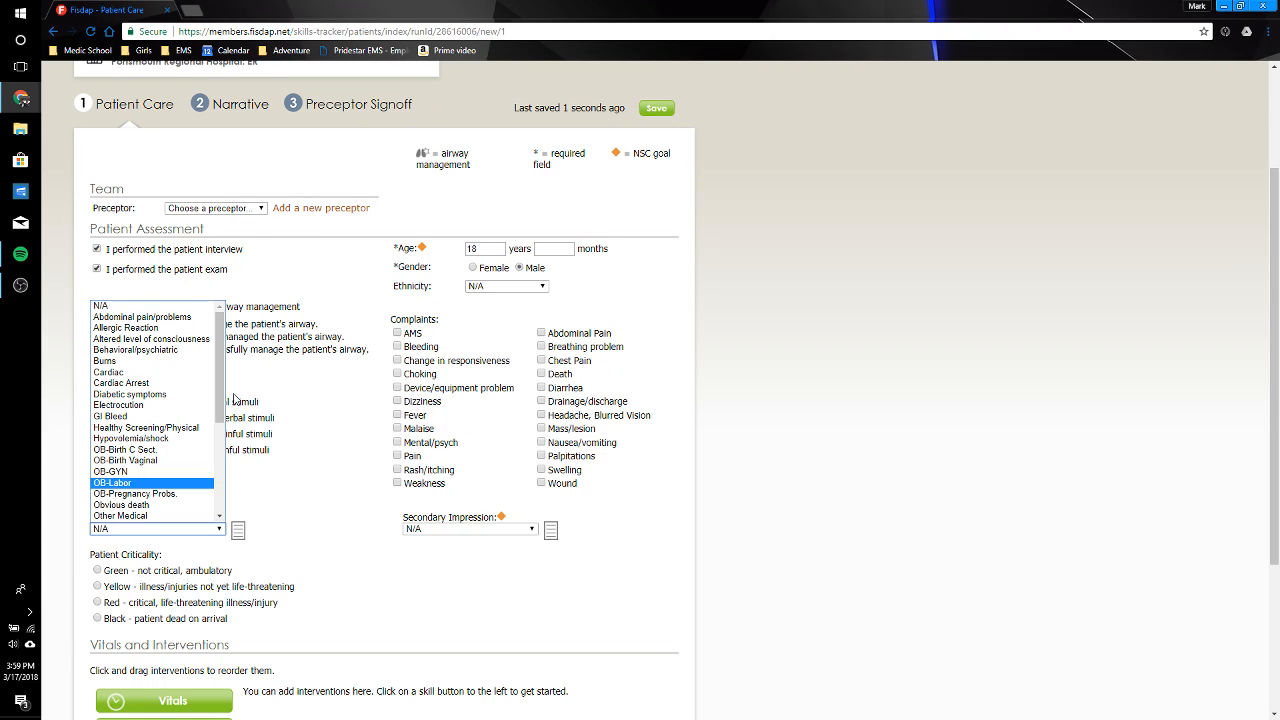
drag(222, 387, 223, 380)
click(200, 339)
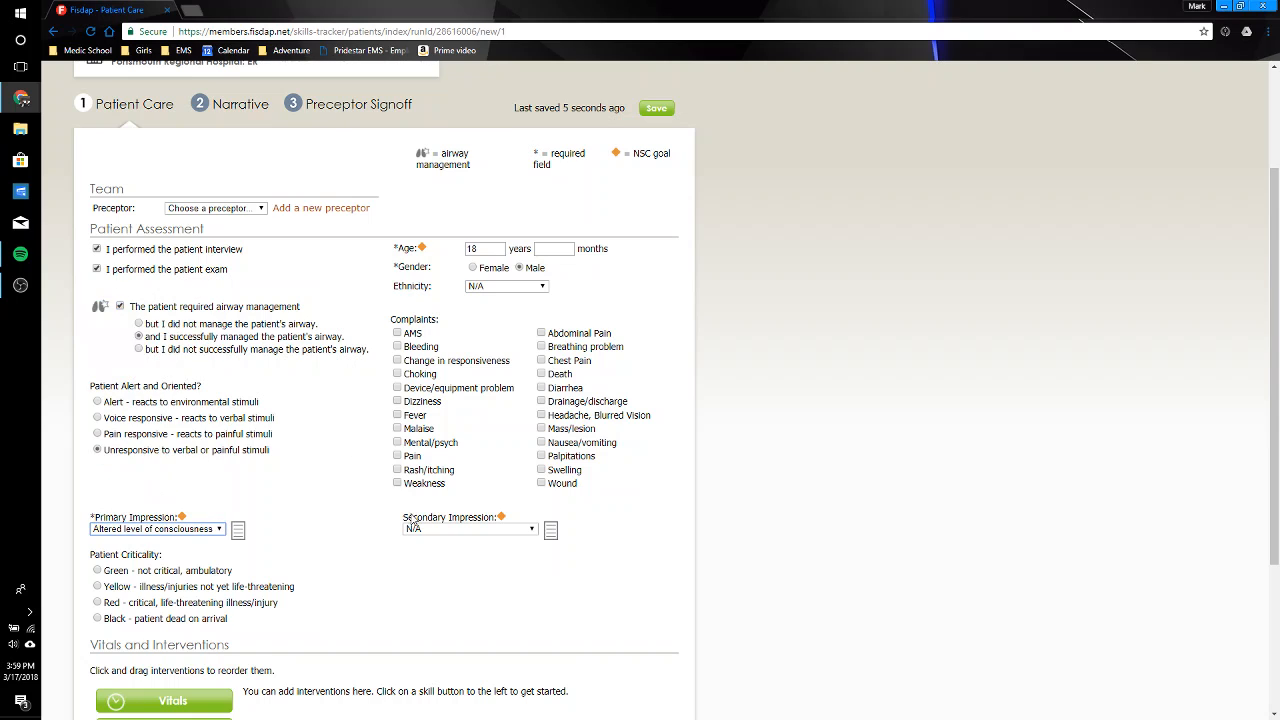
click(478, 529)
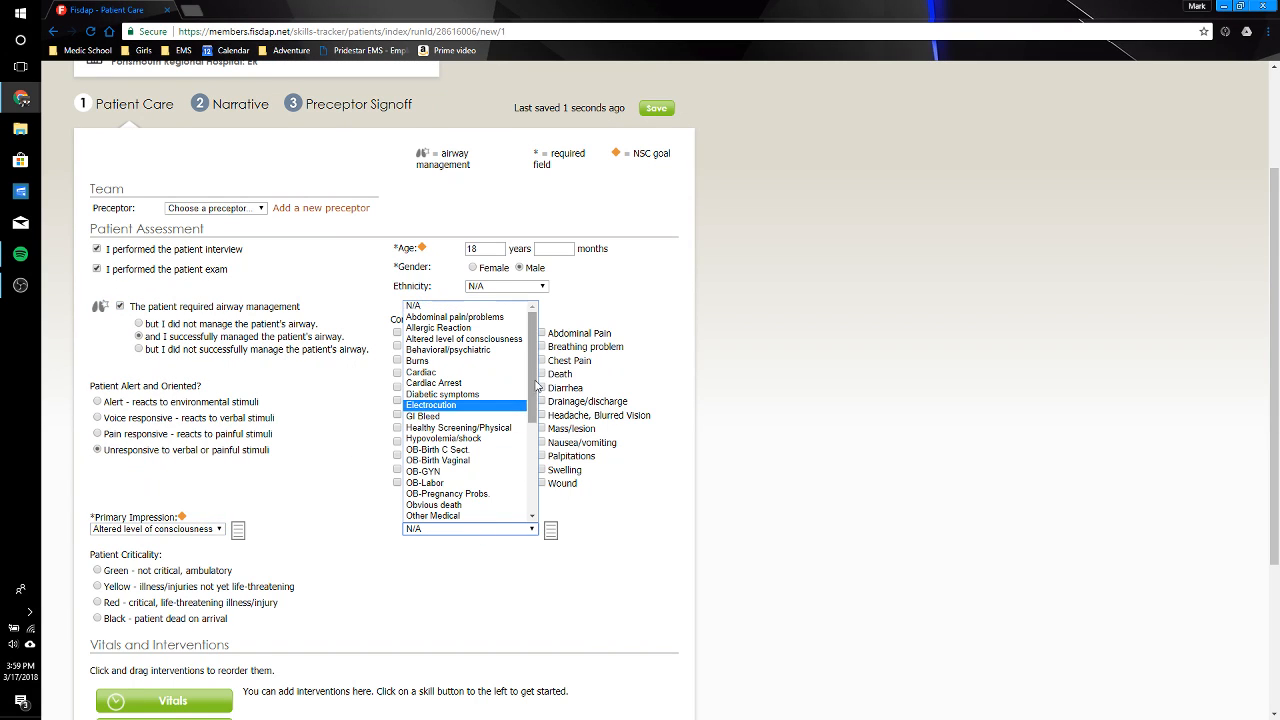
drag(537, 385, 538, 435)
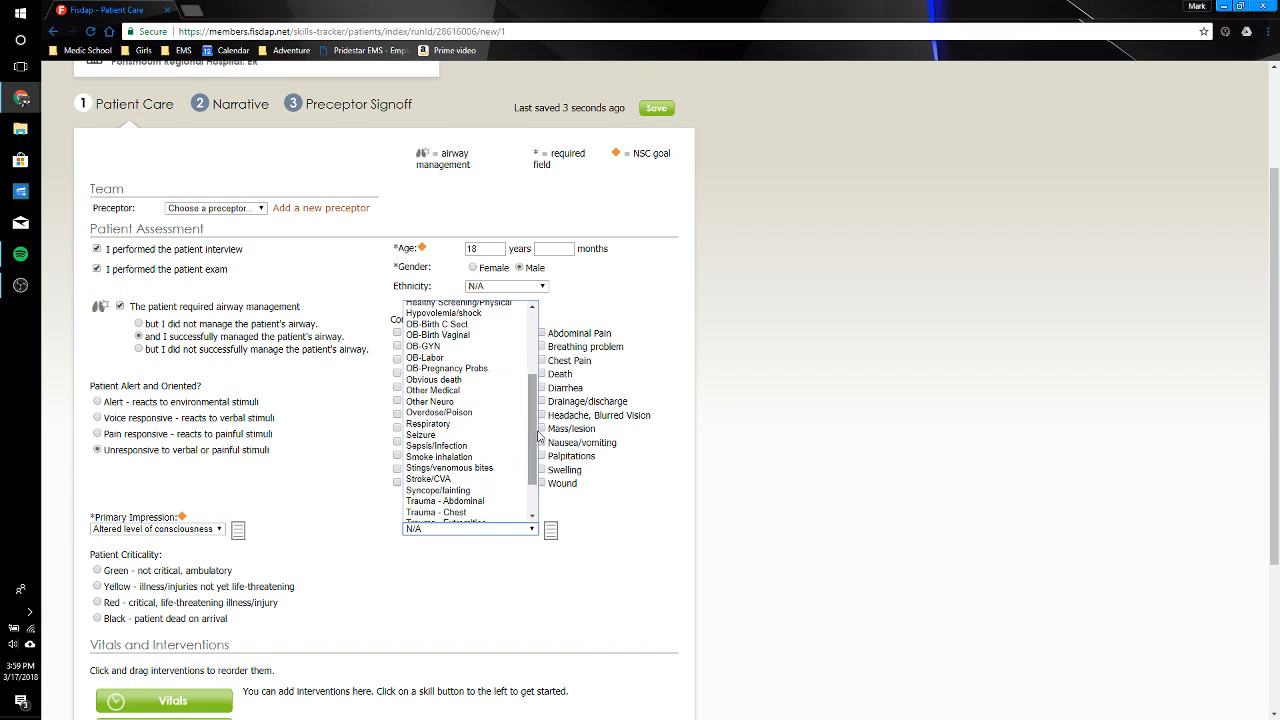
click(497, 415)
Step: Set the patient criticality to Red - critical, life-threatening illness/injury
triple_click(529, 635)
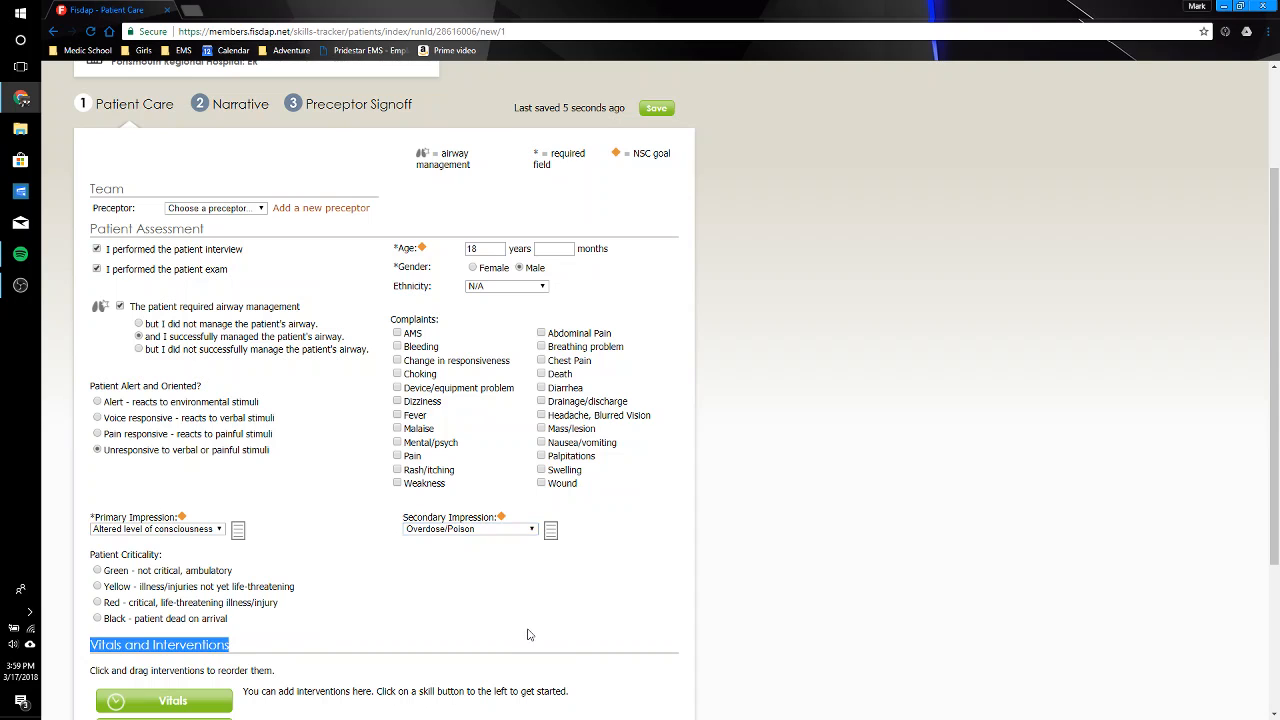
scroll(529, 630, down, 3)
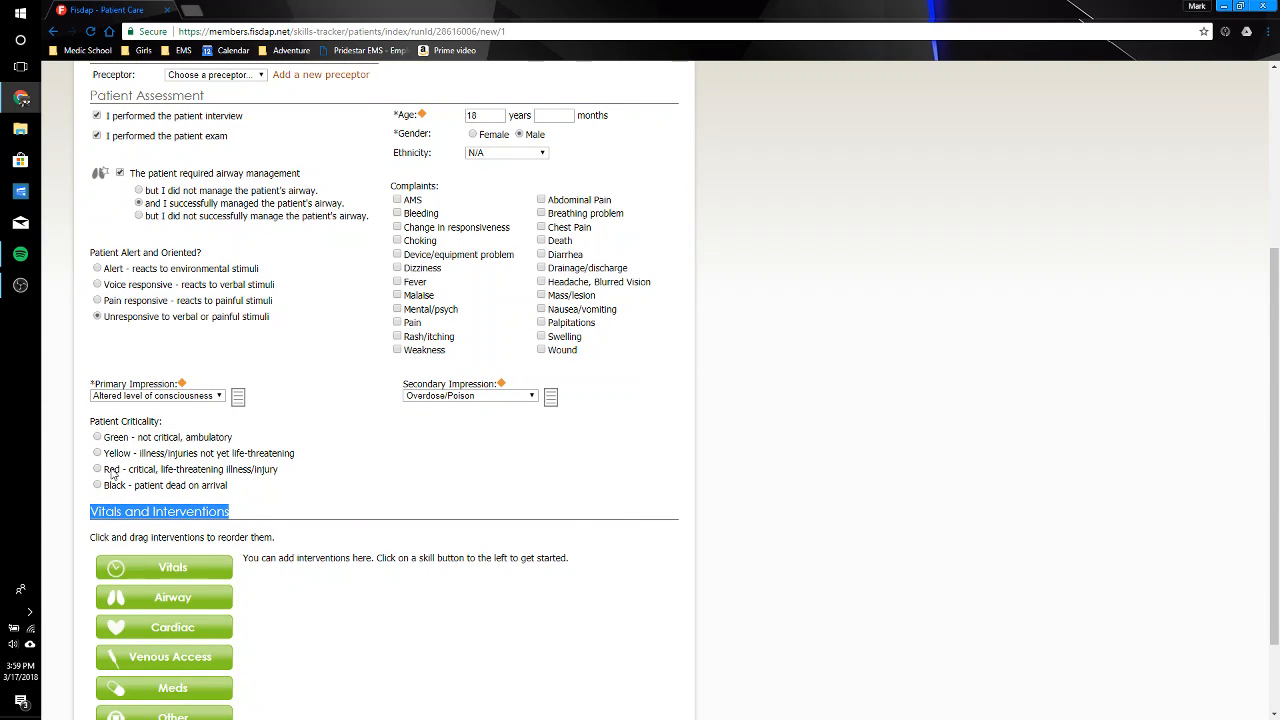
click(97, 470)
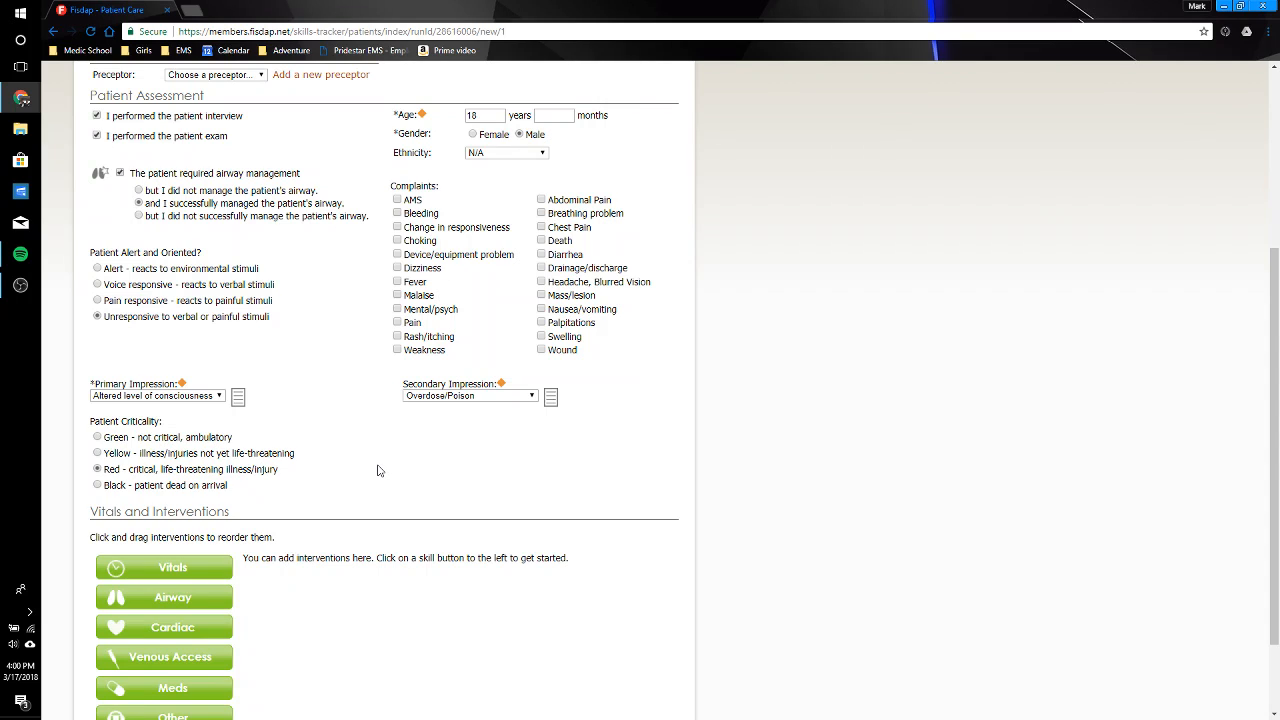
Step: Add a performed airway intervention with Manual ventilation as the procedure, marked successful, and save it
scroll(378, 470, down, 2)
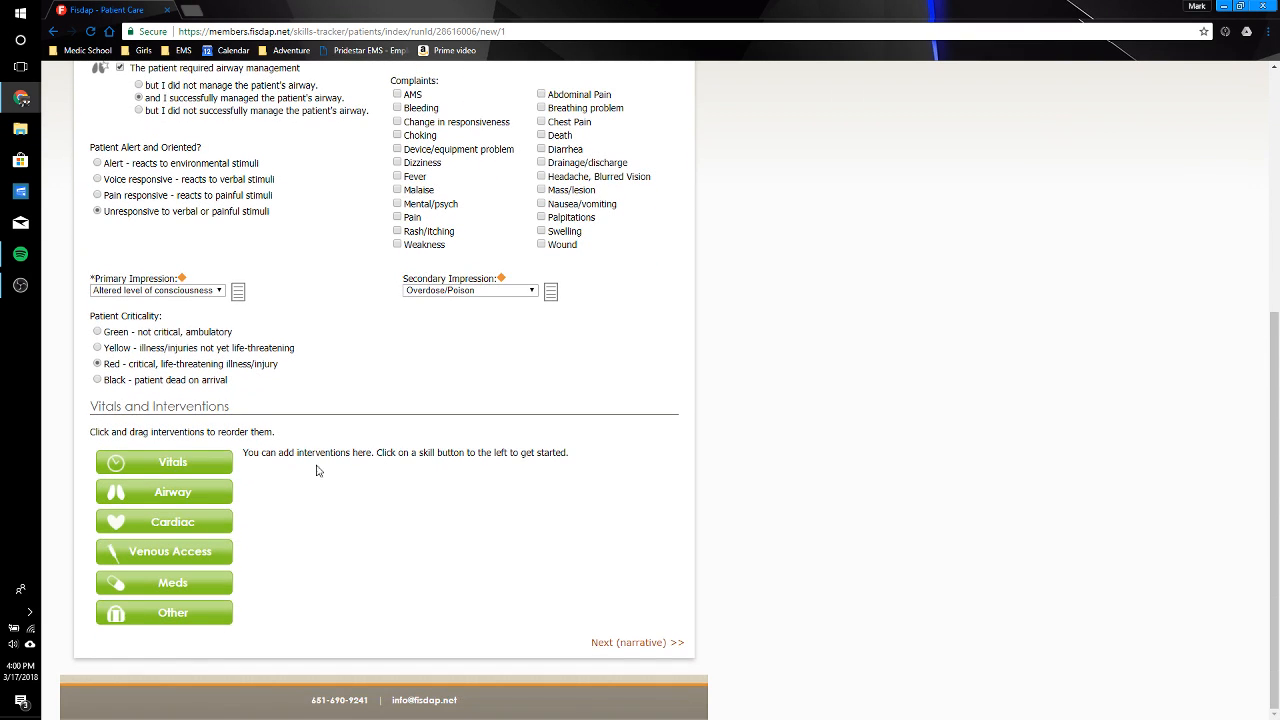
click(165, 491)
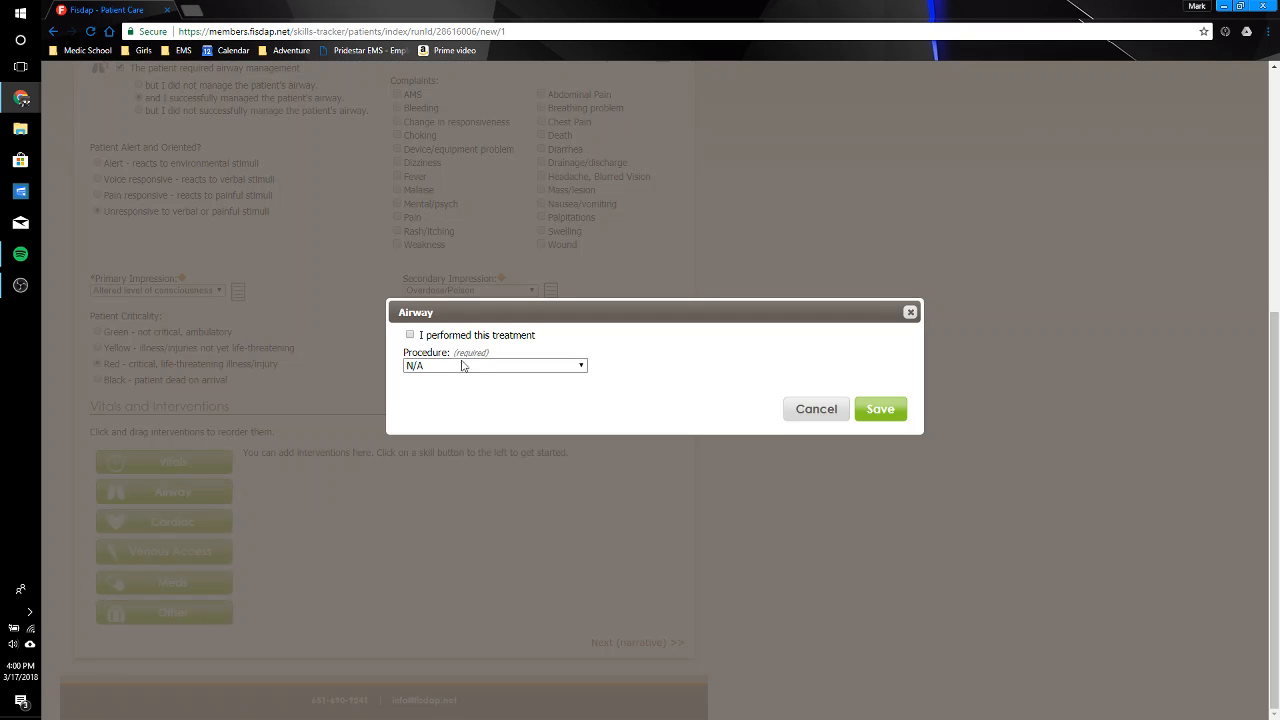
click(454, 336)
click(483, 366)
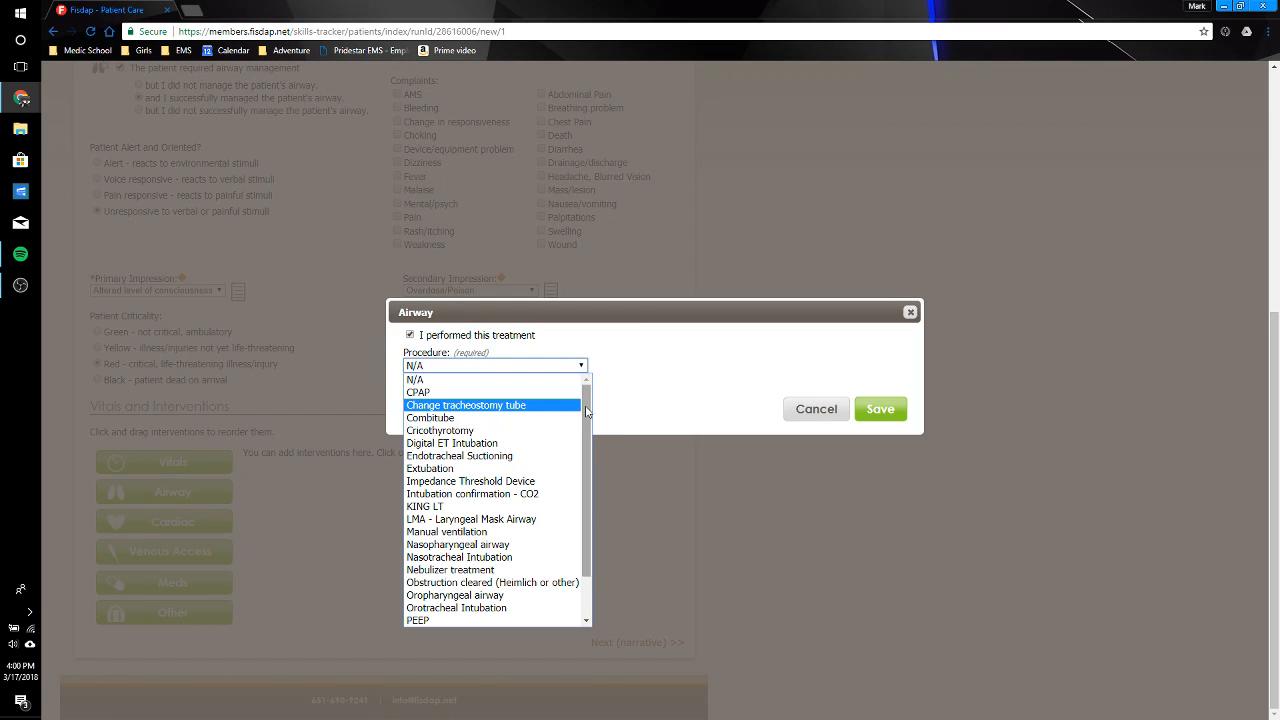
drag(586, 411, 589, 457)
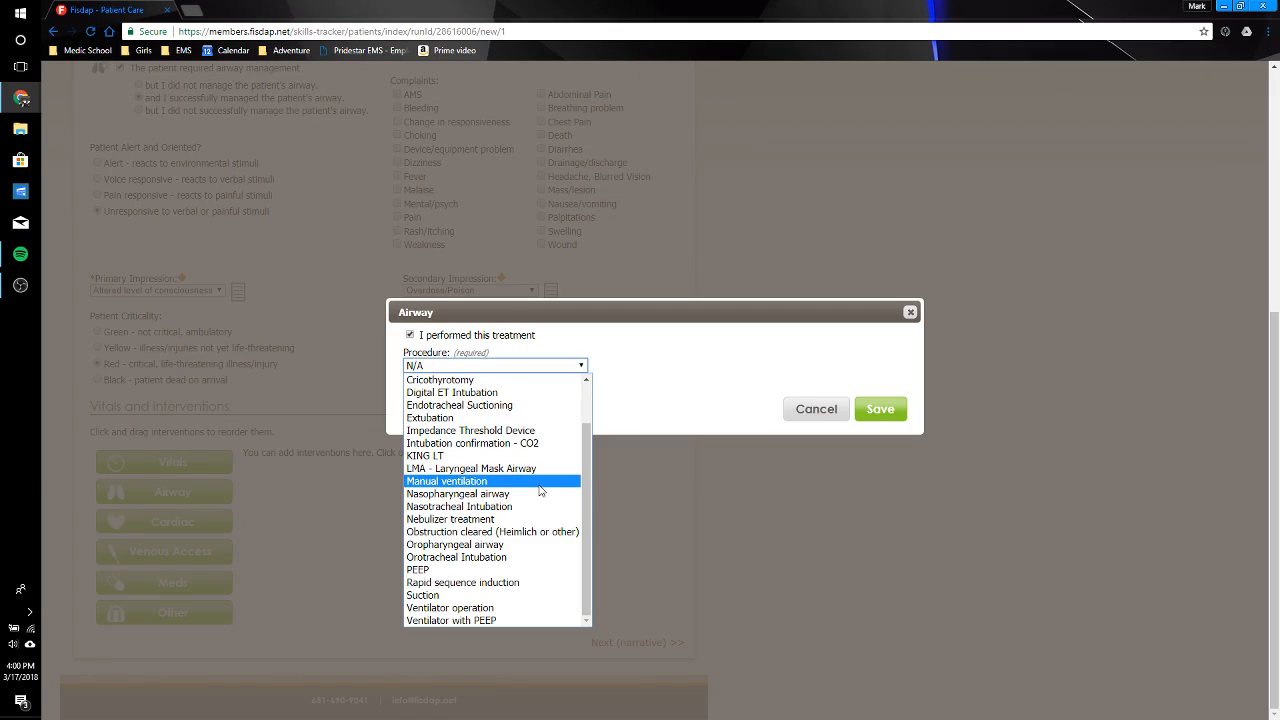
click(470, 481)
click(411, 414)
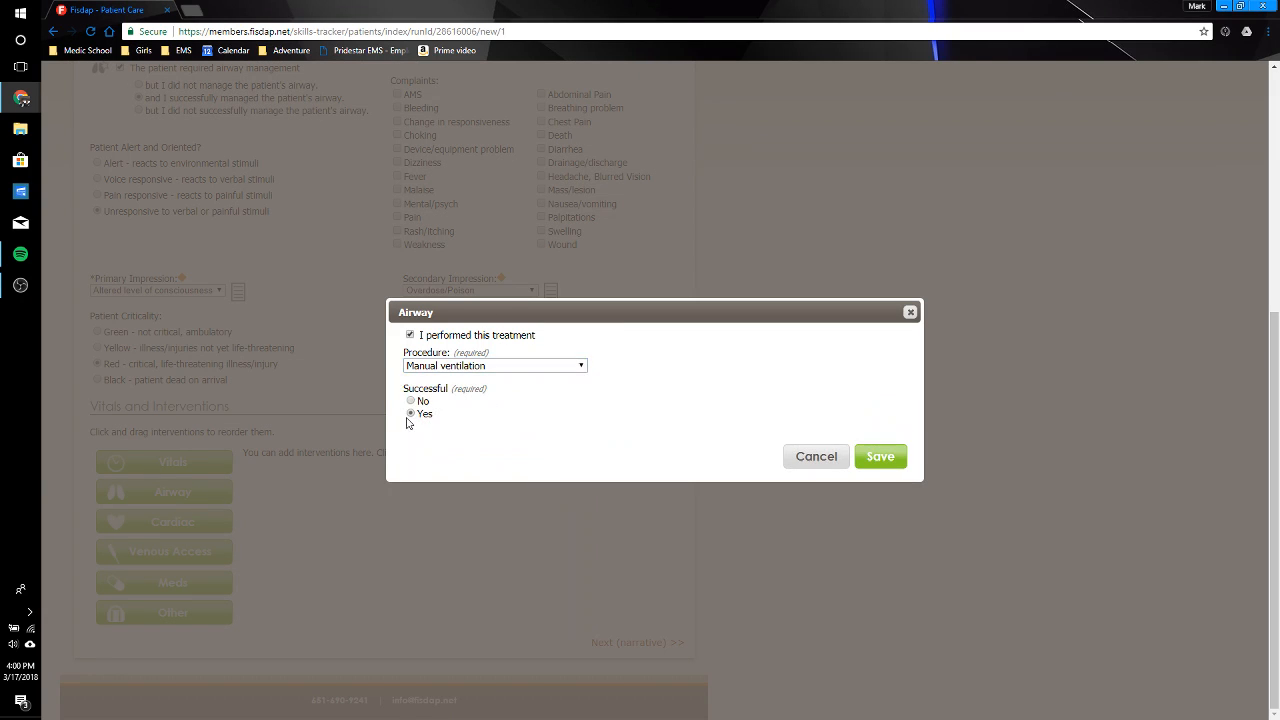
click(900, 457)
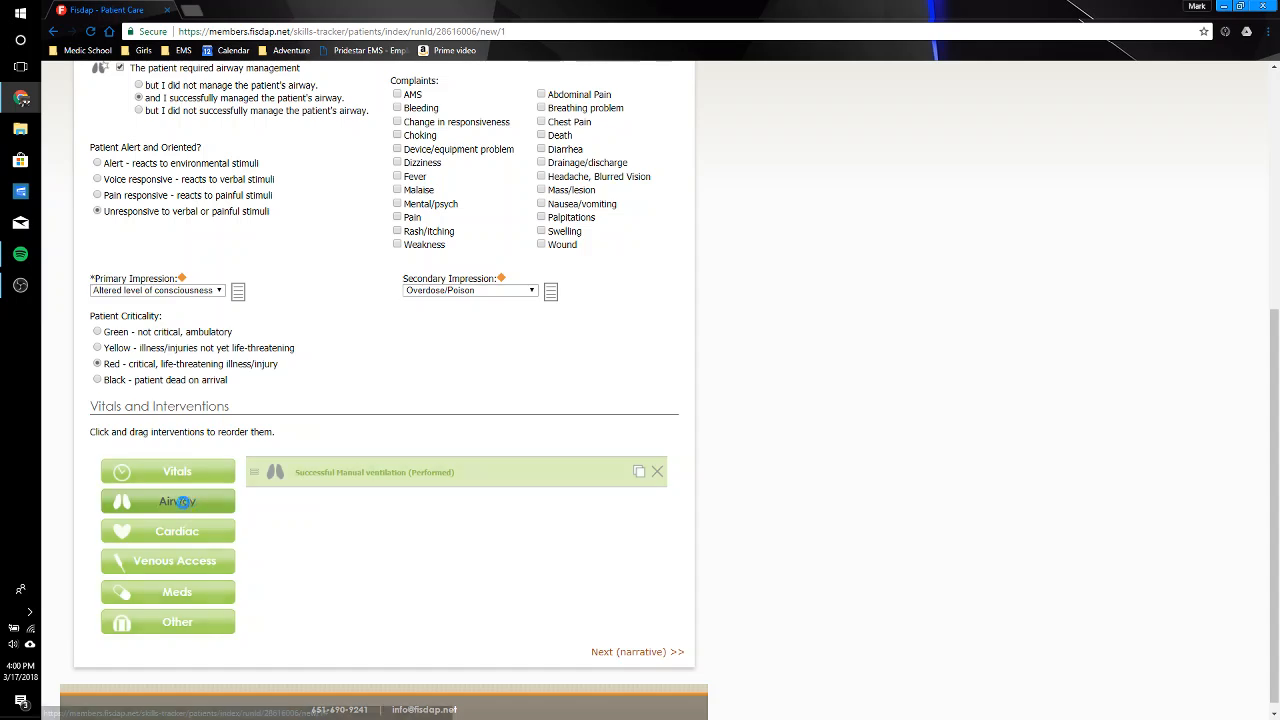
Step: Add and save a second performed airway intervention with Nasopharyngeal airway as the procedure
click(174, 501)
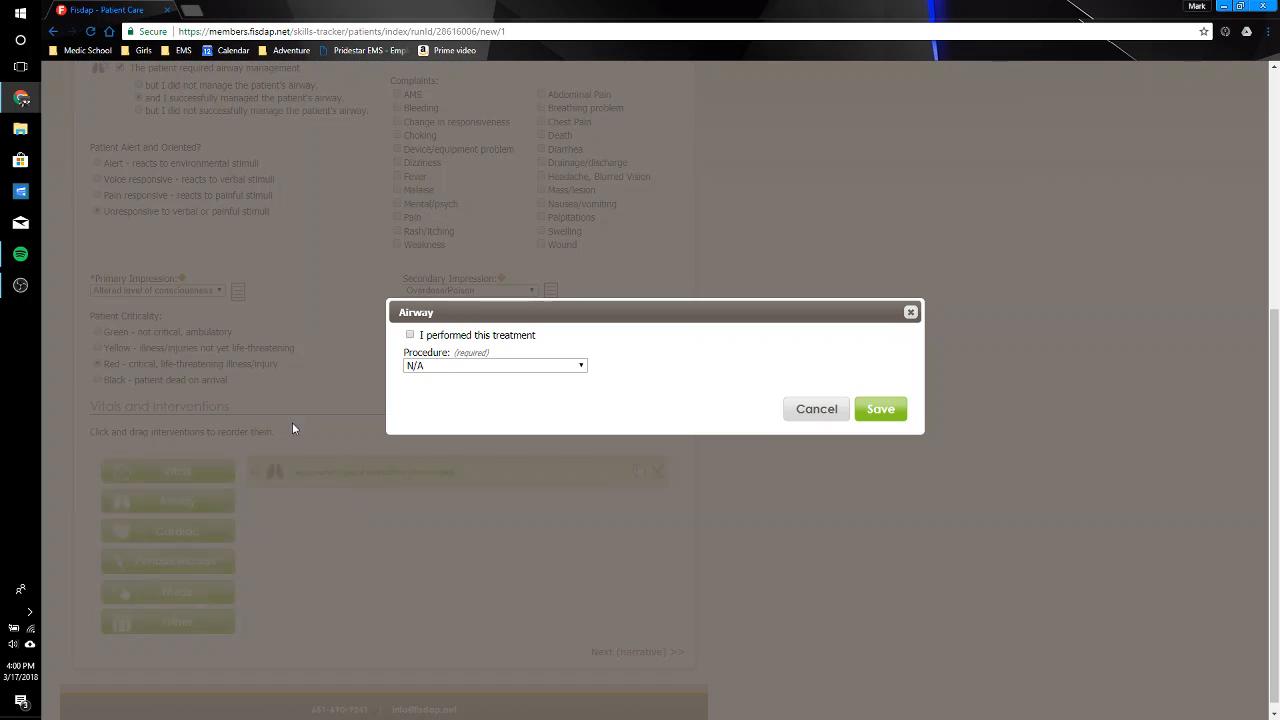
click(478, 366)
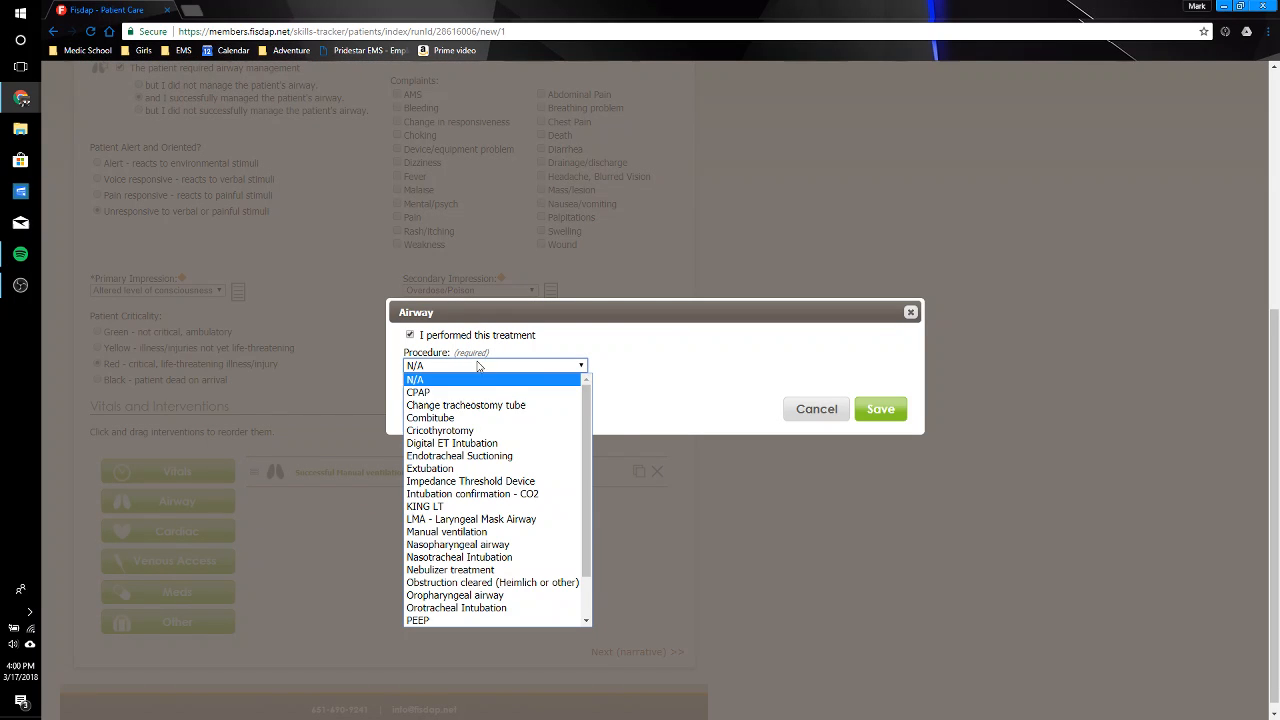
click(564, 548)
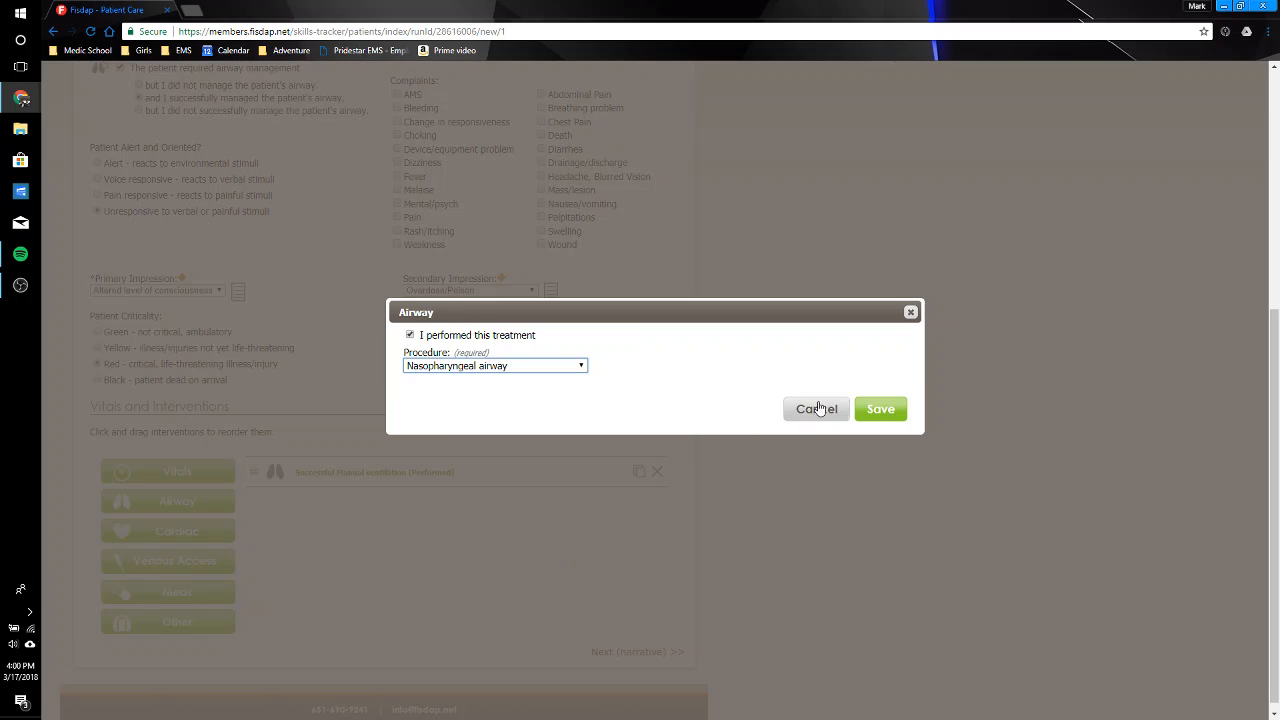
click(880, 409)
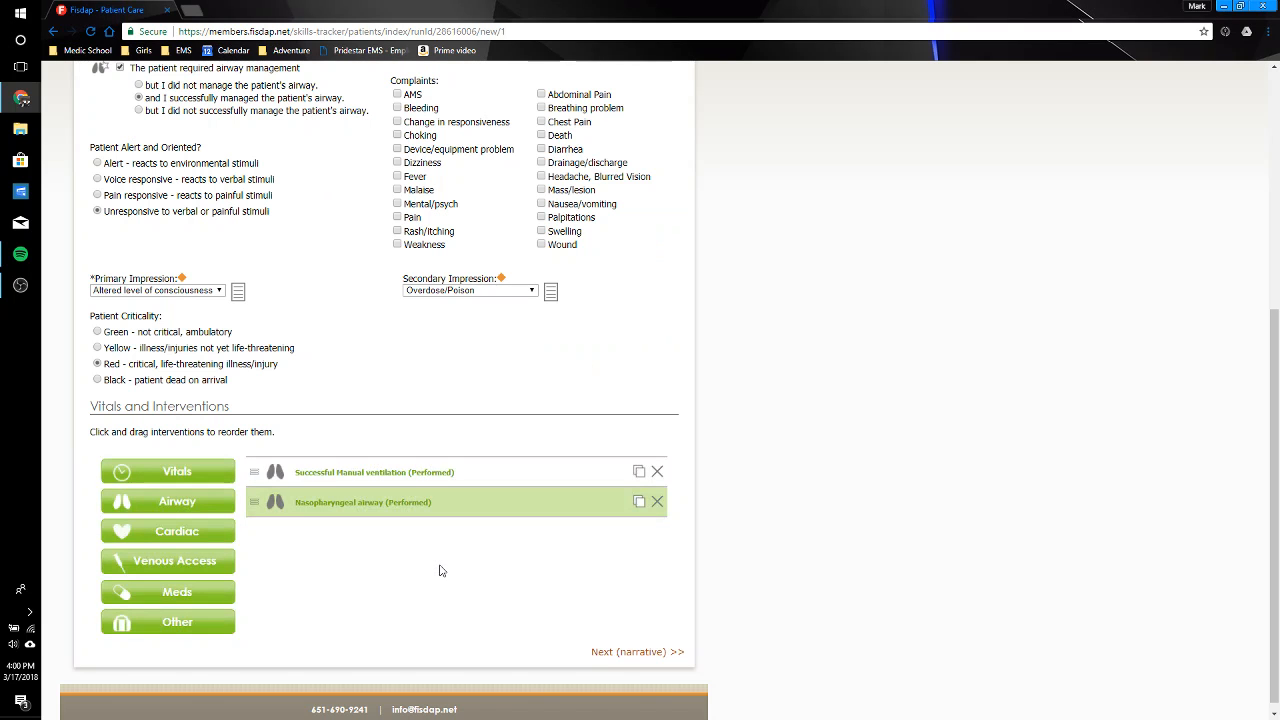
Step: Add a performed medication entry for Naloxone (Narcan) with a dose of 2mg and the Nasal route, and save it
click(196, 593)
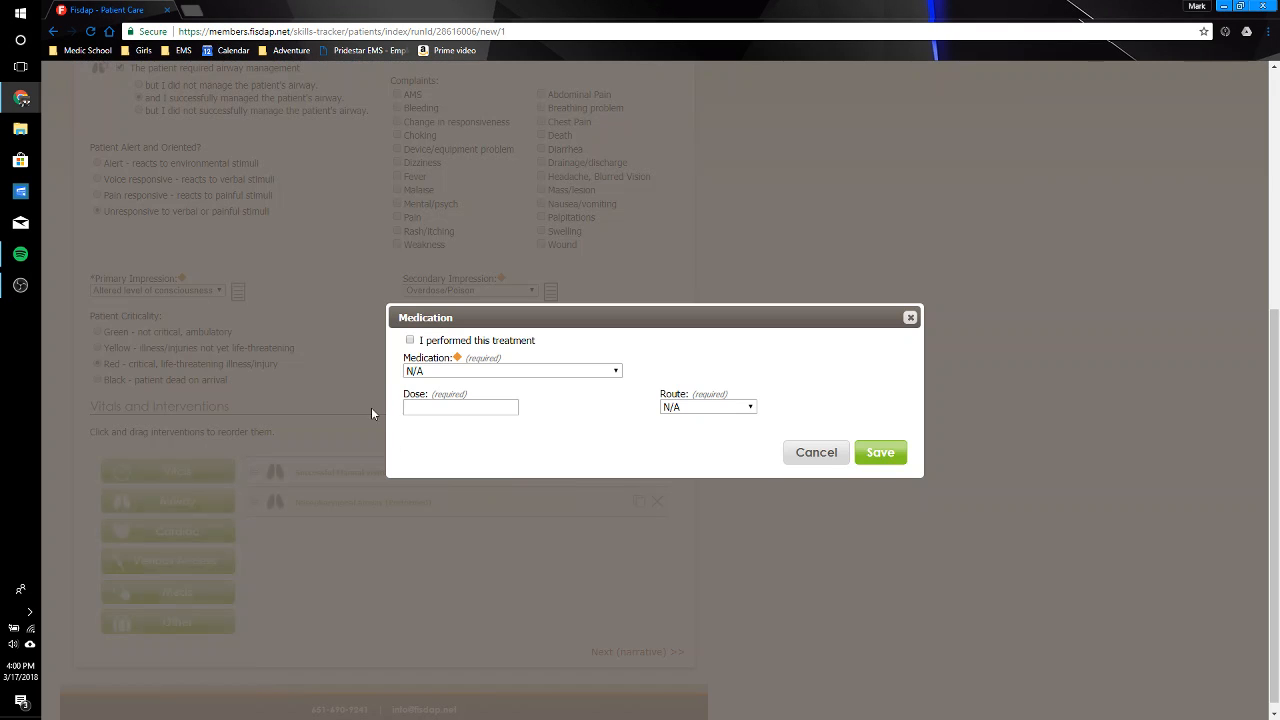
click(446, 341)
click(496, 371)
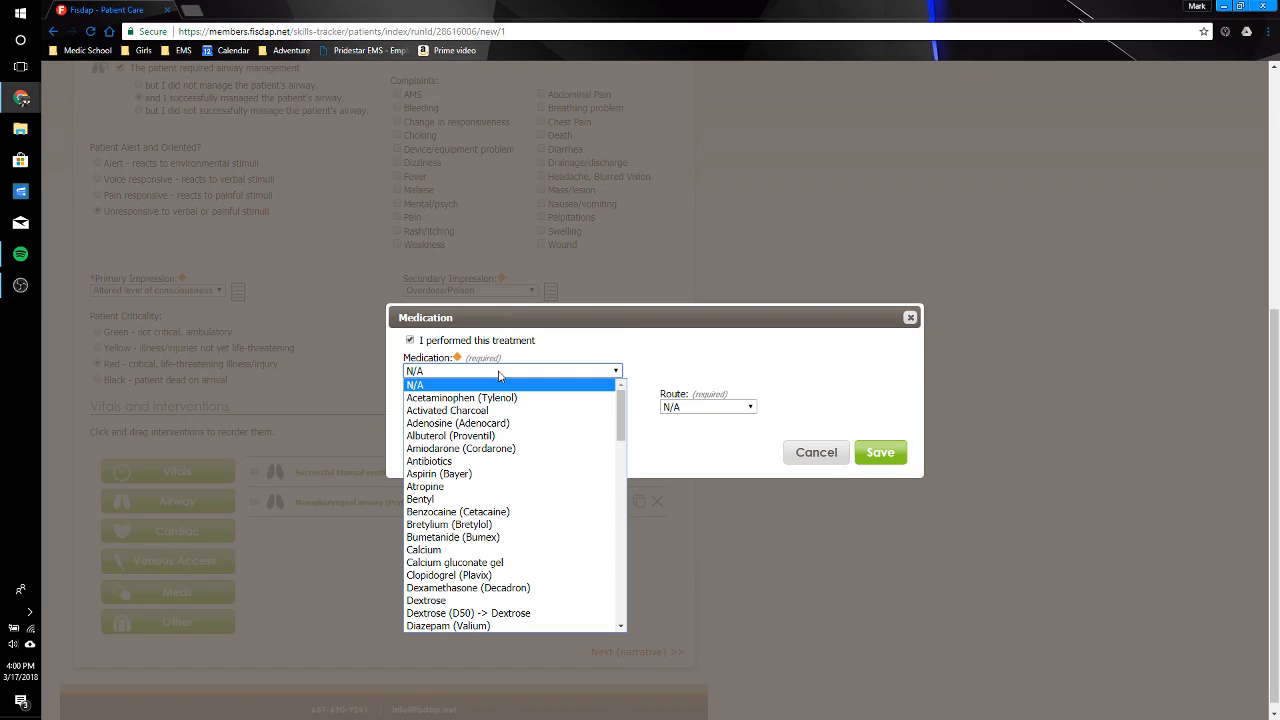
drag(626, 414, 623, 528)
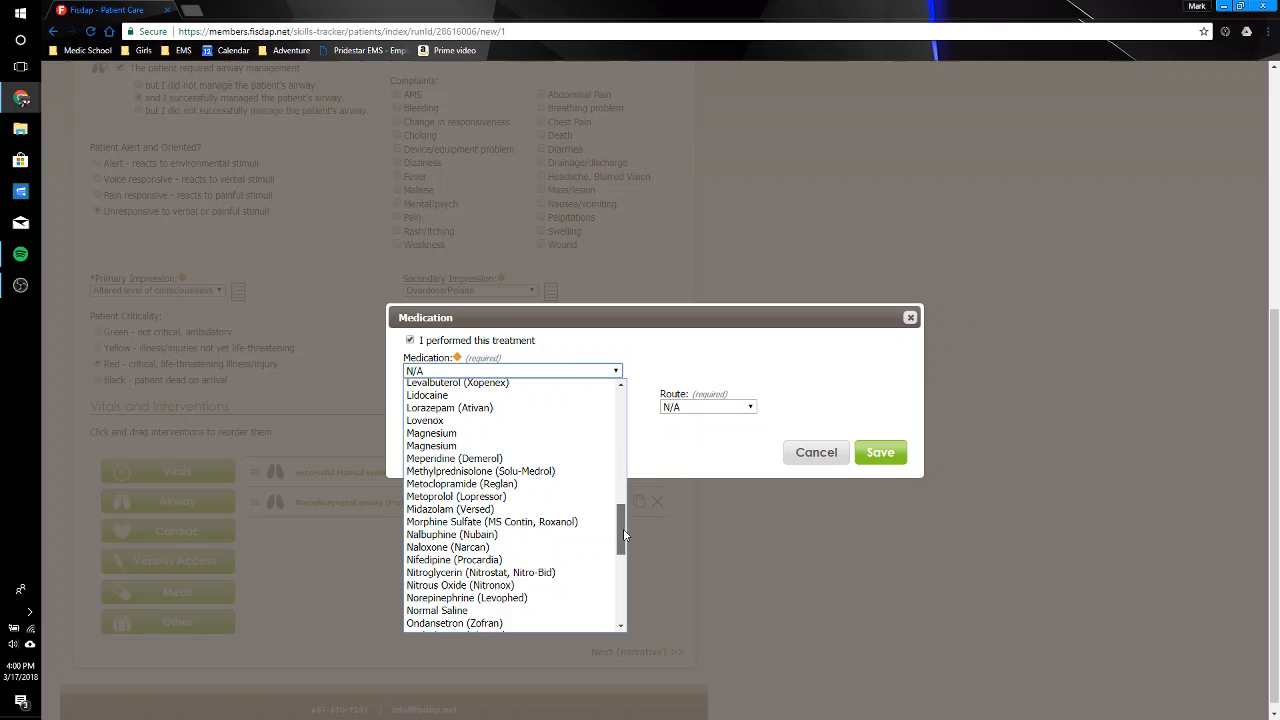
click(573, 545)
click(462, 408)
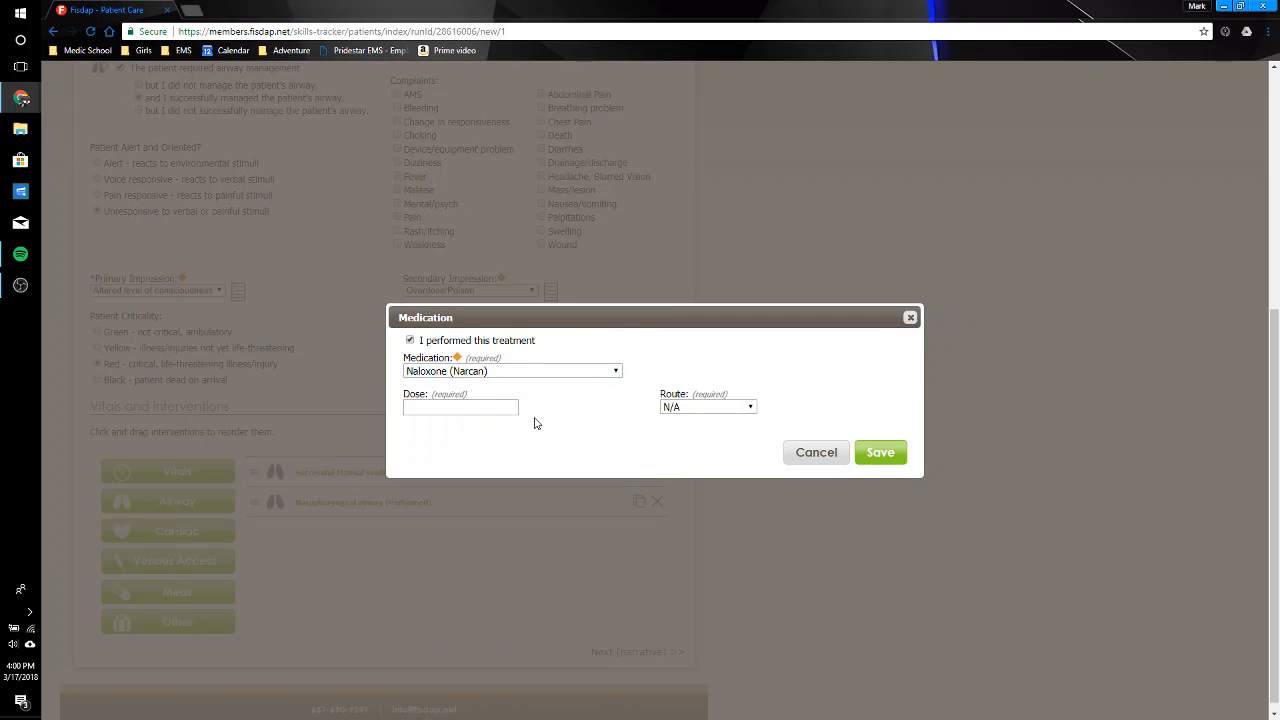
text(2mg)
click(706, 408)
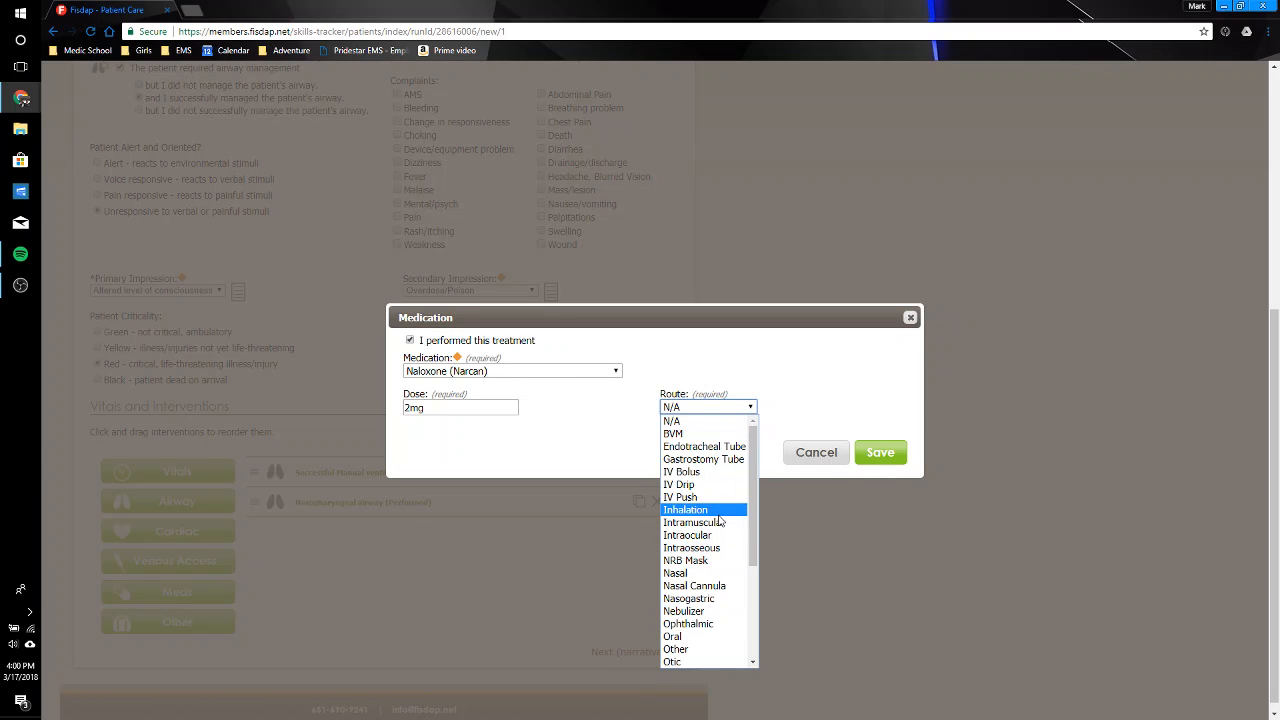
click(718, 573)
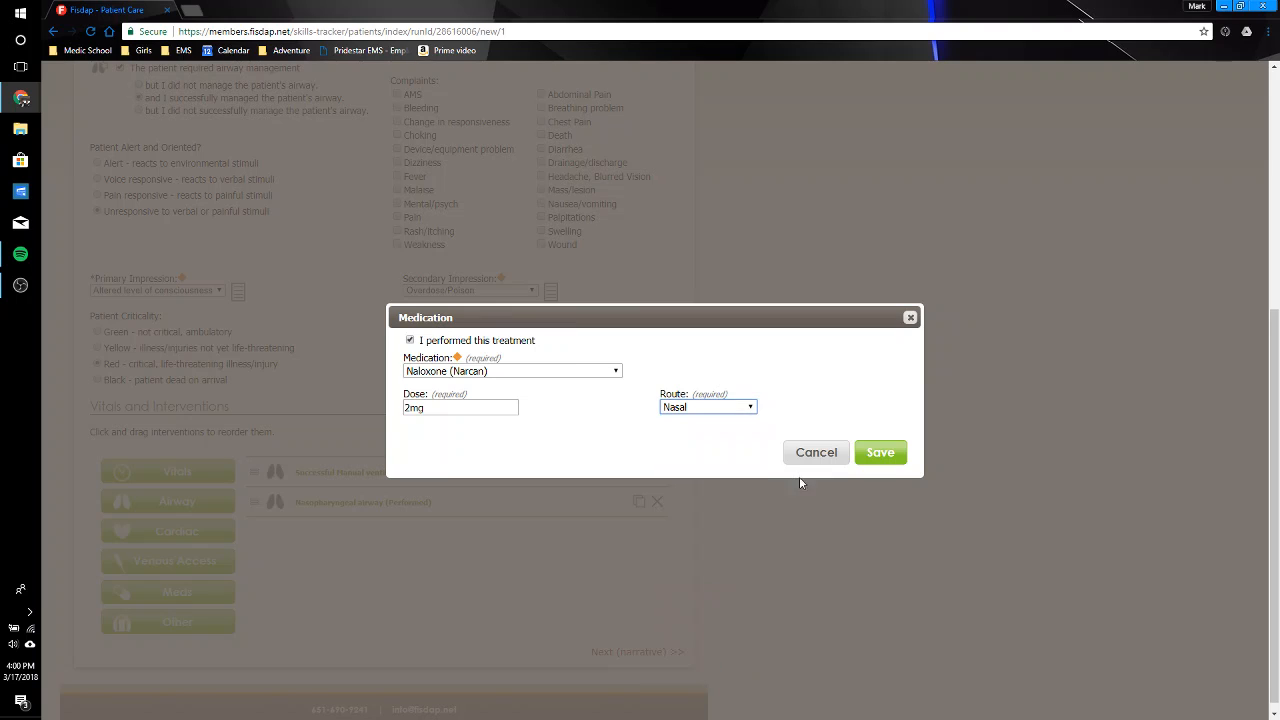
click(900, 456)
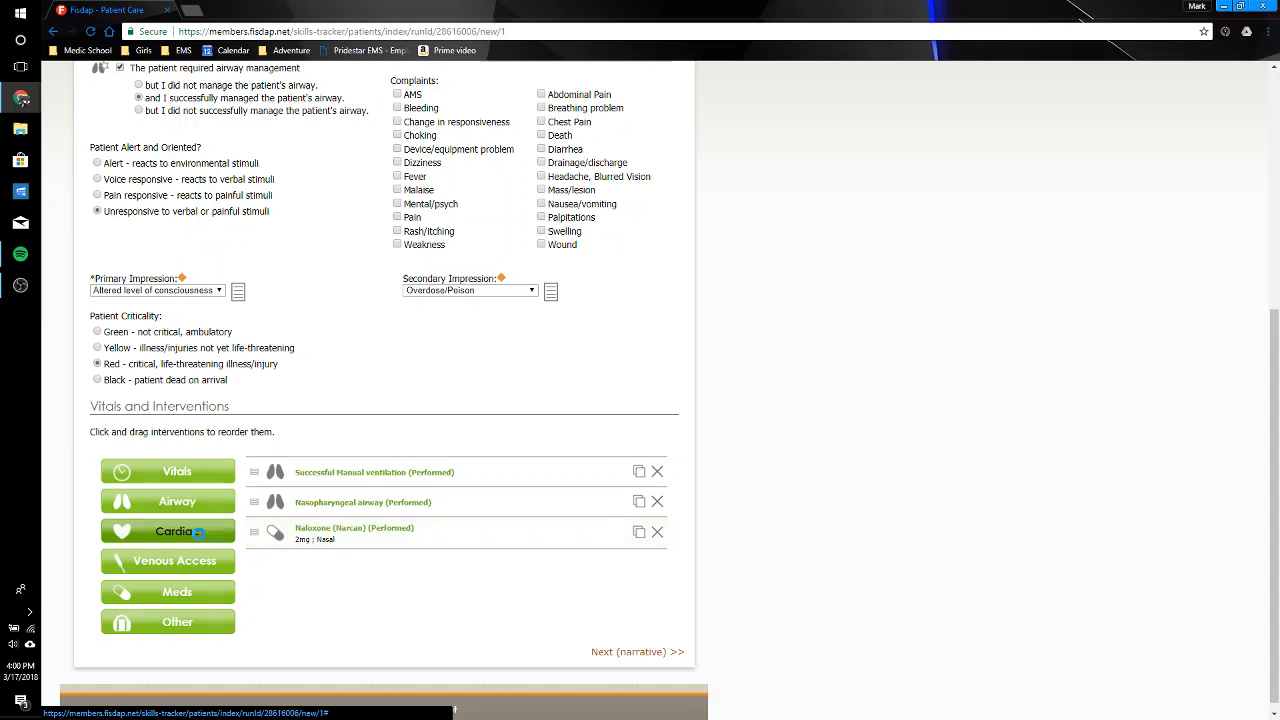
Step: Add a cardiac entry with the rhythm Sinus Tachycardia, mark it as interpreted, and save it
click(198, 541)
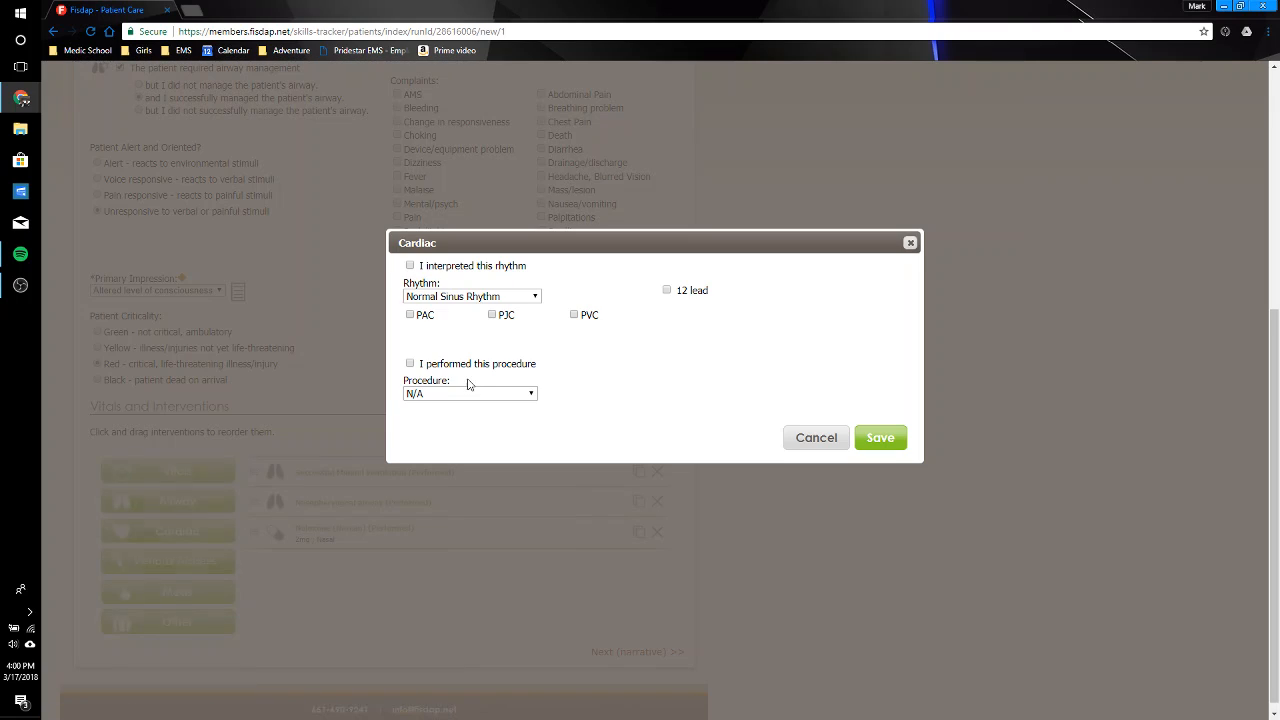
click(505, 297)
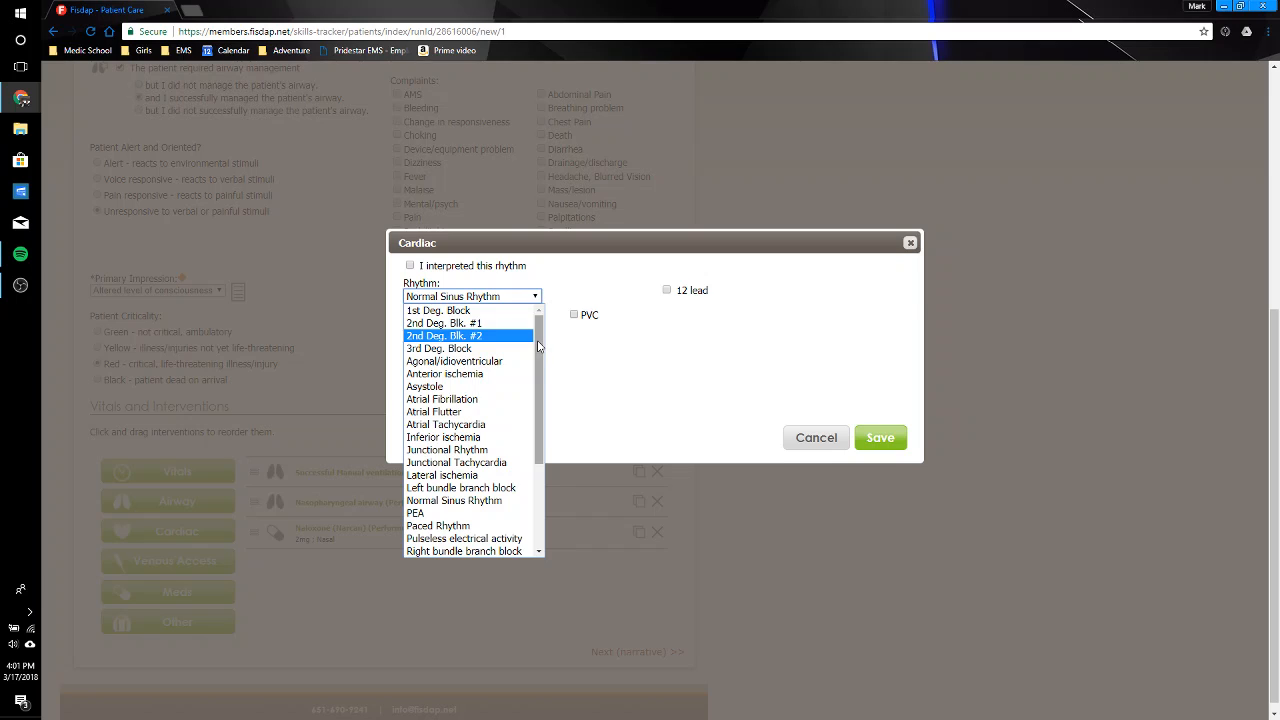
drag(543, 347, 542, 400)
scroll(530, 390, up, 3)
drag(543, 376, 545, 460)
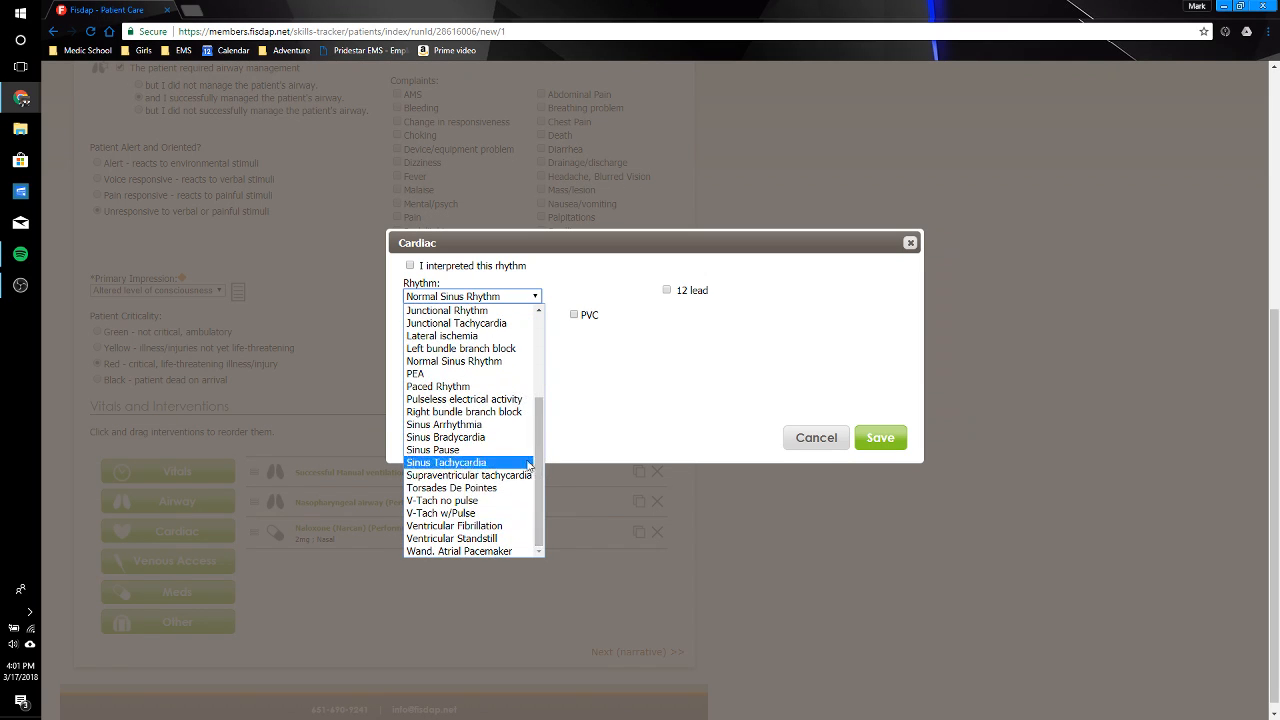
click(504, 462)
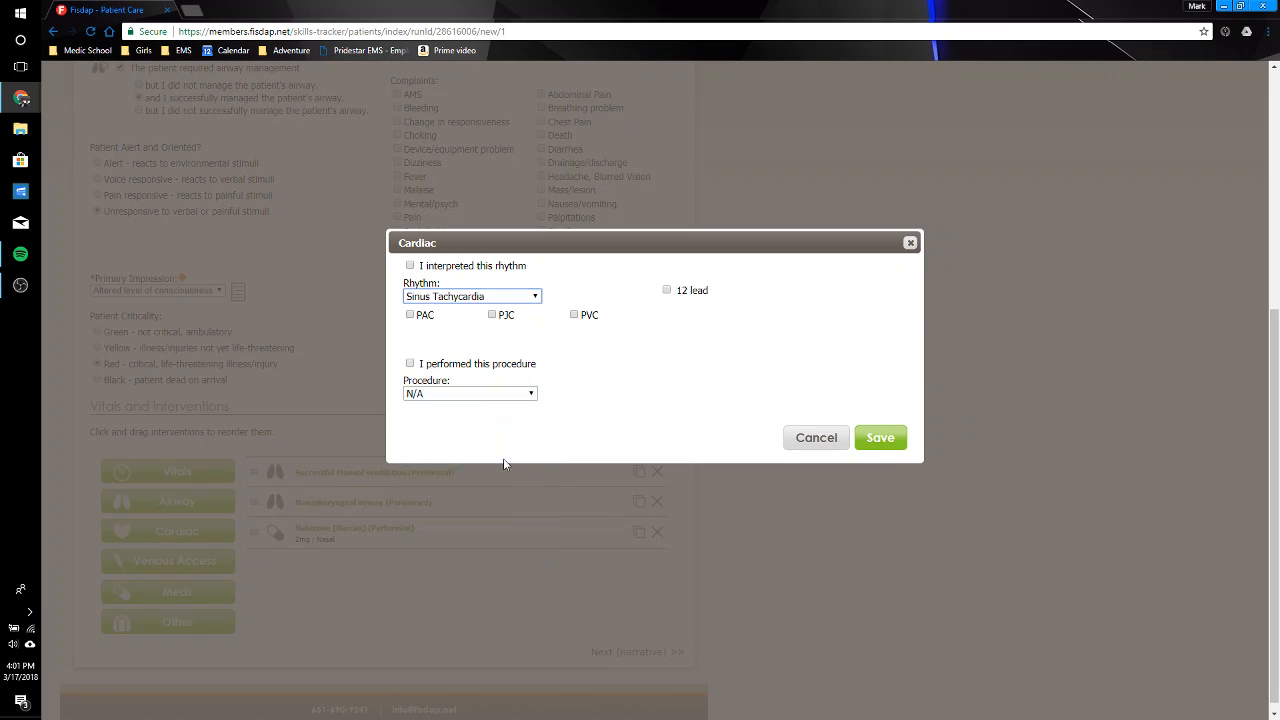
click(425, 267)
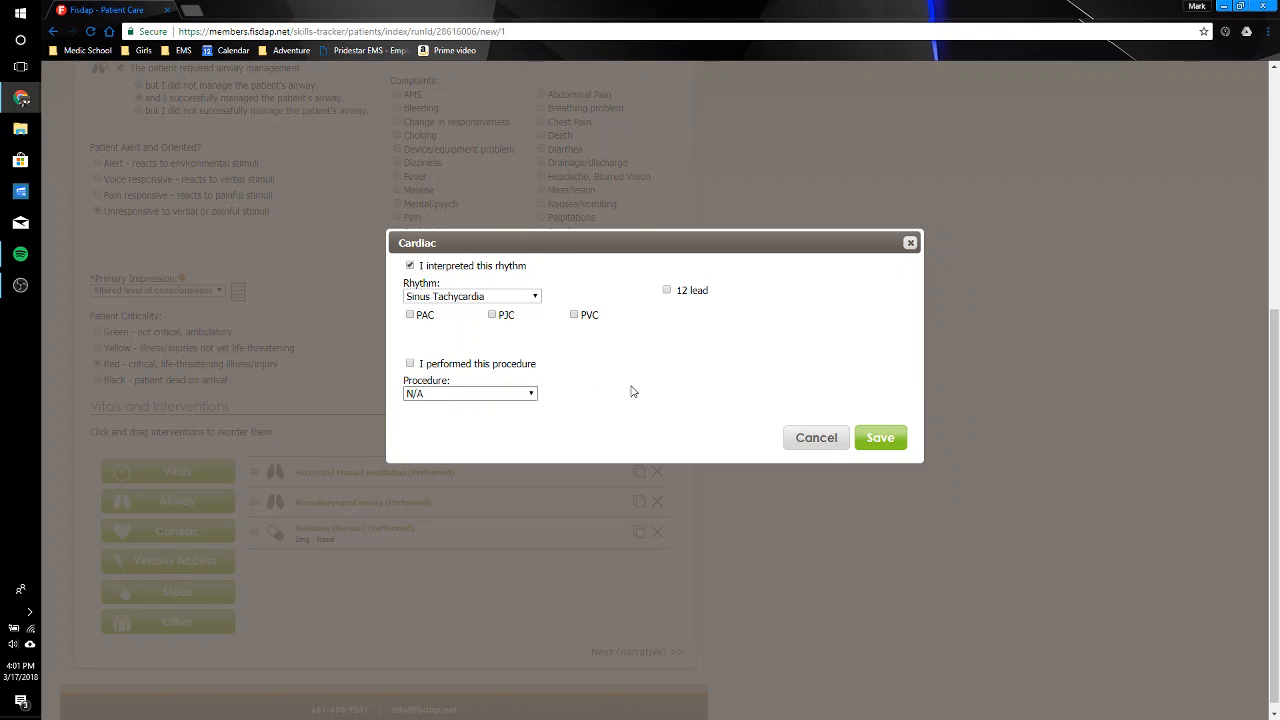
click(892, 442)
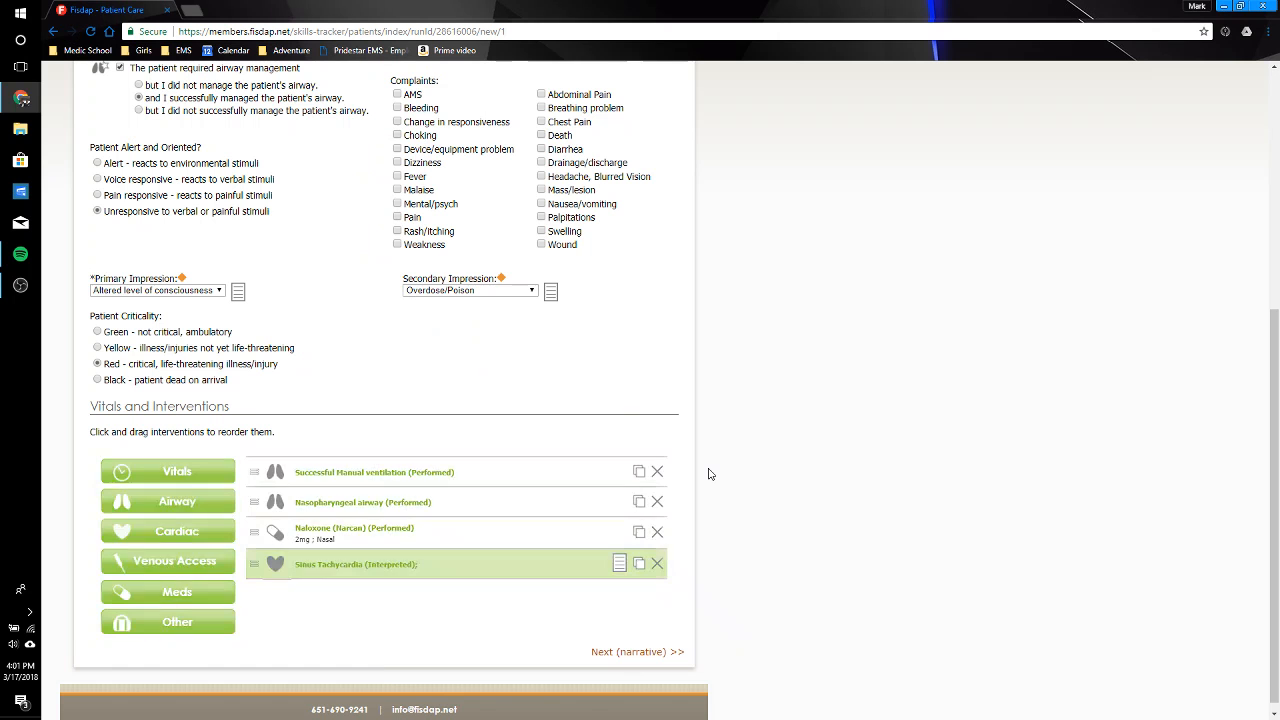
Step: Add and save a performed, successful IV venous access entry: right Fore Arm, size 20, 1 attempt, with Normal Saline fluid
click(180, 562)
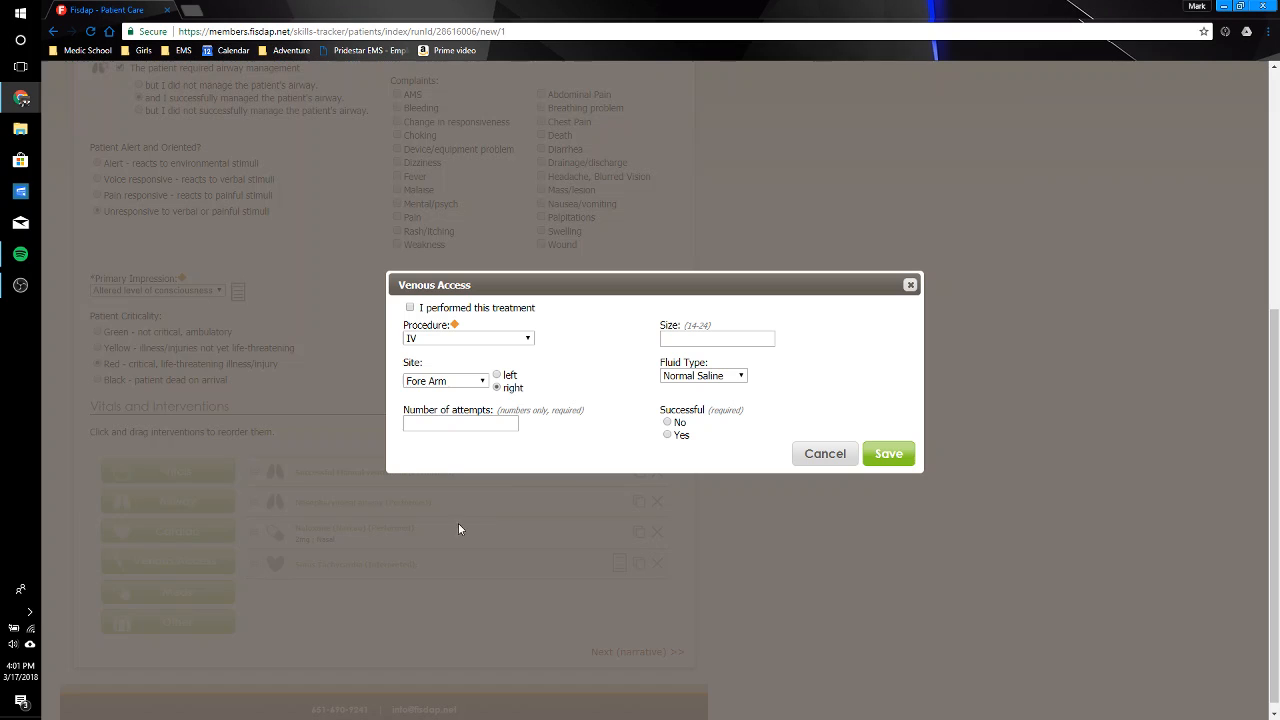
click(436, 308)
click(459, 340)
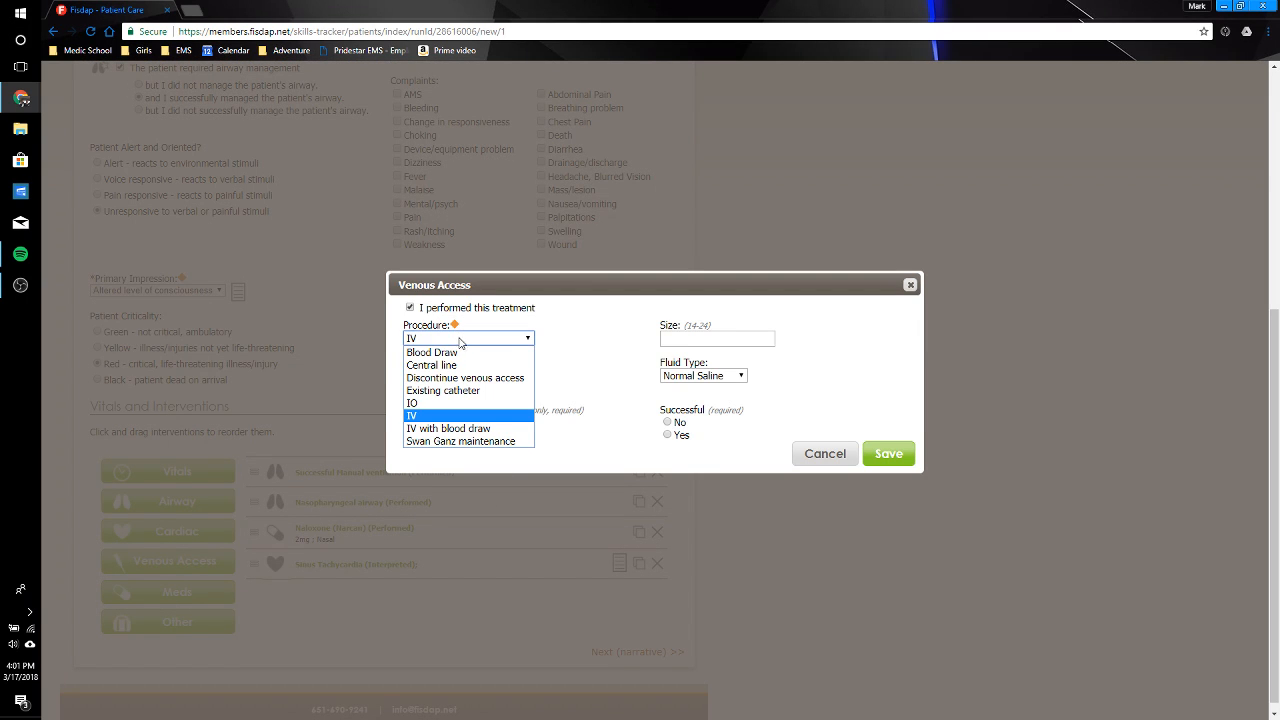
click(466, 415)
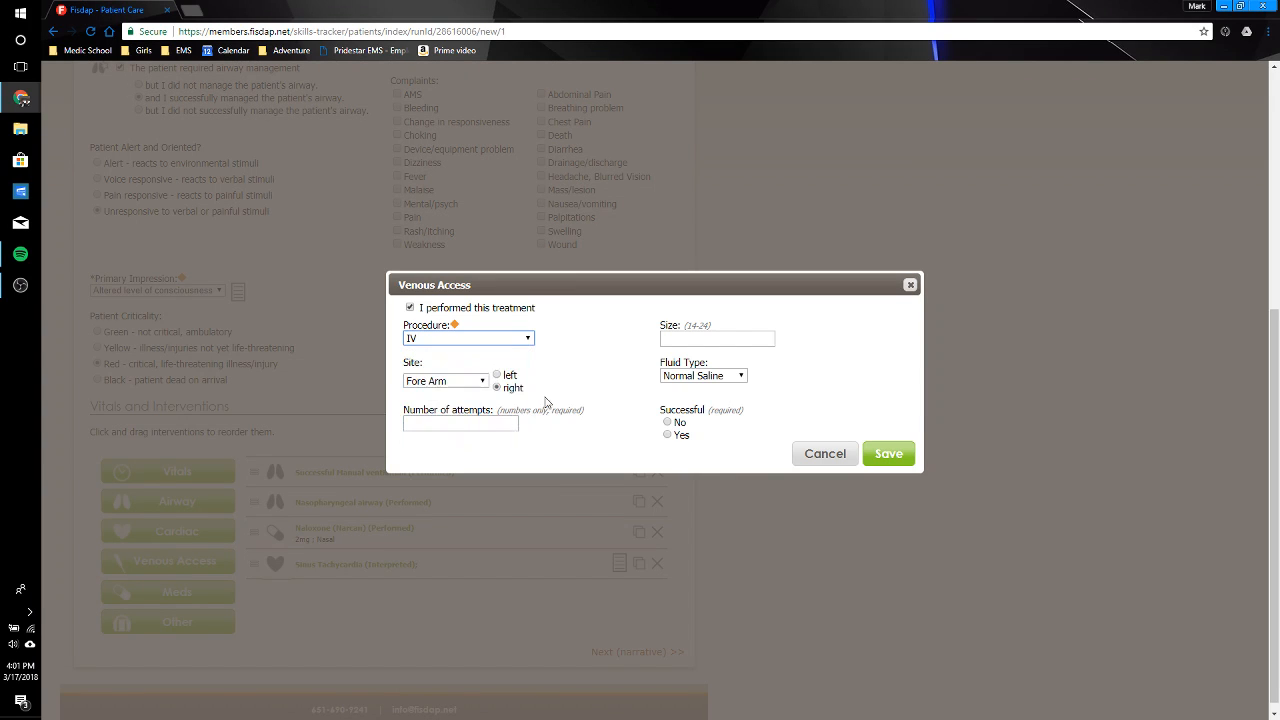
click(497, 387)
click(474, 428)
text(1)
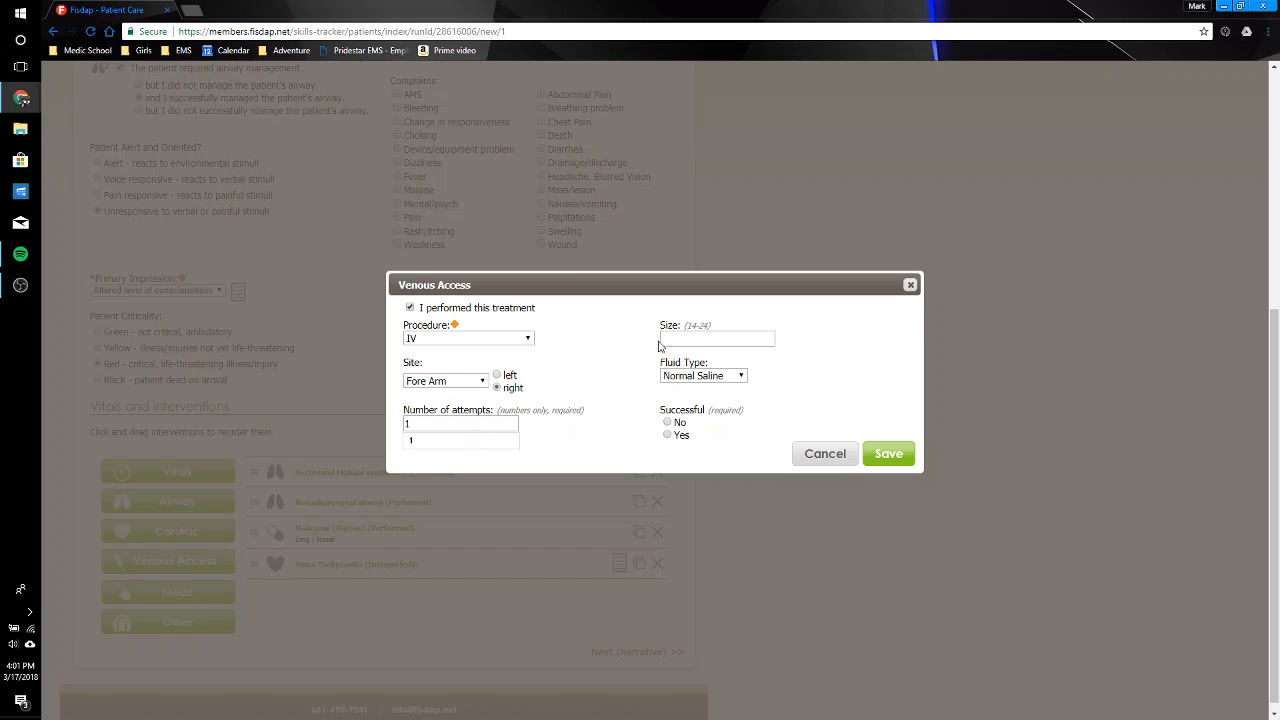
click(694, 341)
text(20)
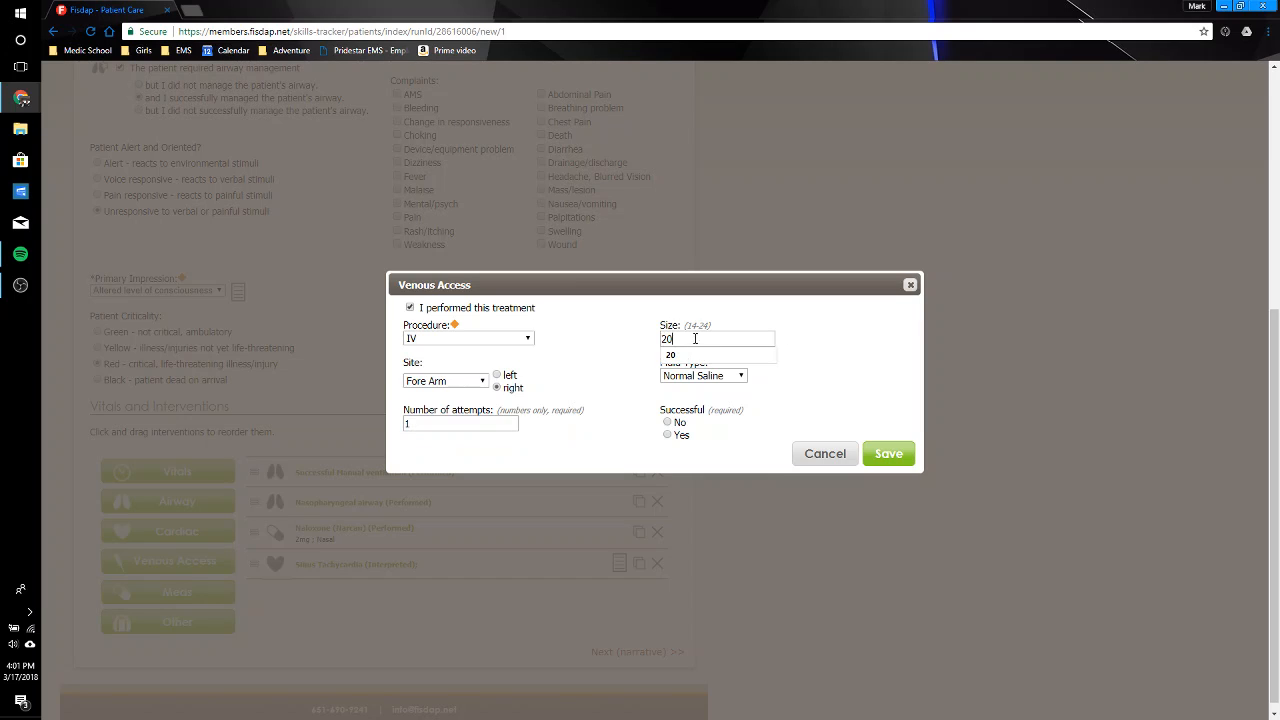
key(Tab)
click(889, 453)
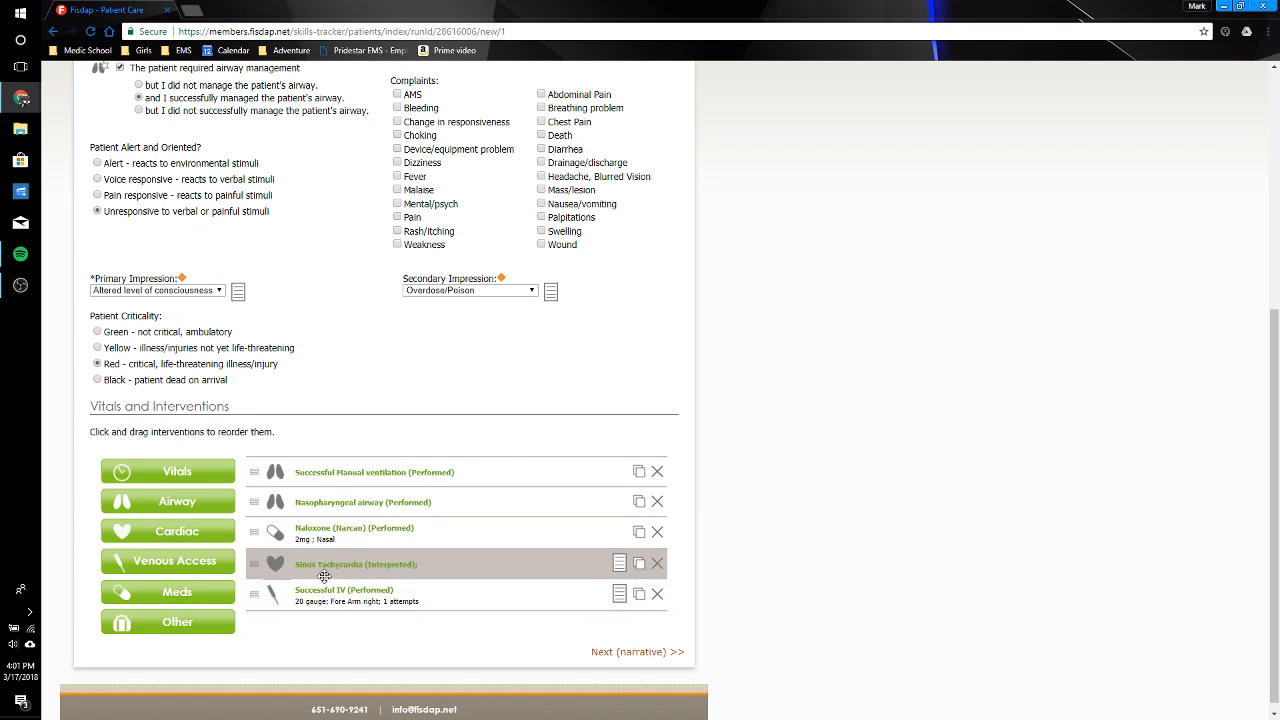
Step: Add a performed intervention under other interventions with Ice Pack (cooling) as the procedure, and save it
click(180, 622)
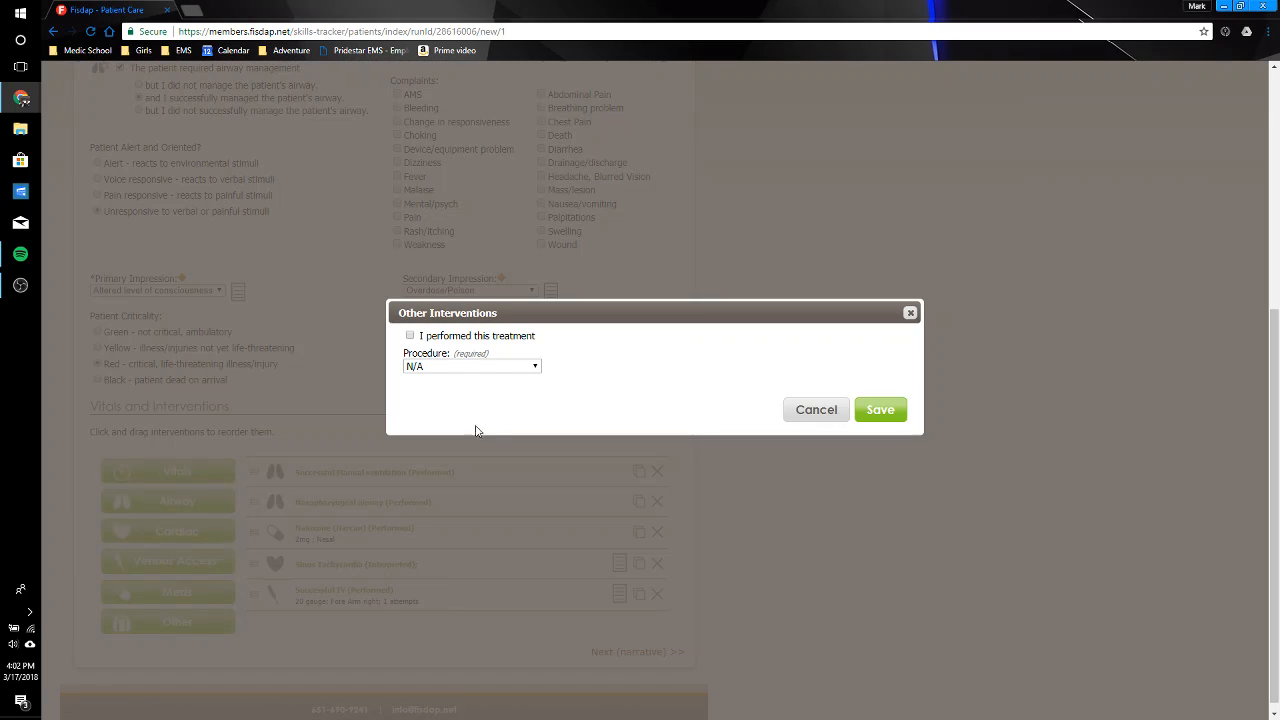
click(501, 367)
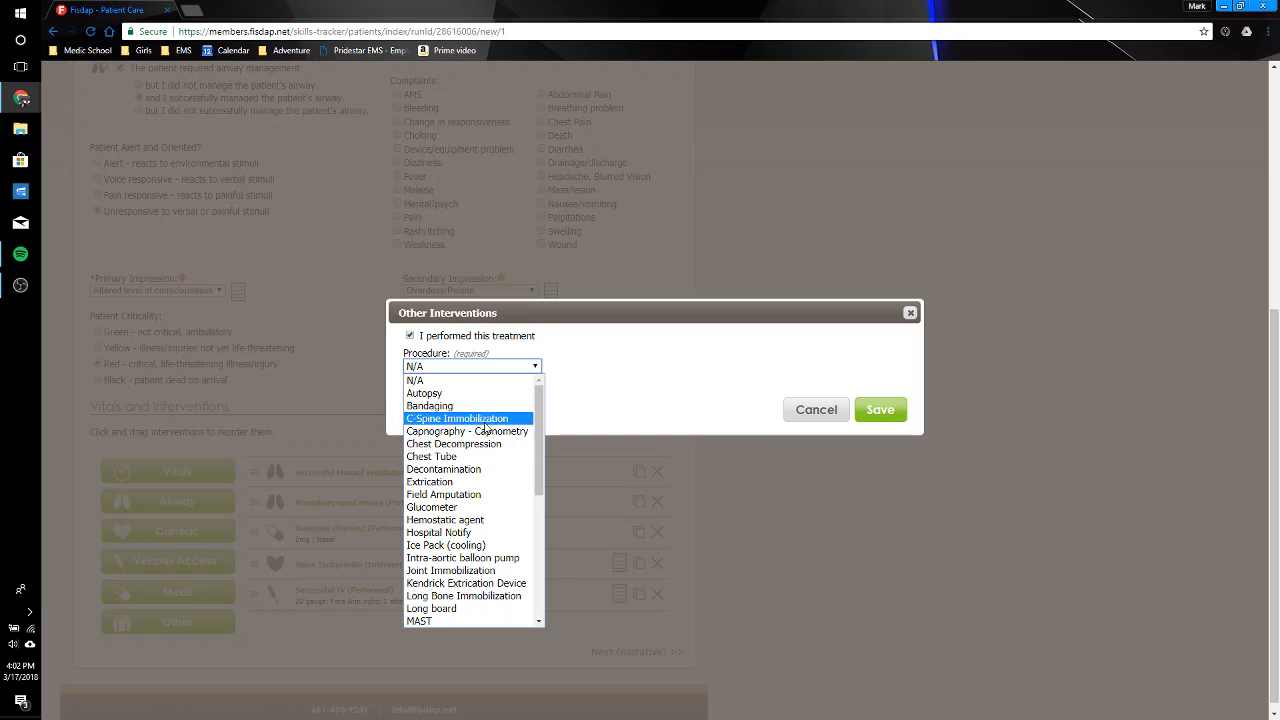
click(474, 546)
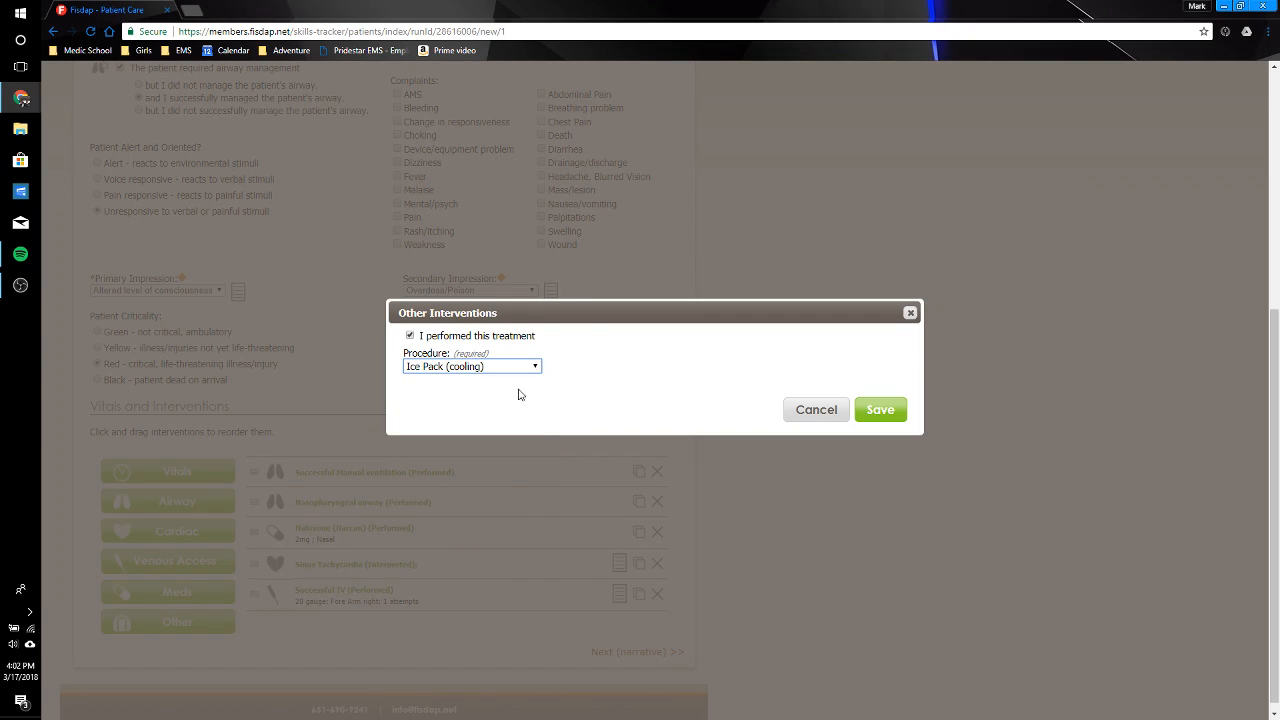
click(879, 409)
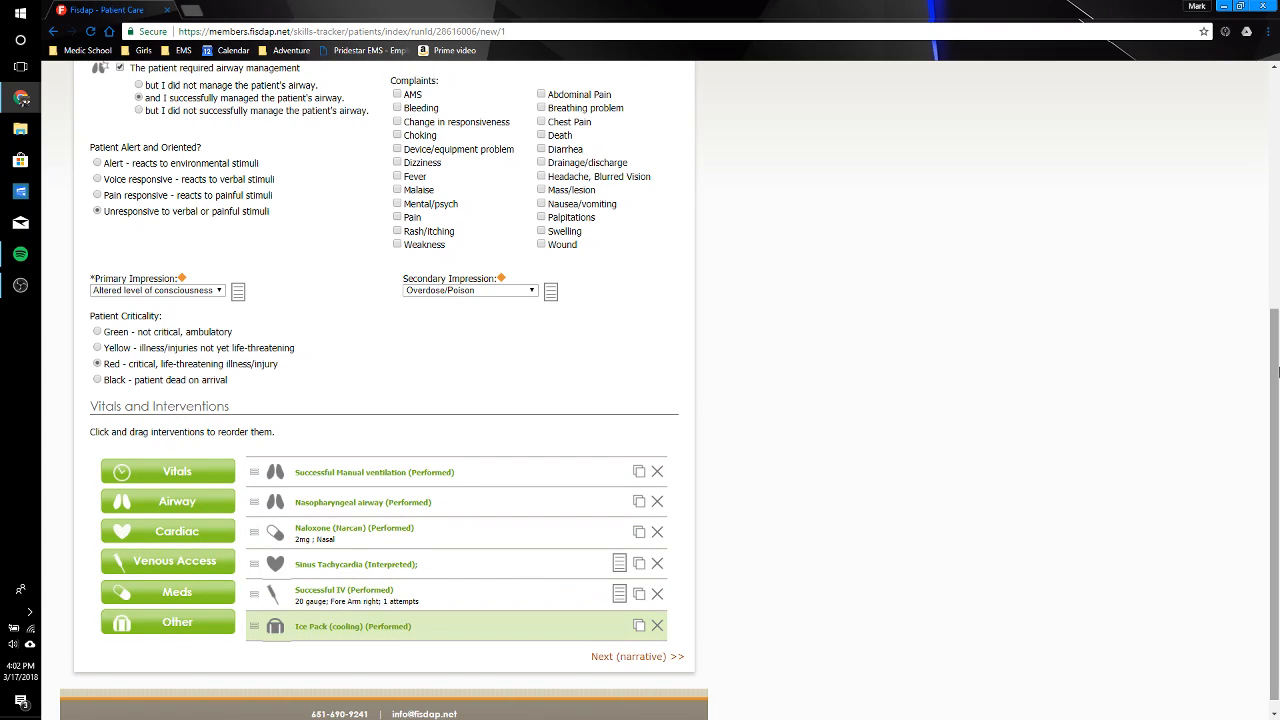
Step: Add a performed medication entry for Normal Saline with a dose of 1000ml and the IV Bolus route, and save it
drag(1275, 373, 1276, 419)
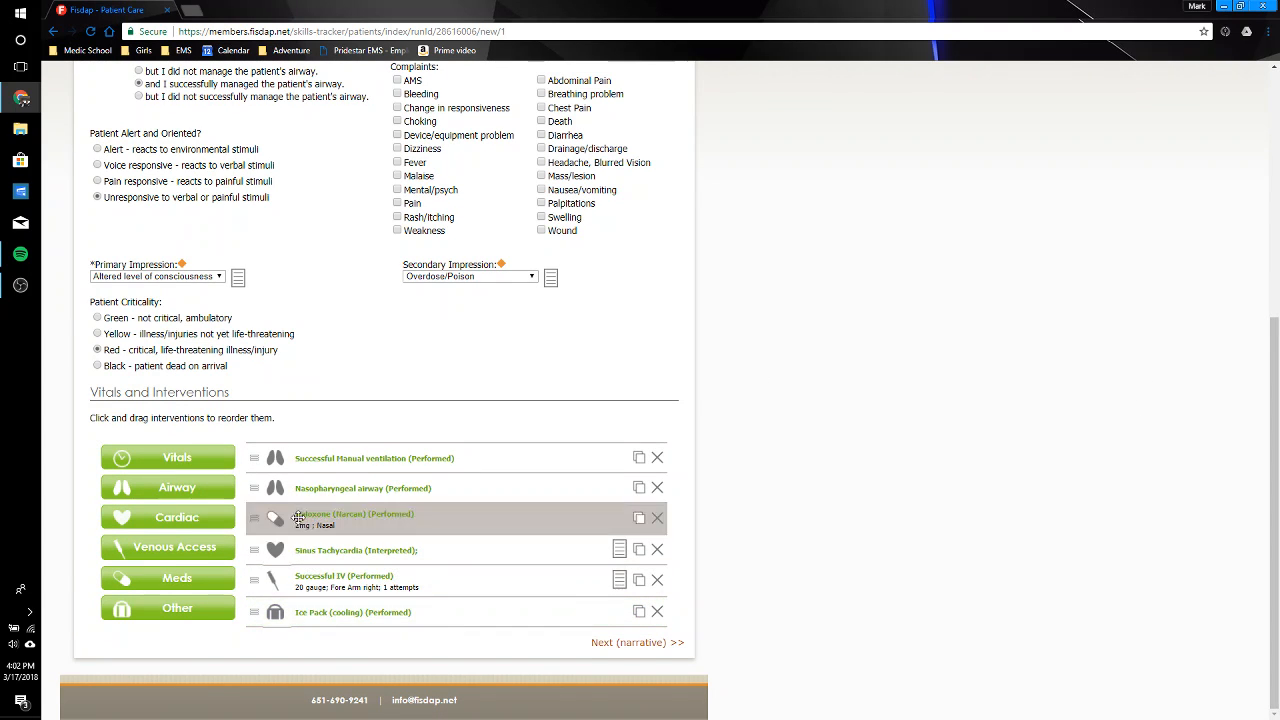
click(172, 578)
click(411, 340)
click(480, 373)
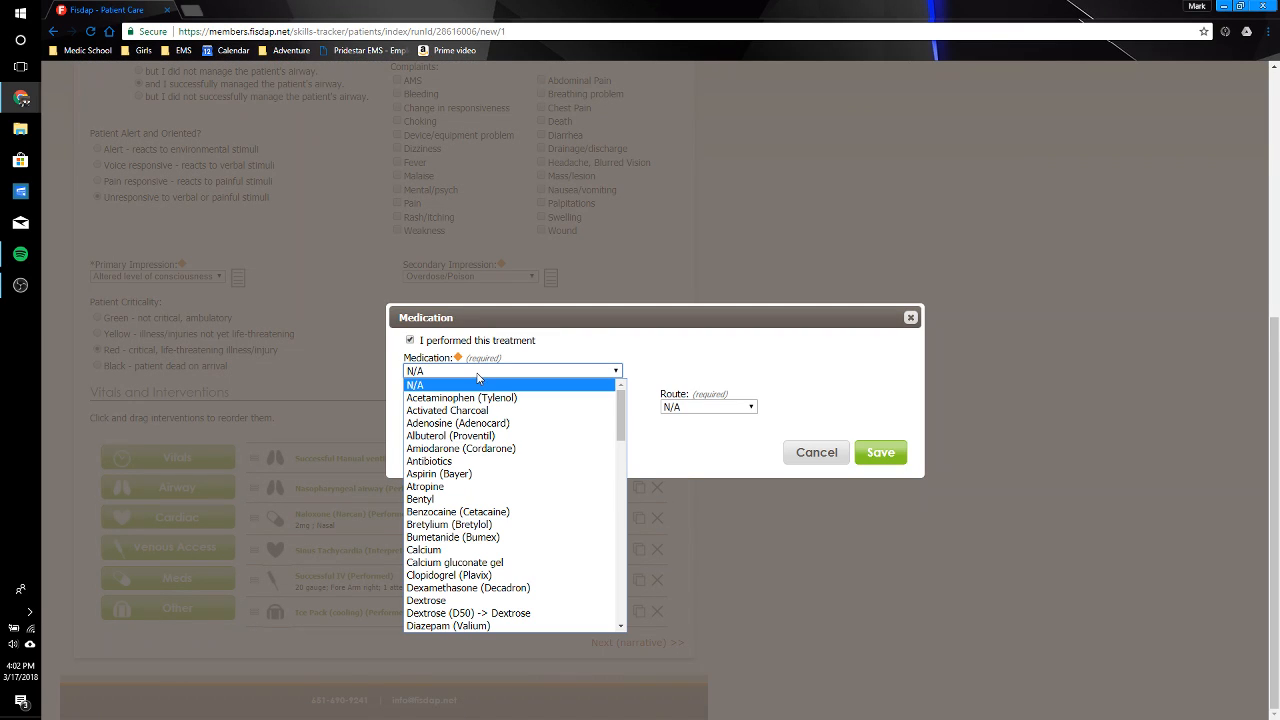
drag(620, 416, 631, 491)
drag(630, 506, 636, 549)
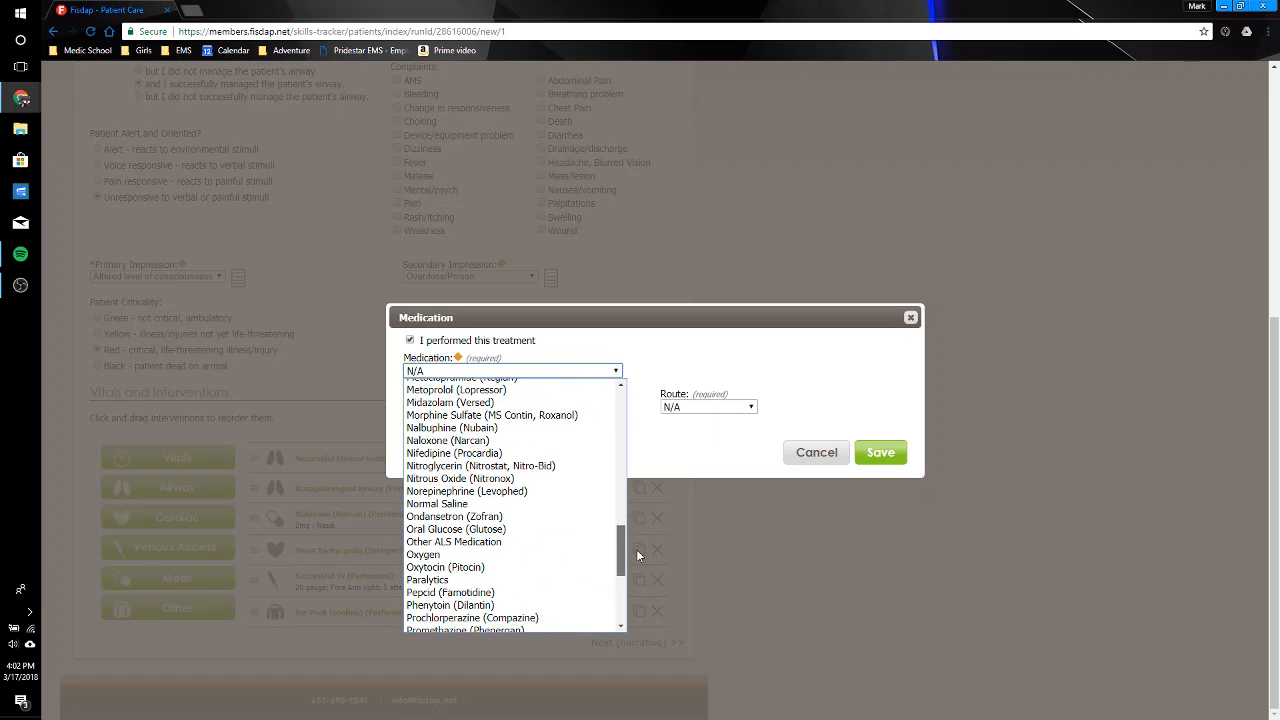
click(603, 503)
click(427, 410)
text(1)
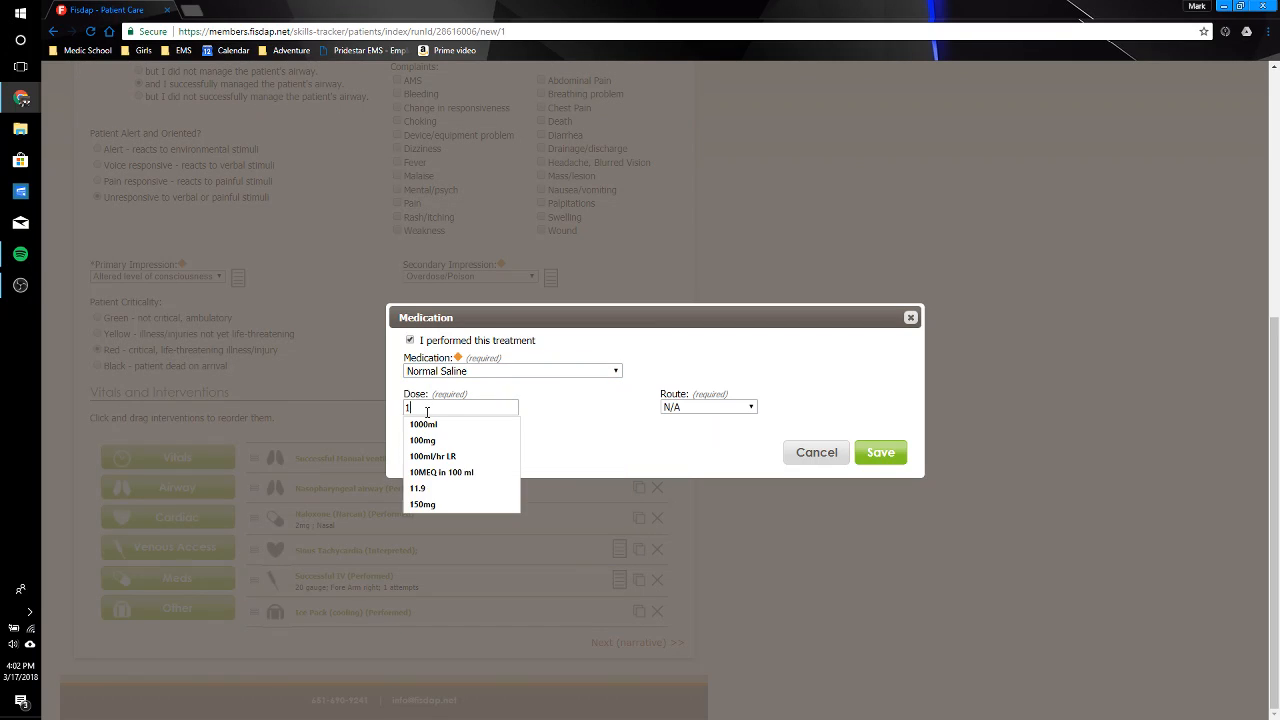
text(000ml)
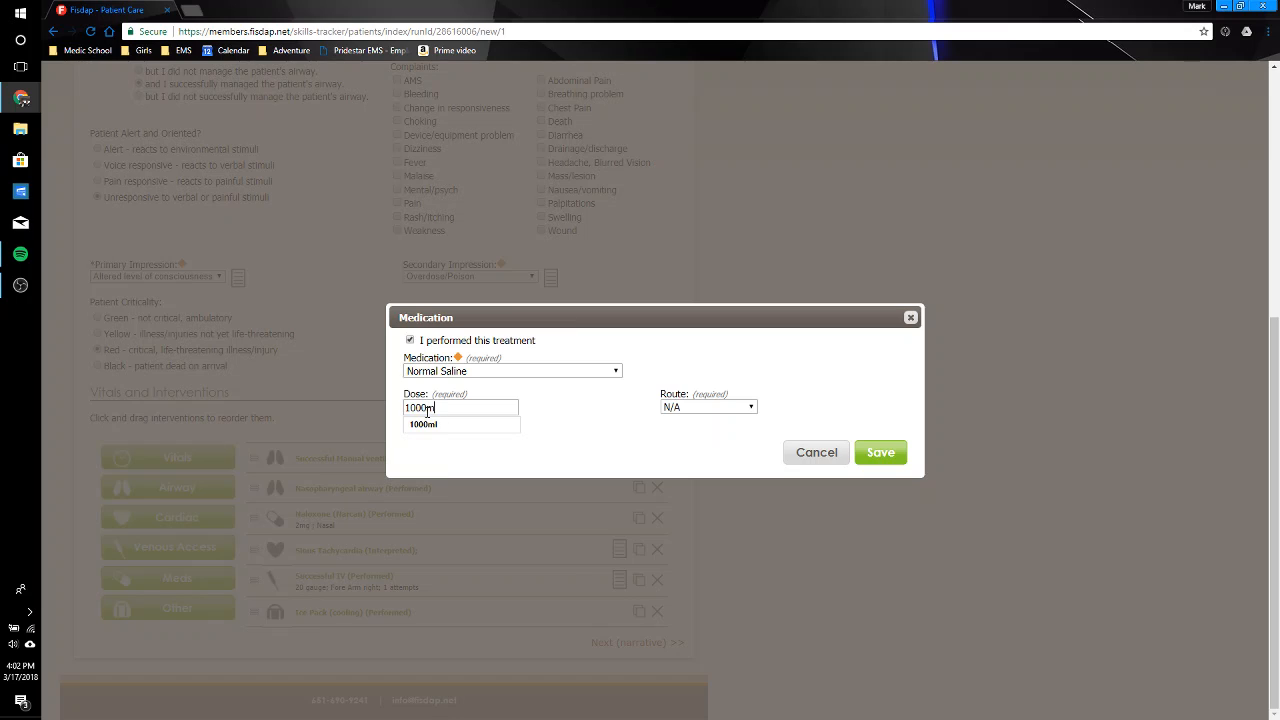
click(491, 425)
click(663, 408)
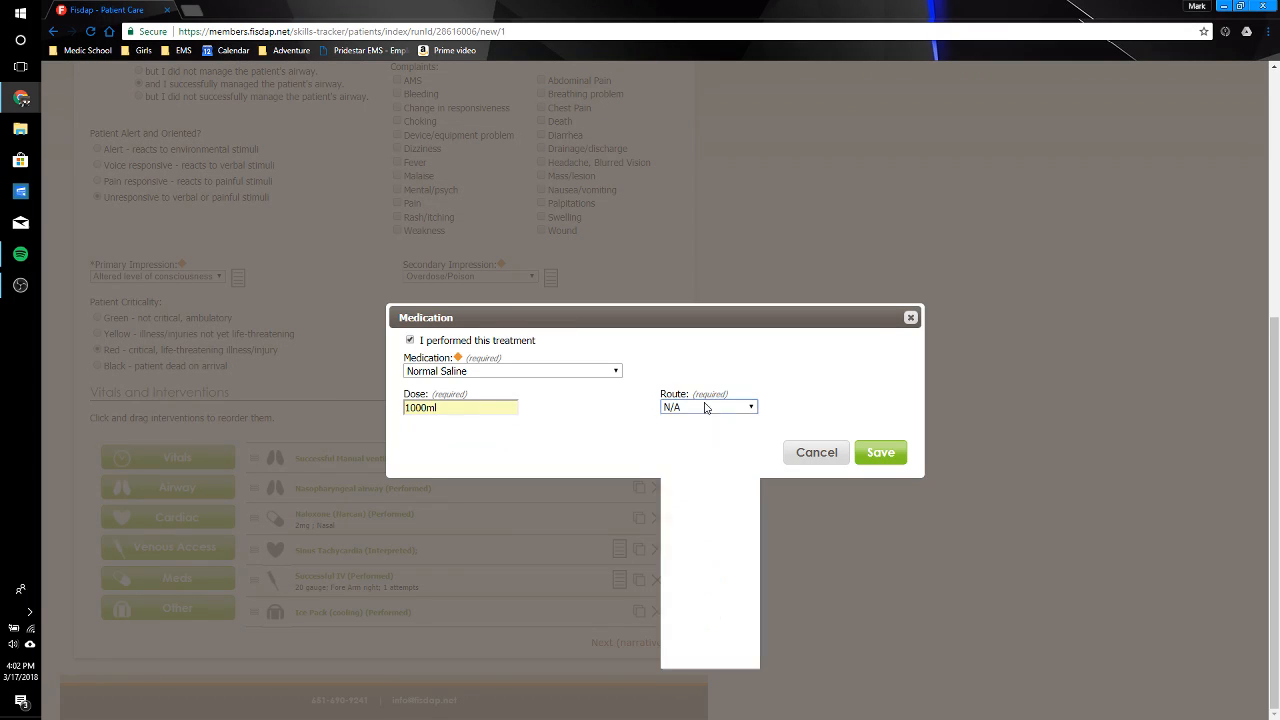
click(724, 472)
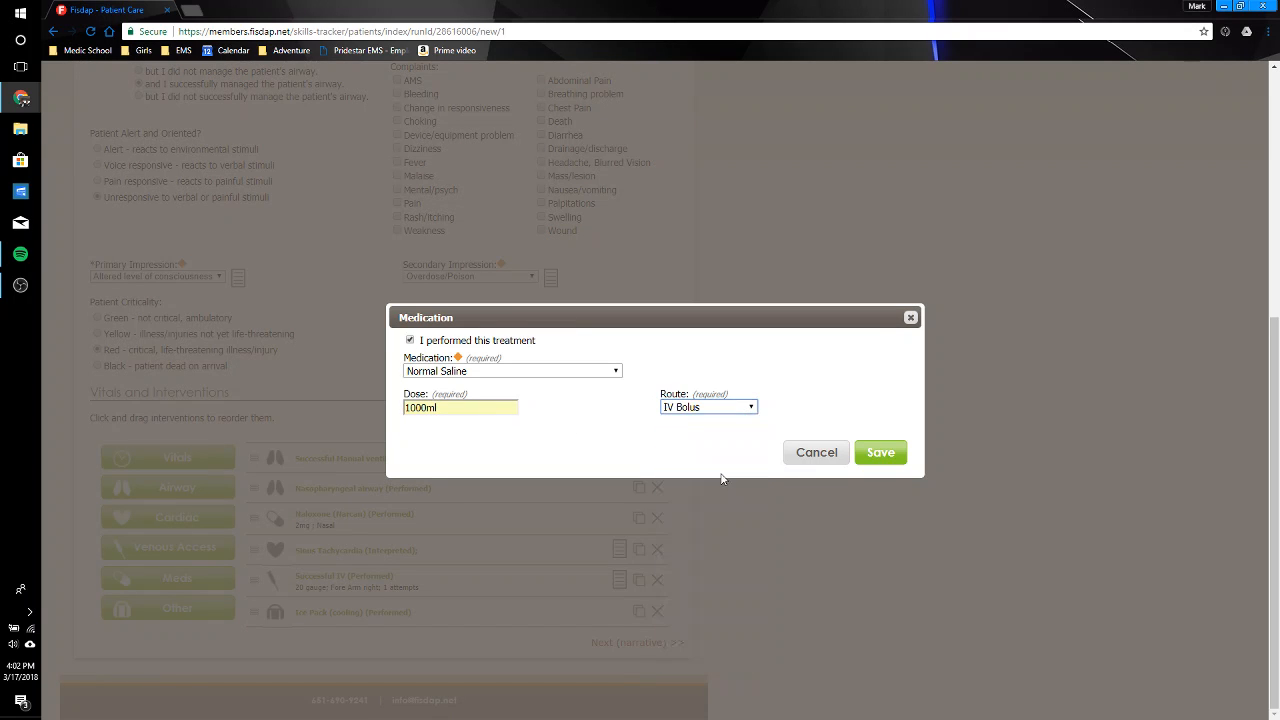
click(893, 452)
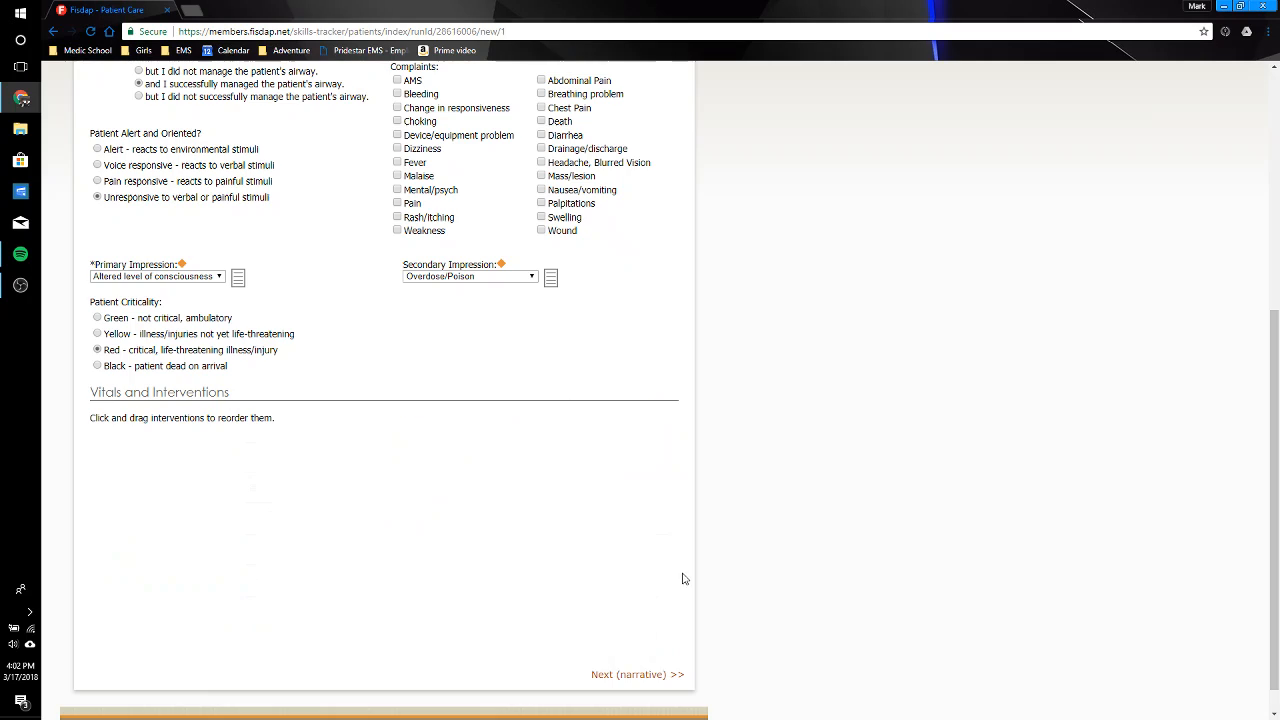
Step: Mark Breathing problem, AMS and Mental/psych as the patient's complaints in the assessment
scroll(1205, 445, down, 1)
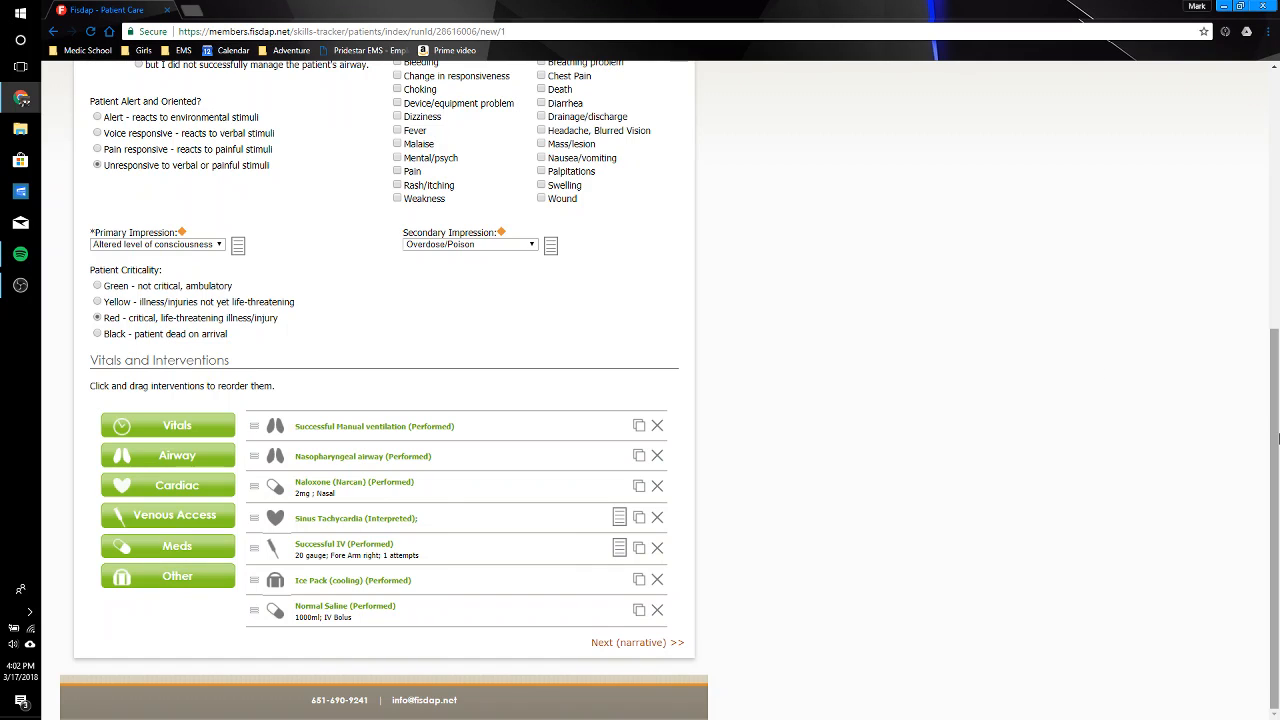
drag(1274, 439, 1273, 333)
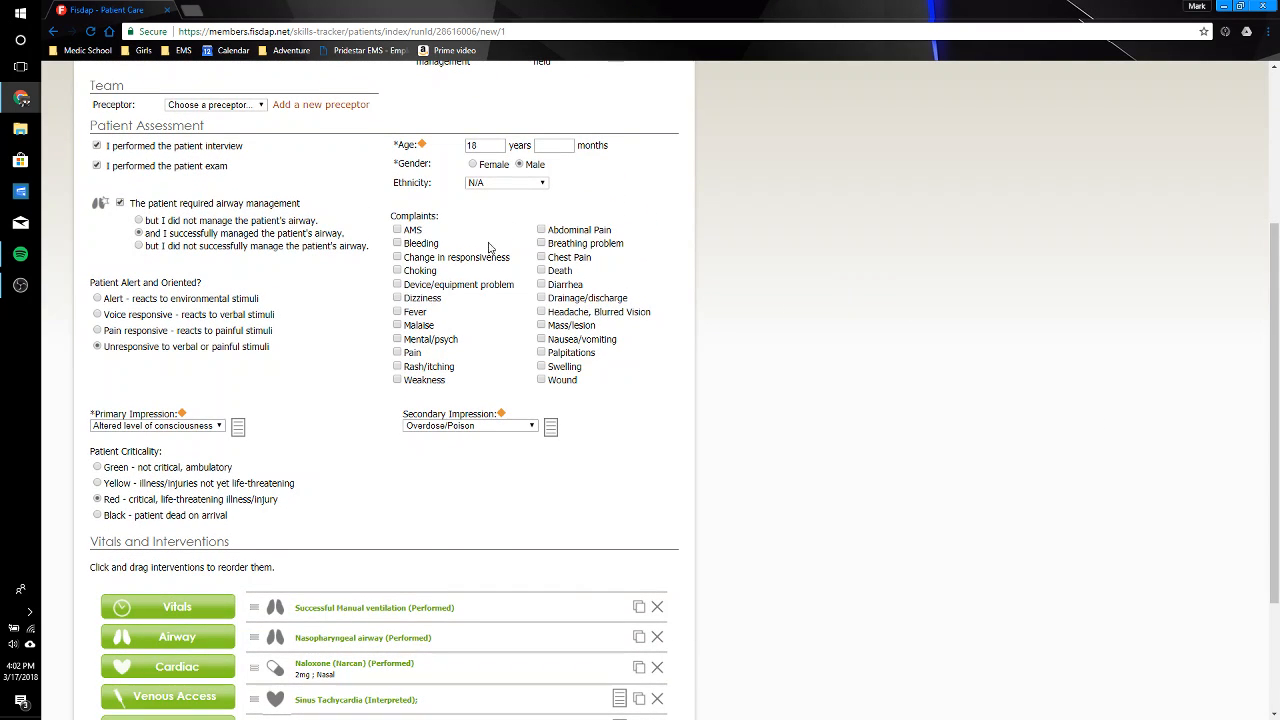
click(545, 245)
click(397, 230)
click(397, 340)
Step: Continue to the narrative and insert "Pt brought in by EMS to T1" plus filler text above the patient info, separated by blank lines
scroll(1277, 390, down, 2)
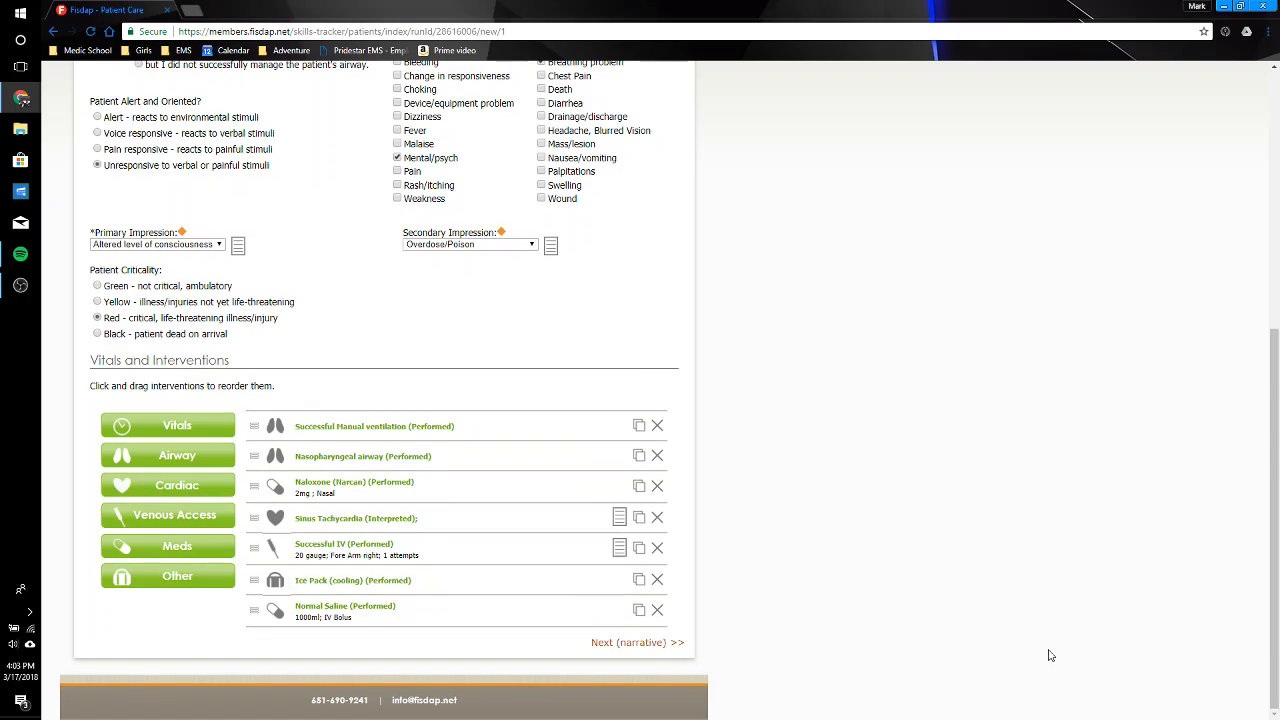
click(640, 643)
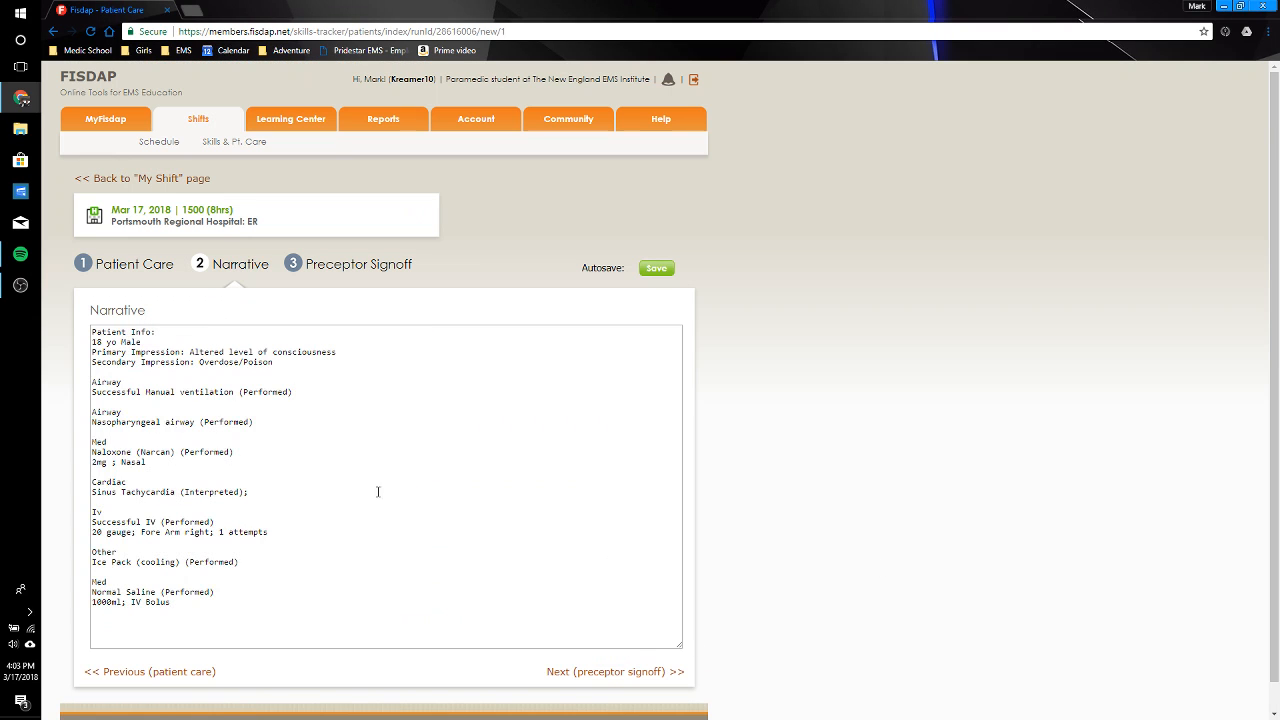
click(93, 333)
key(Return)
key(Return)
key(Return)
key(Return)
key(Return)
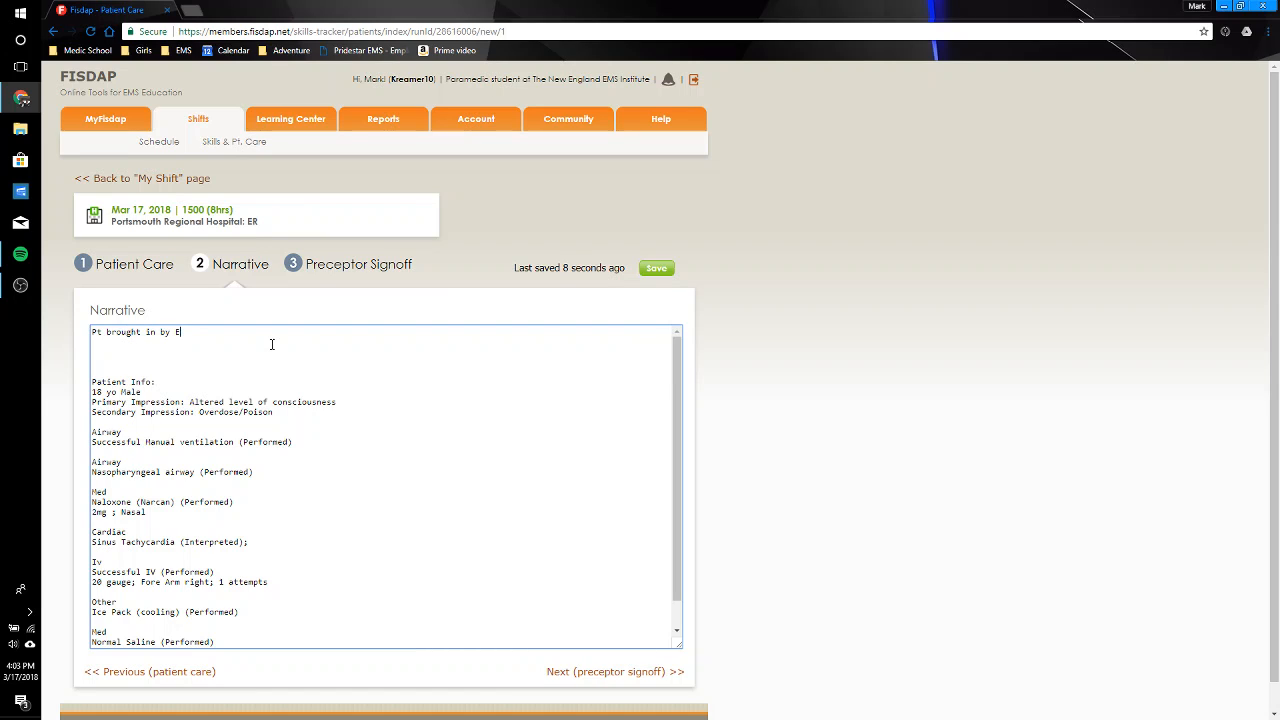
text(to TJ as;dlkfja;sdlkfja;ldkfja;sdlkfjadff)
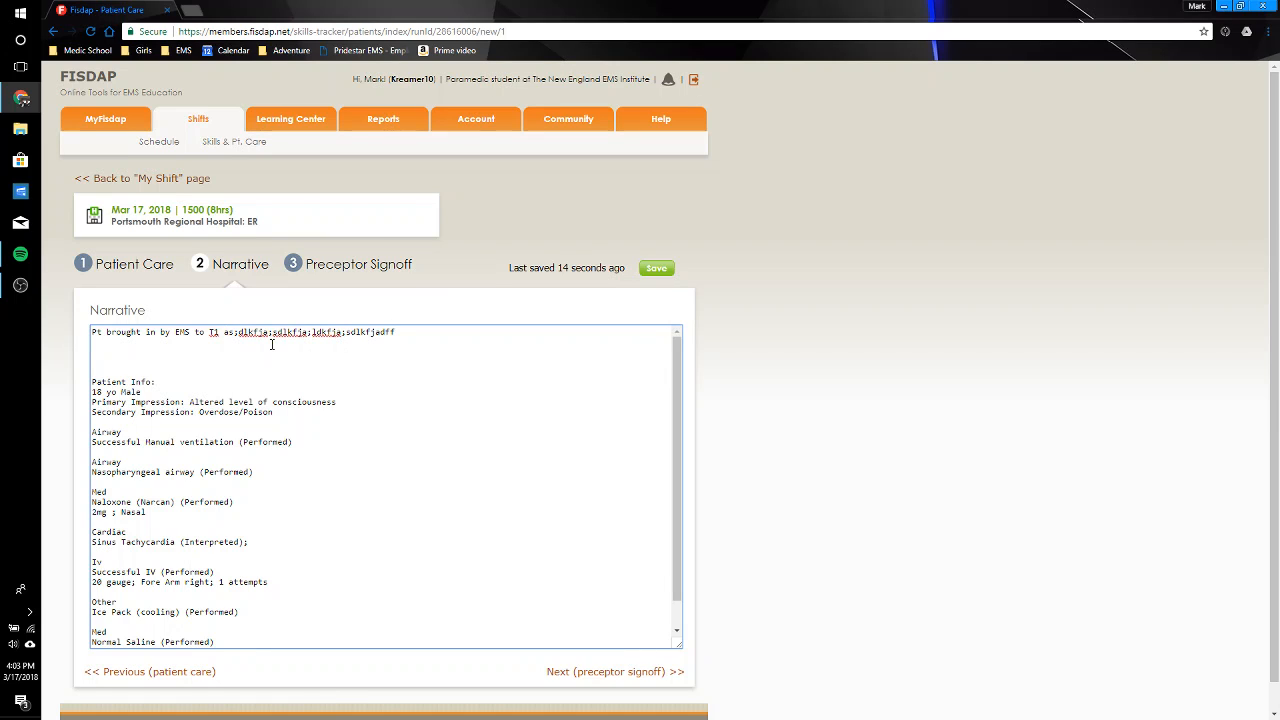
text(jedff)
Step: Continue to the preceptor signoff and give student ratings of 2, except N/A for Field Impression TX Plan and Team Leadership
click(619, 672)
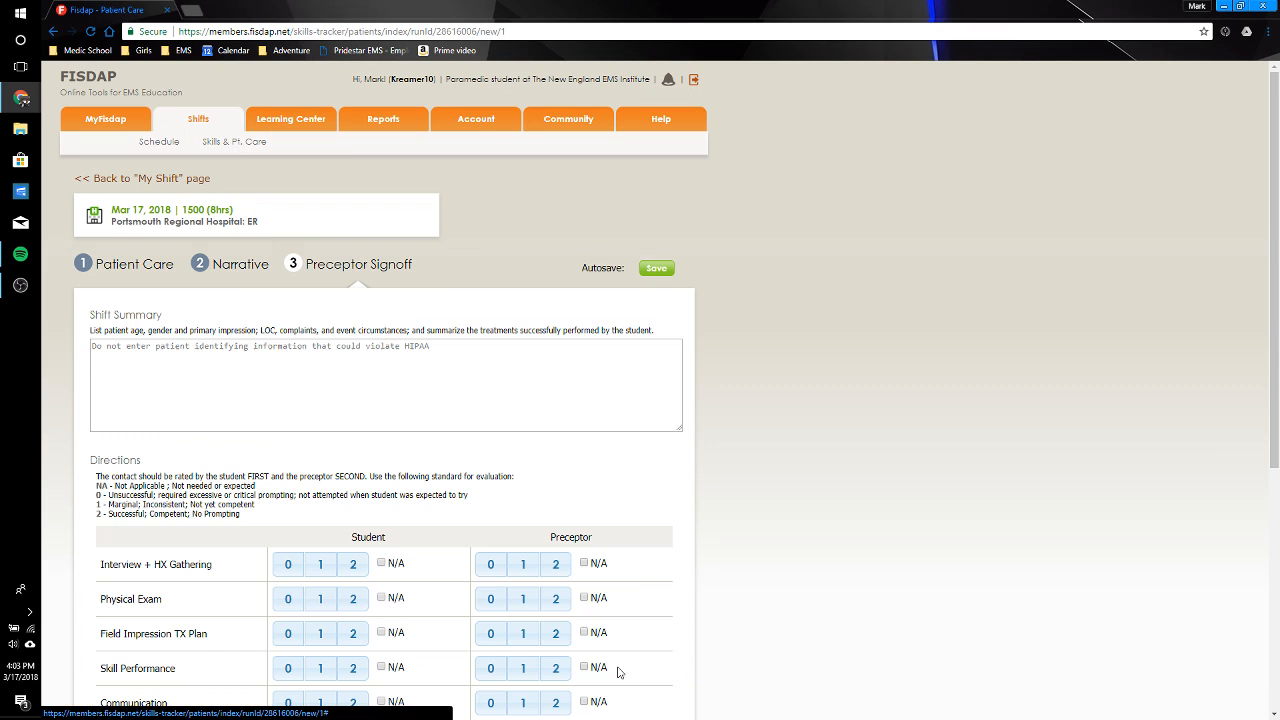
scroll(1206, 430, down, 3)
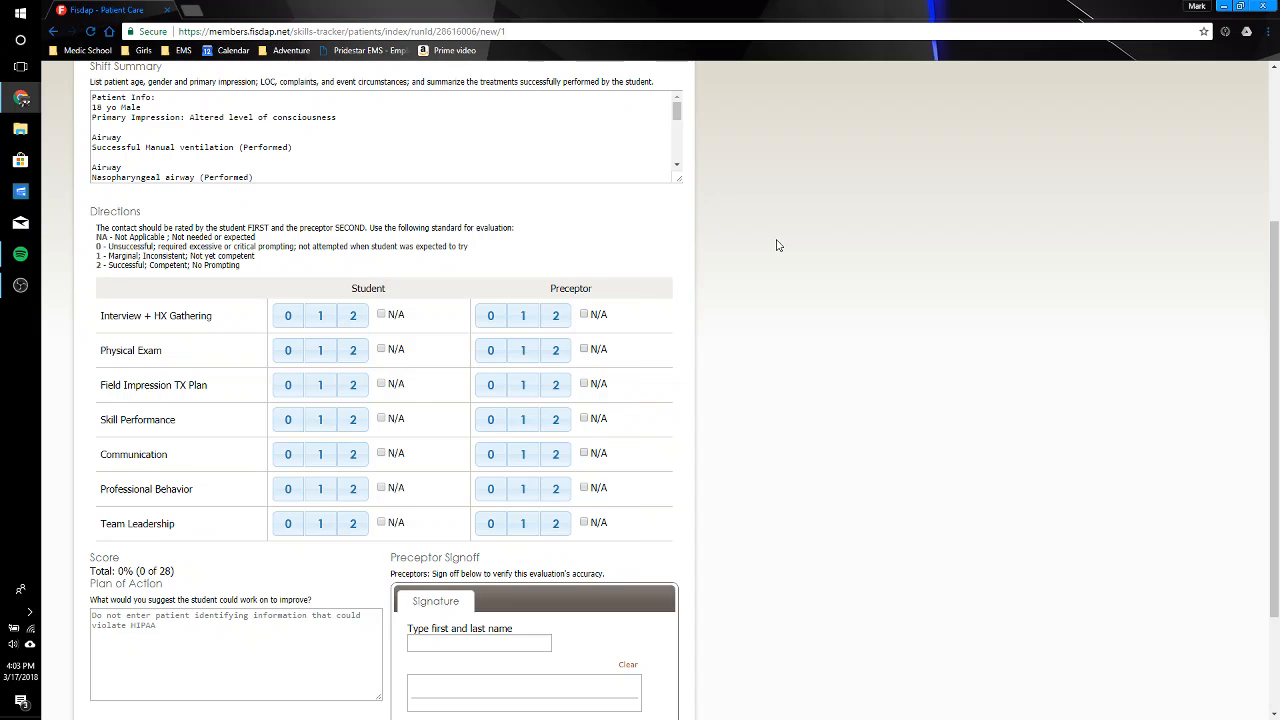
click(354, 318)
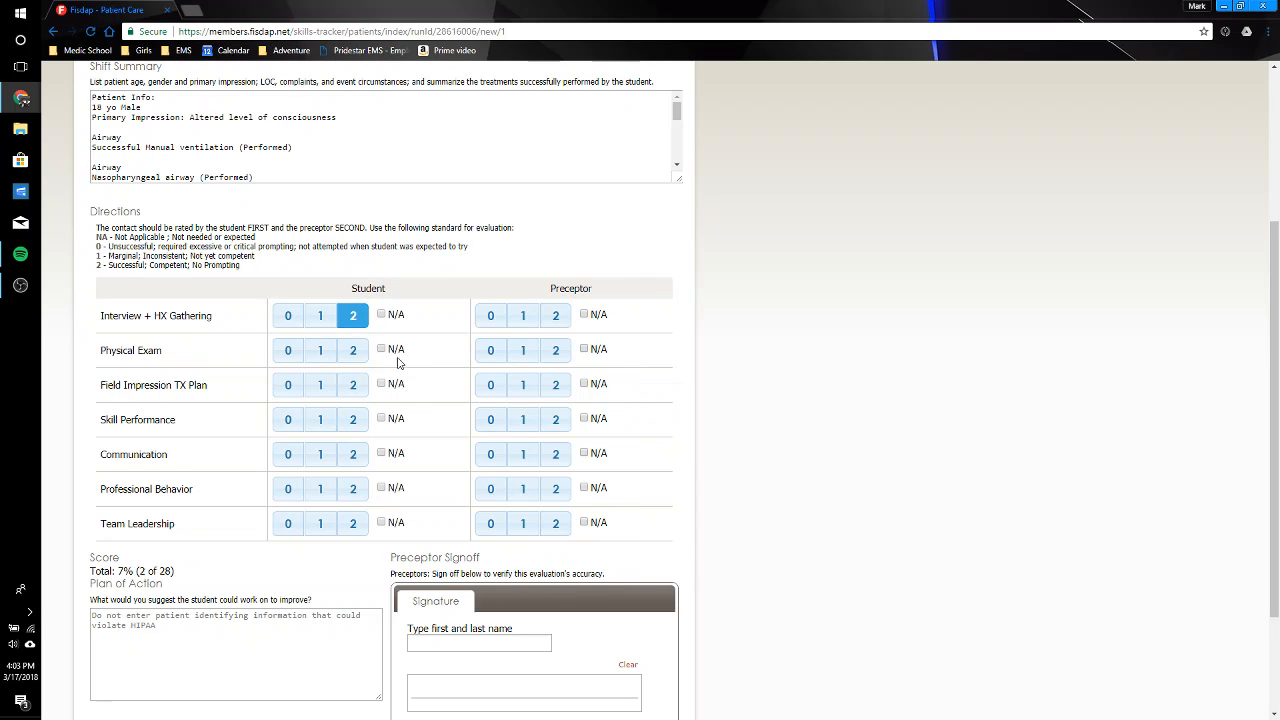
click(355, 356)
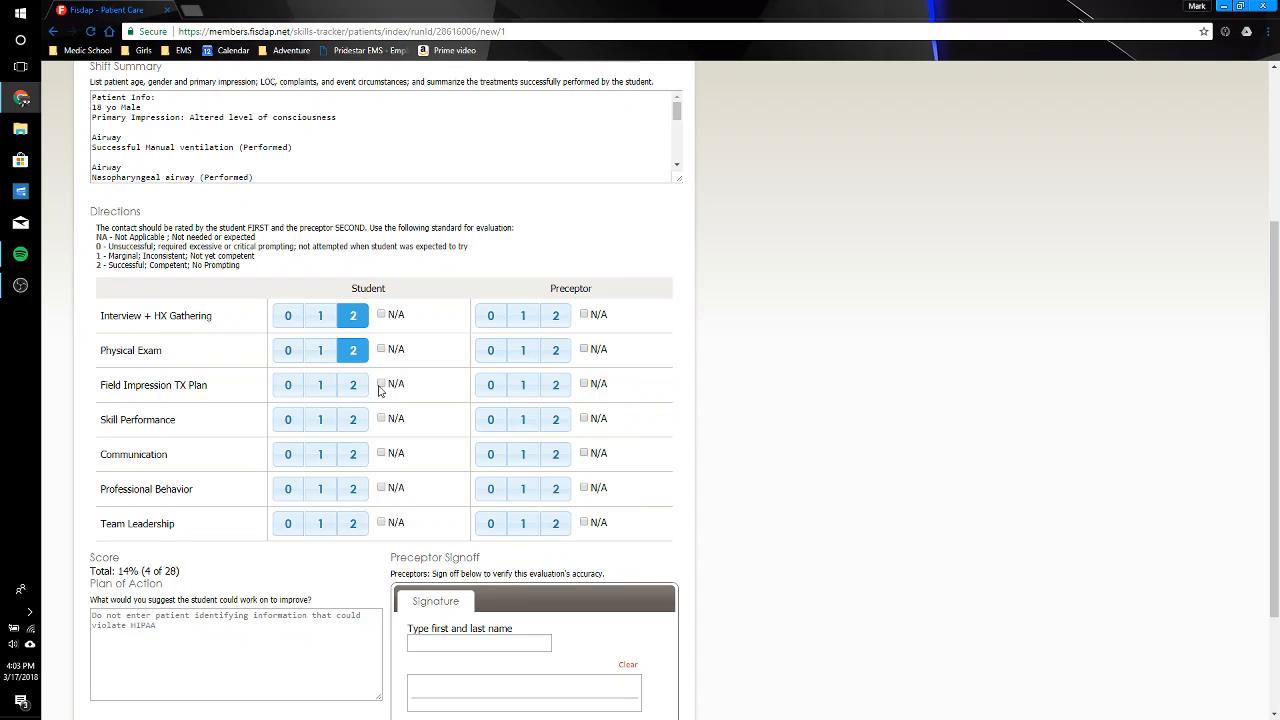
click(380, 385)
click(353, 423)
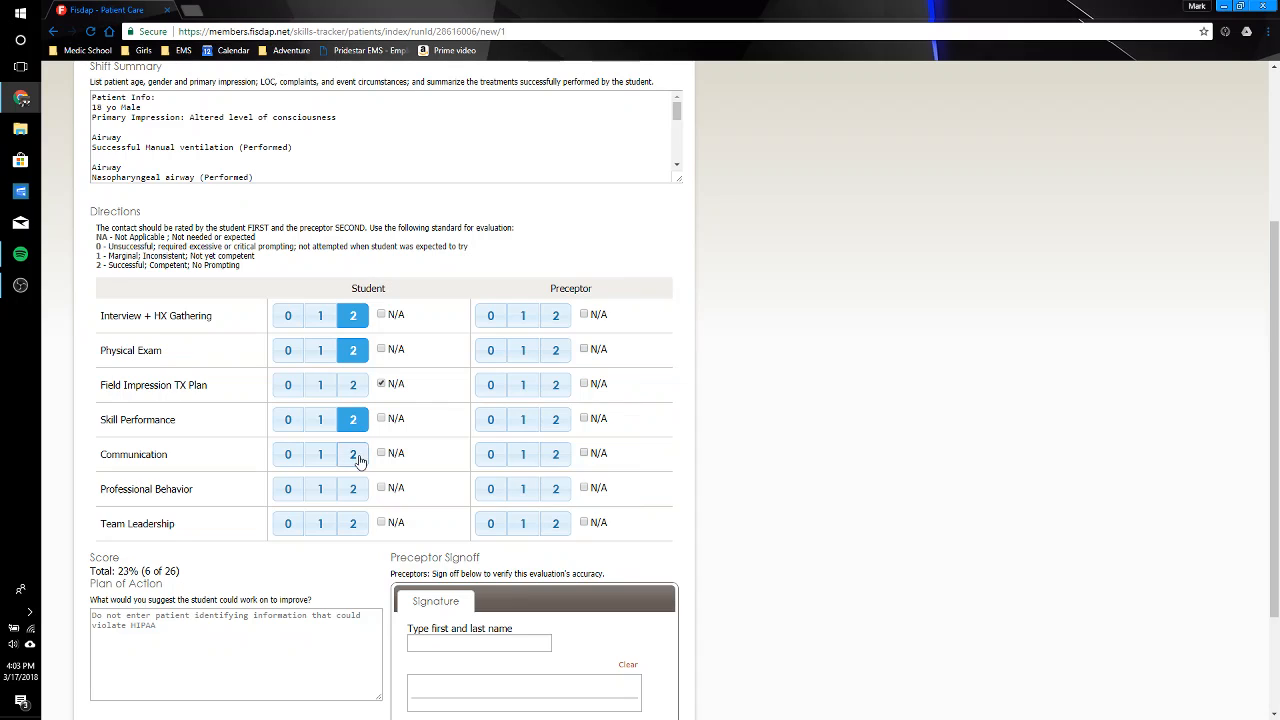
click(353, 457)
click(353, 490)
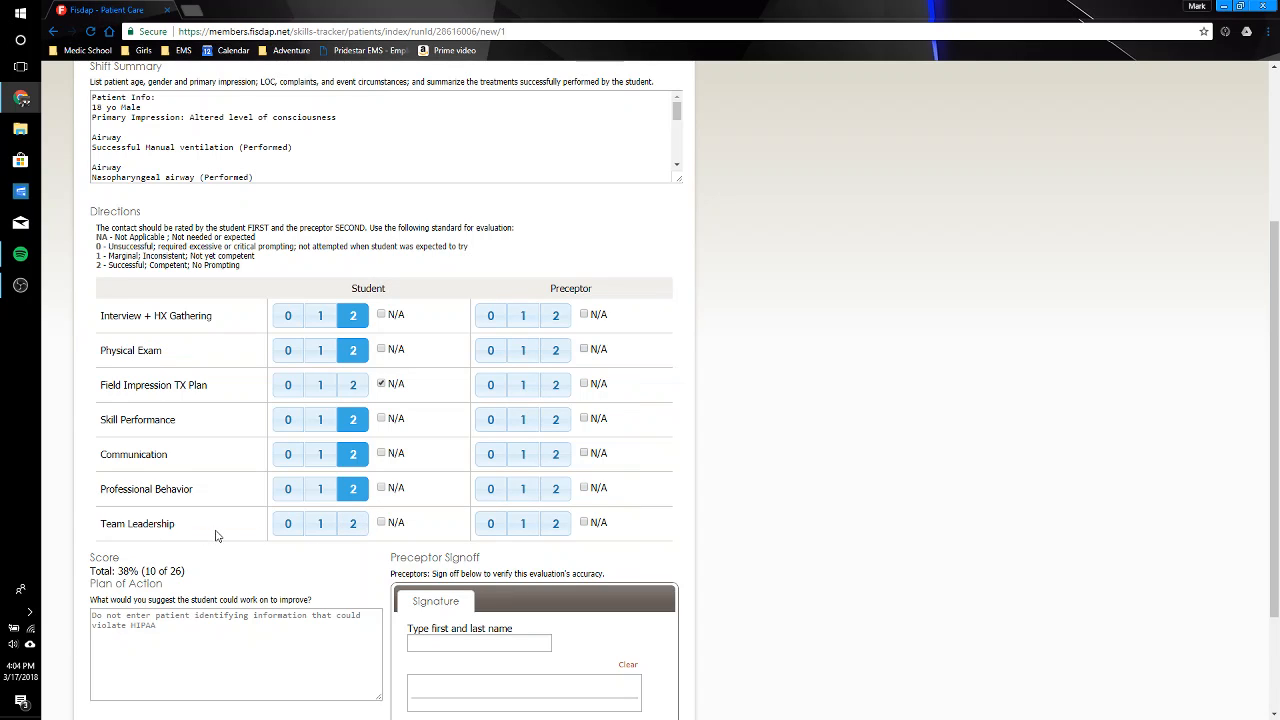
click(381, 522)
Step: Set the preceptor ratings to 2 for all categories except Field Impression TX Plan and Team Leadership, which get N/A
click(555, 316)
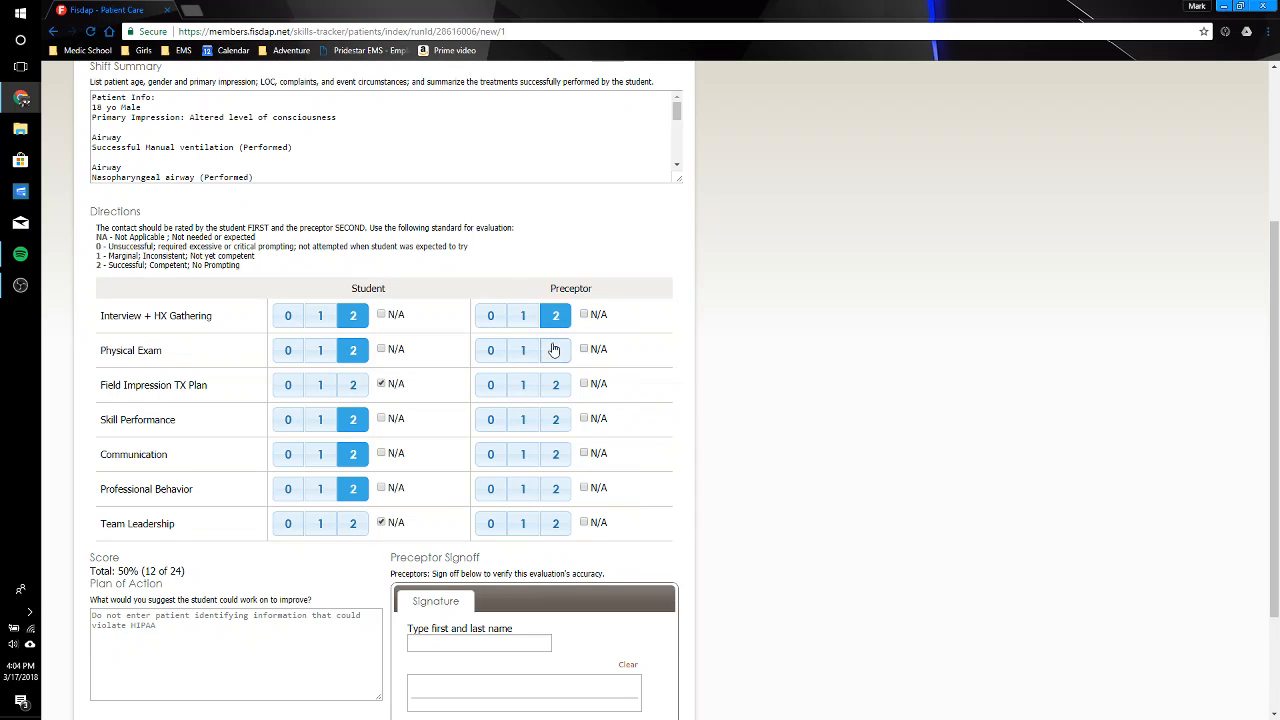
click(555, 350)
click(584, 383)
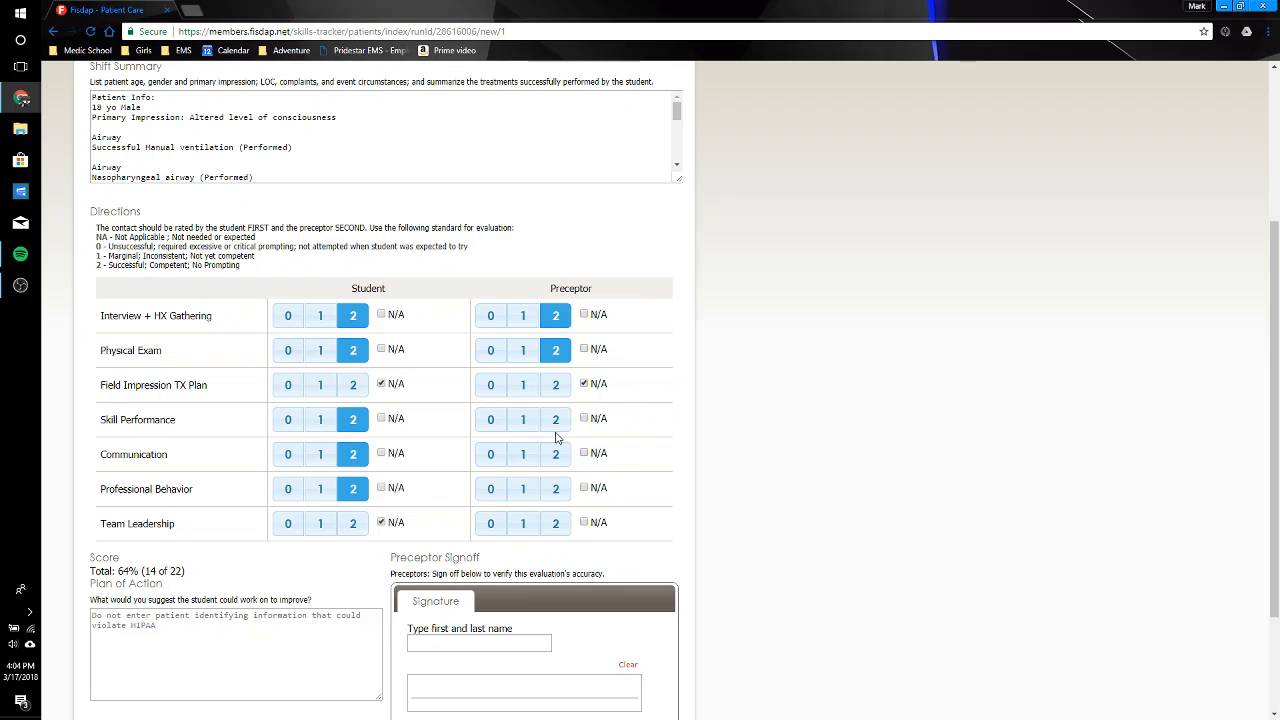
click(556, 419)
click(556, 455)
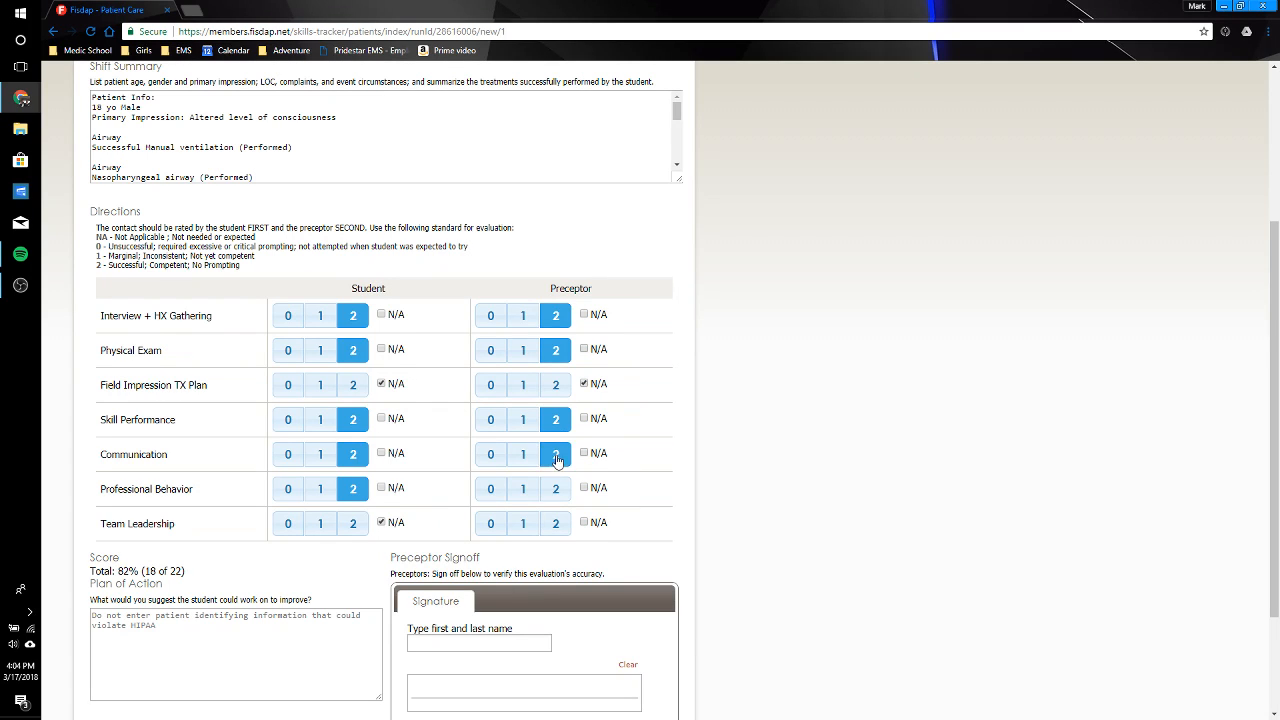
click(557, 490)
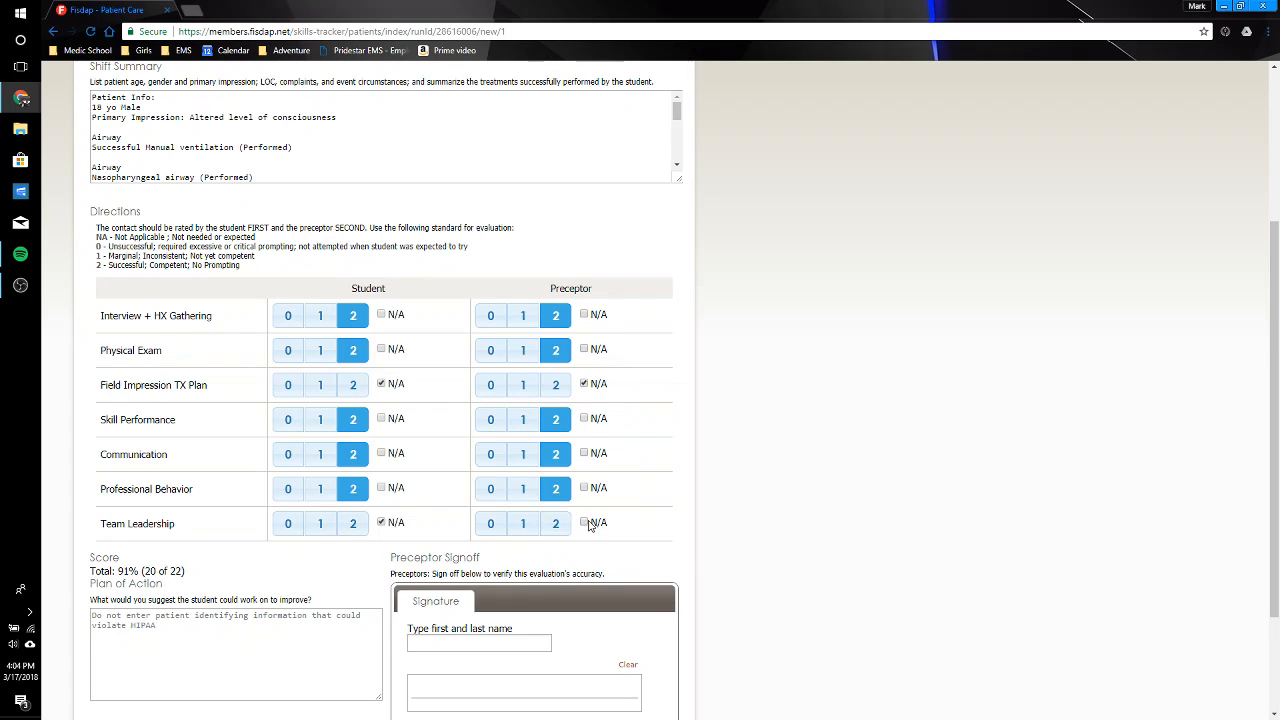
click(585, 523)
scroll(745, 519, down, 1)
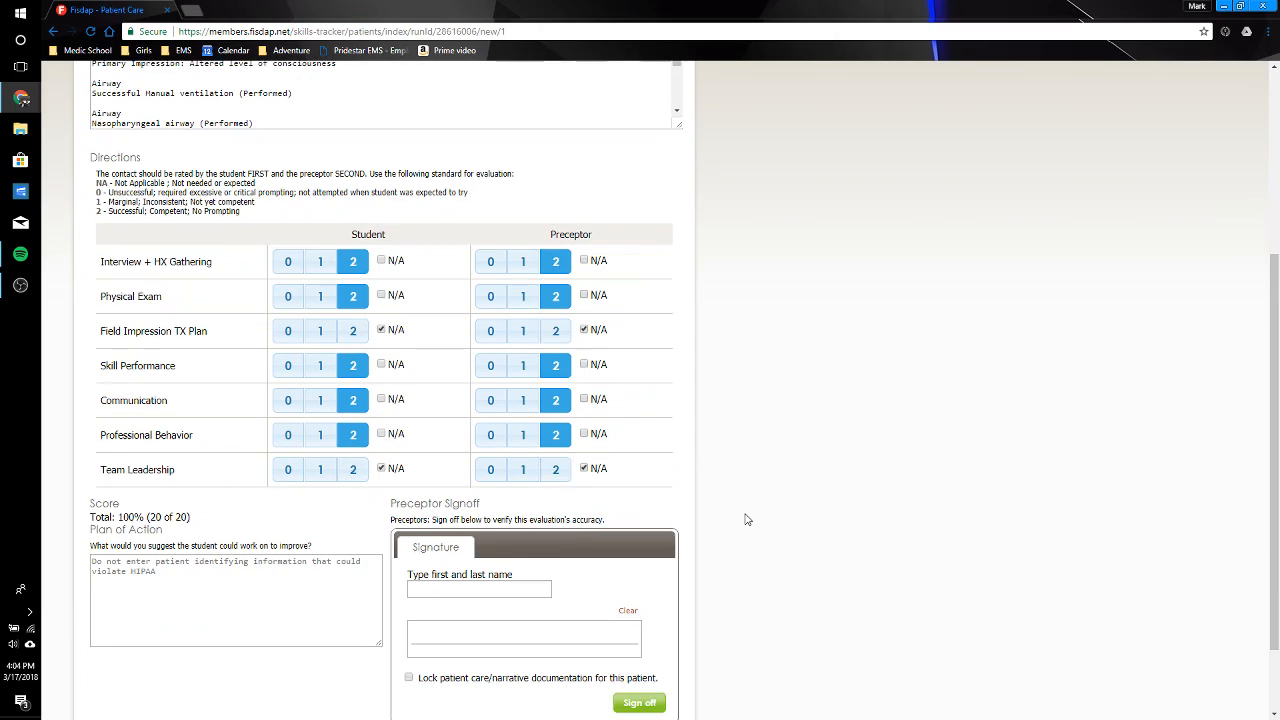
Step: Fill in the preceptor's name, draw a signature, and confirm the signoff of the patient contact
click(459, 592)
text(JAN RN)
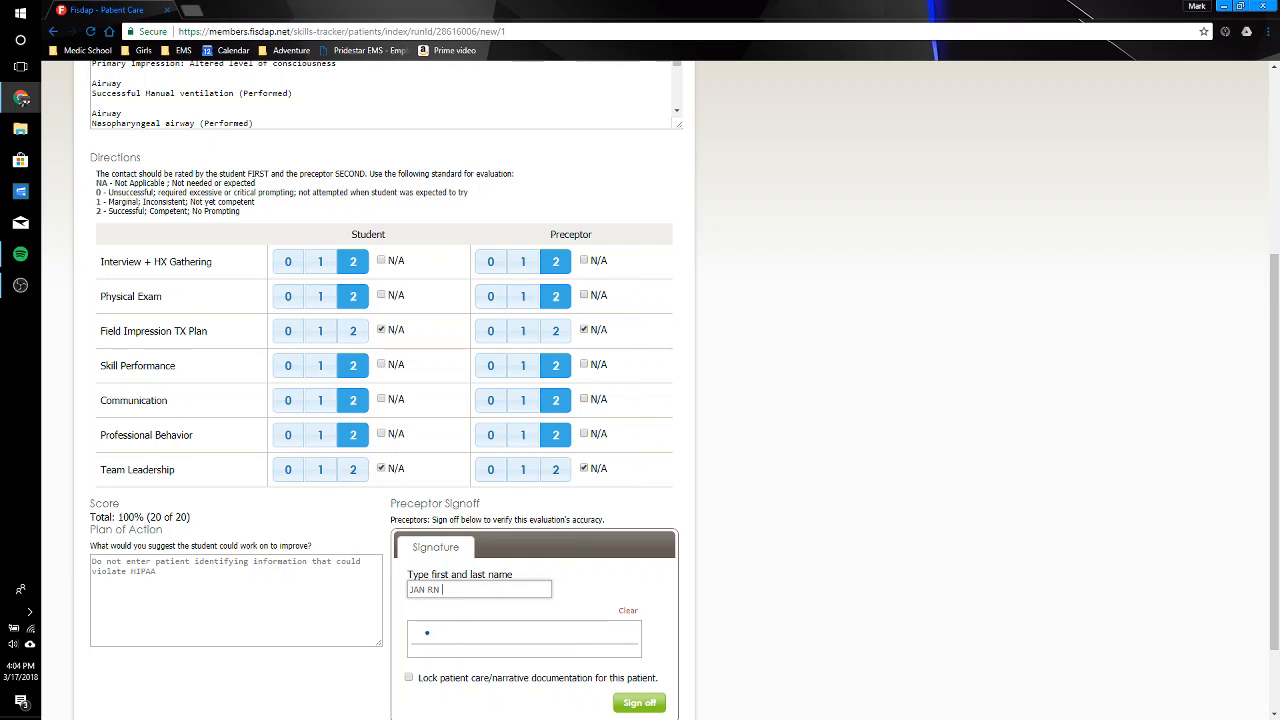
mouse_move(427, 632)
mouse_down()
mouse_move(488, 655)
mouse_move(579, 632)
mouse_up()
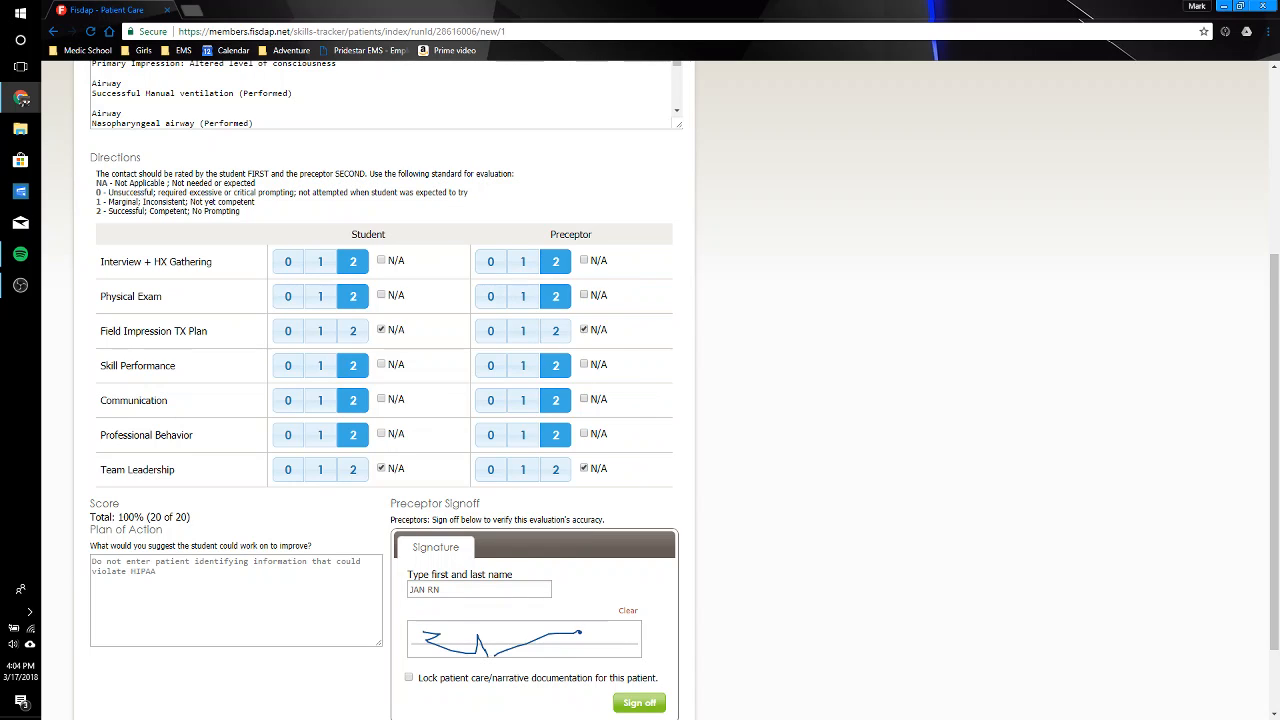
click(641, 701)
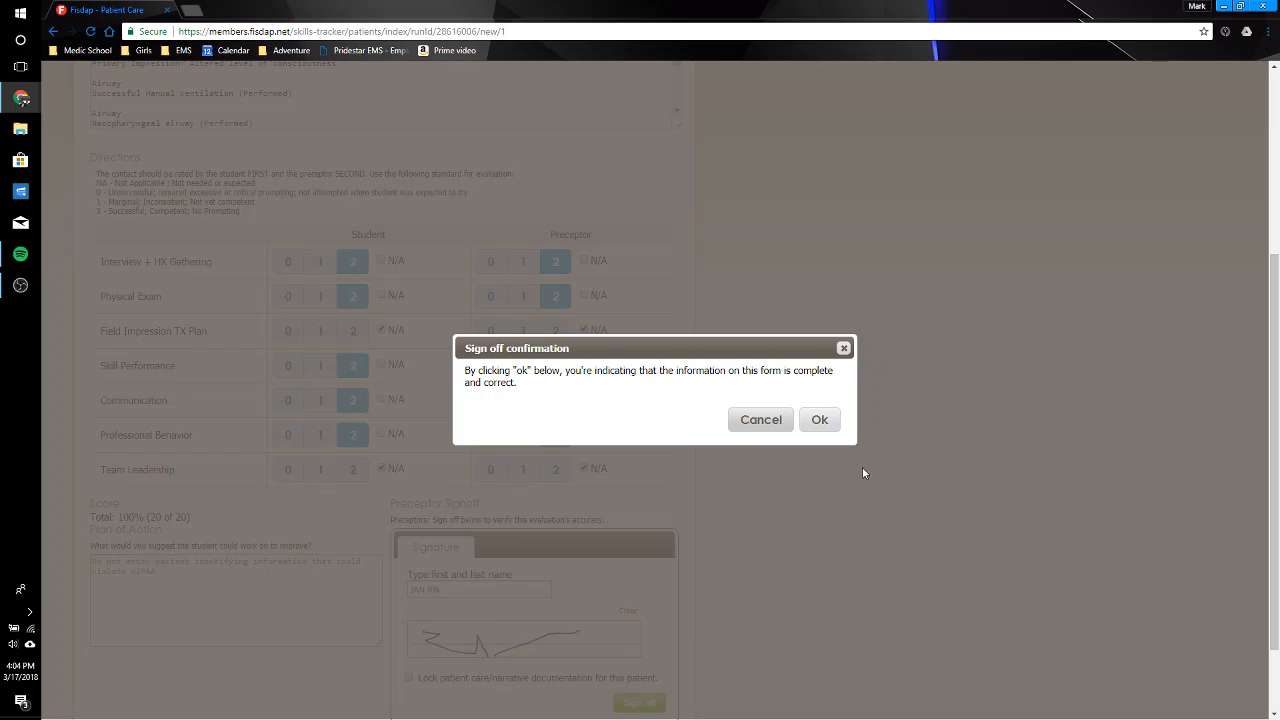
click(829, 421)
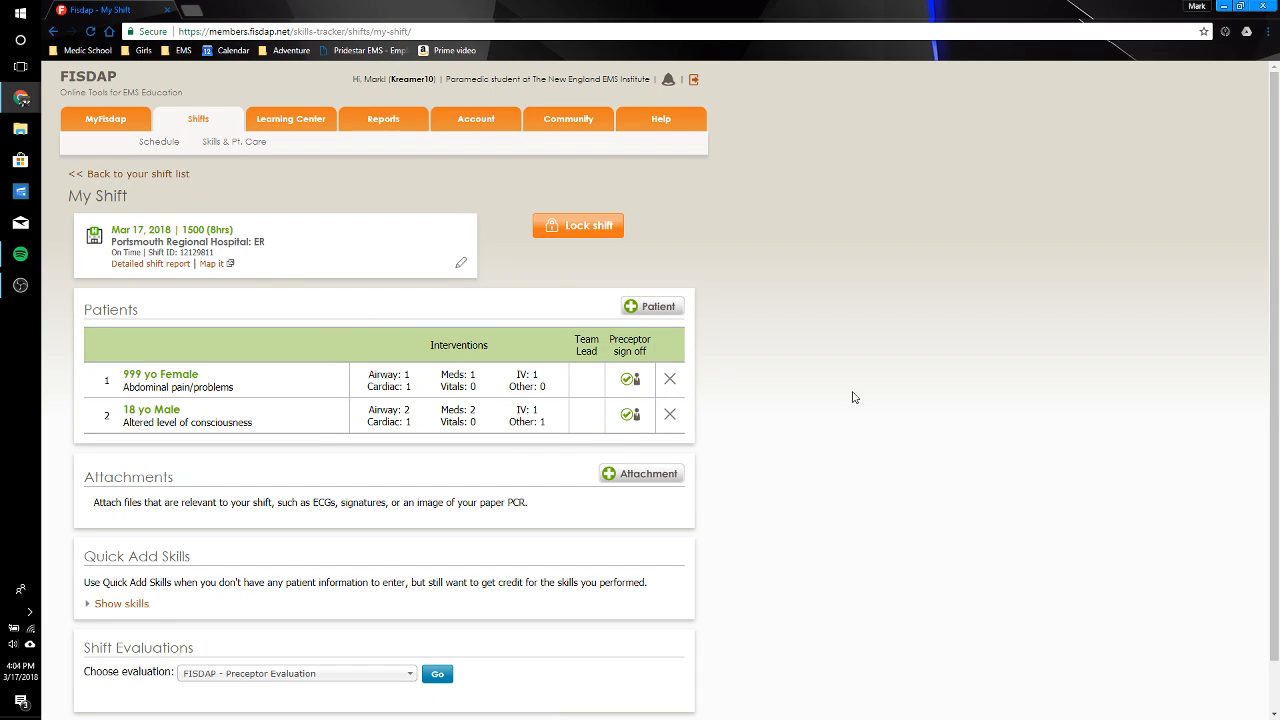
Step: Open the FISDAP - Professional Behavior Evaluation for the shift and date it 03/17/2018
scroll(853, 397, down, 1)
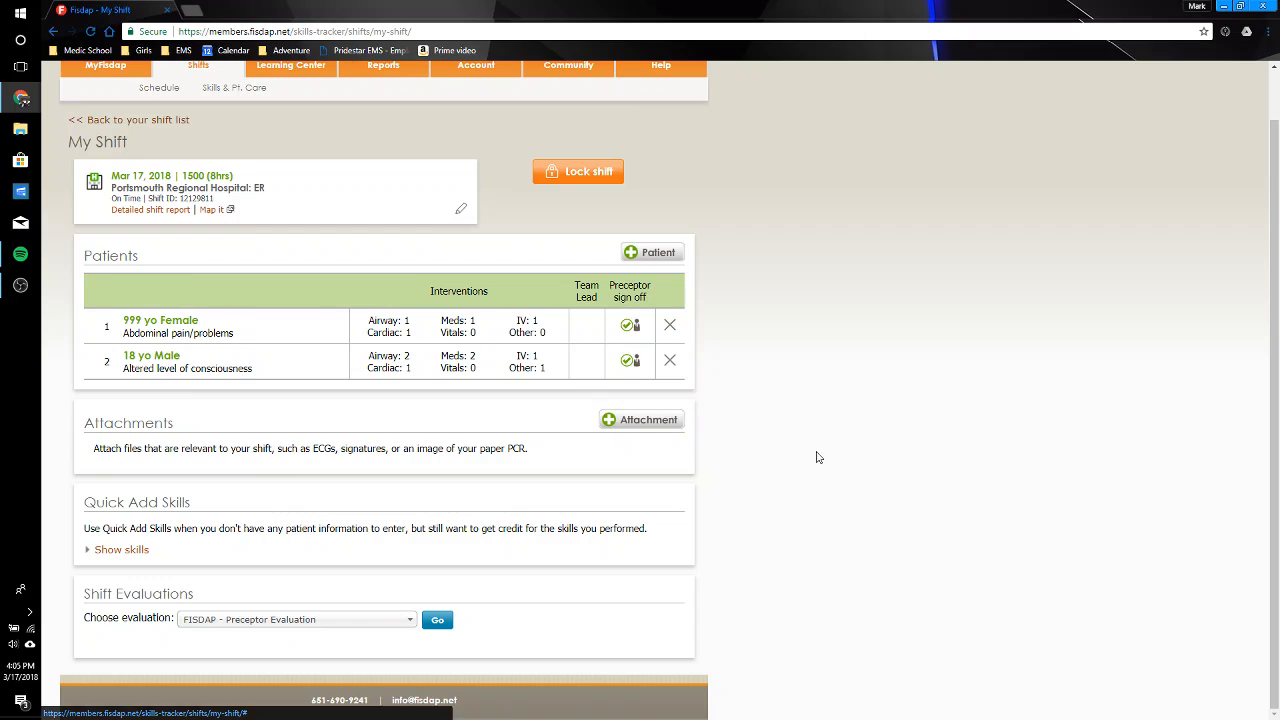
click(397, 624)
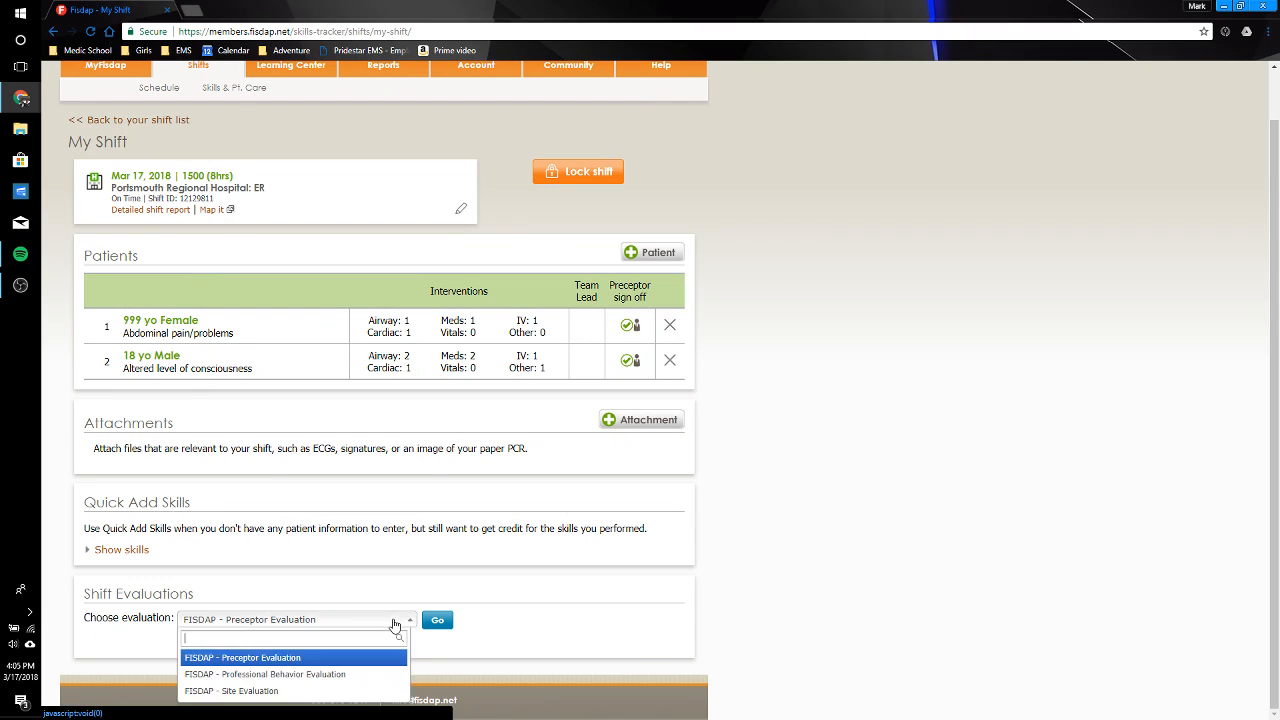
click(340, 675)
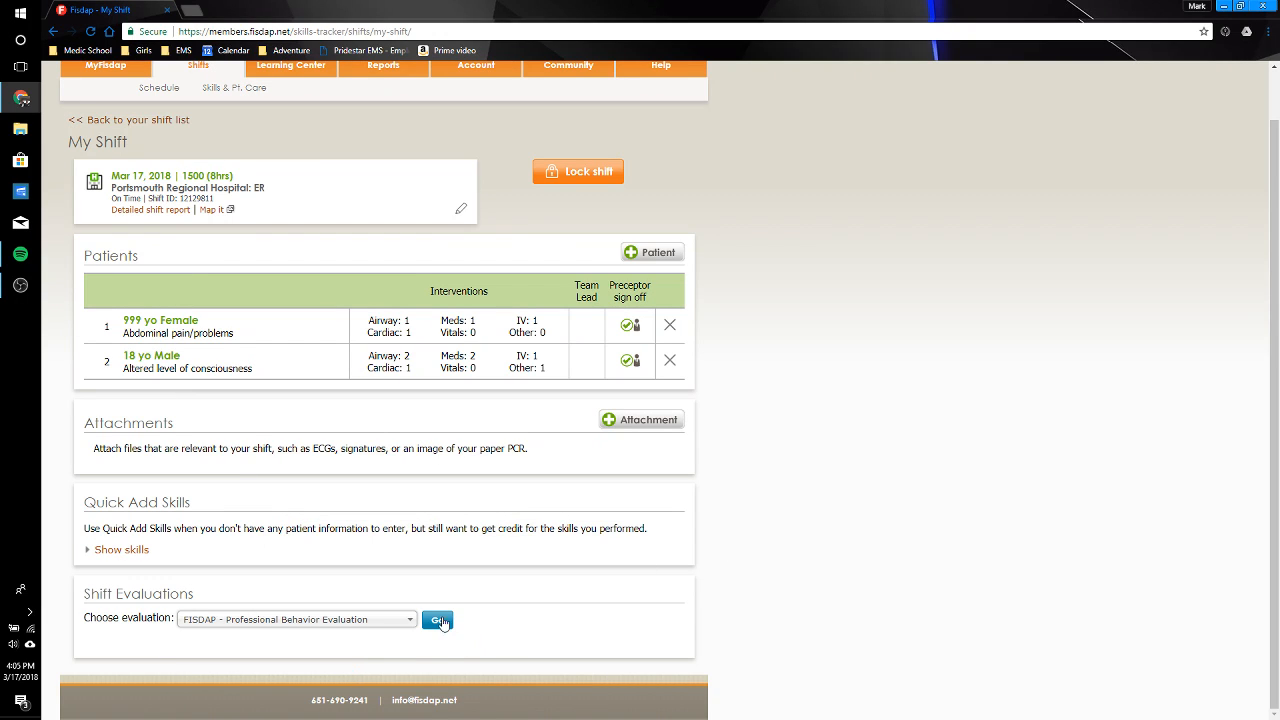
click(438, 621)
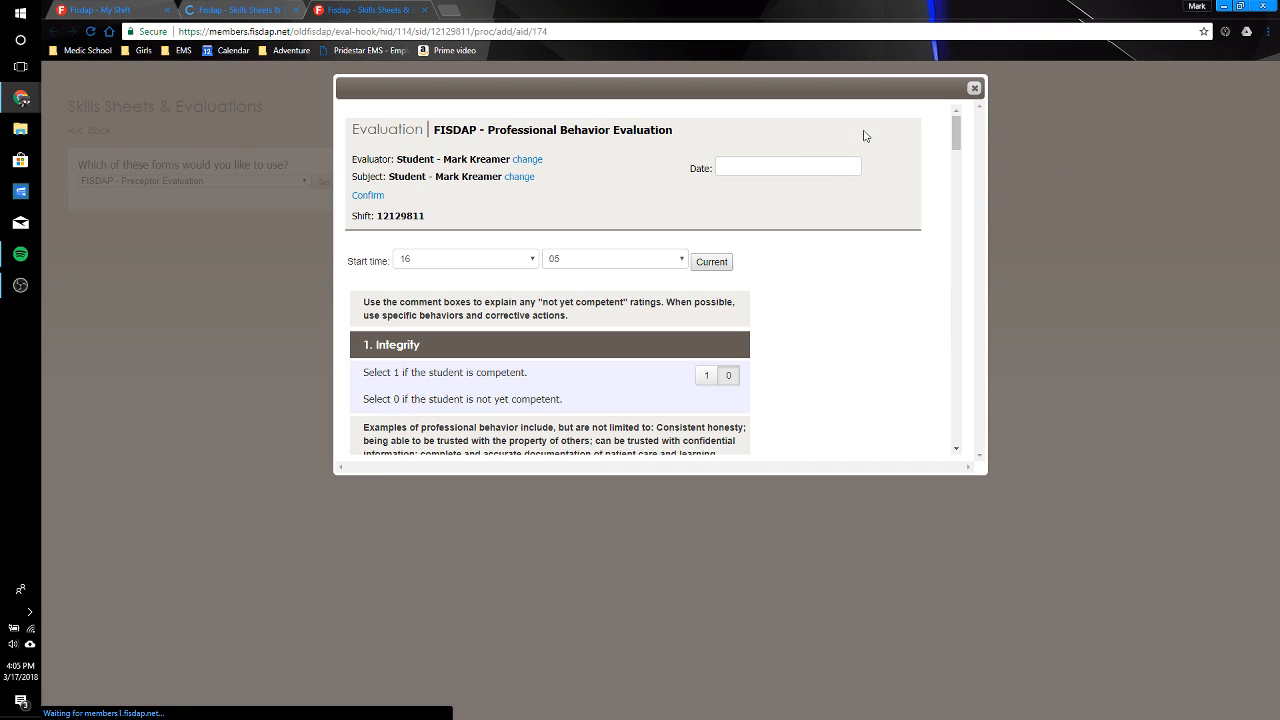
click(782, 167)
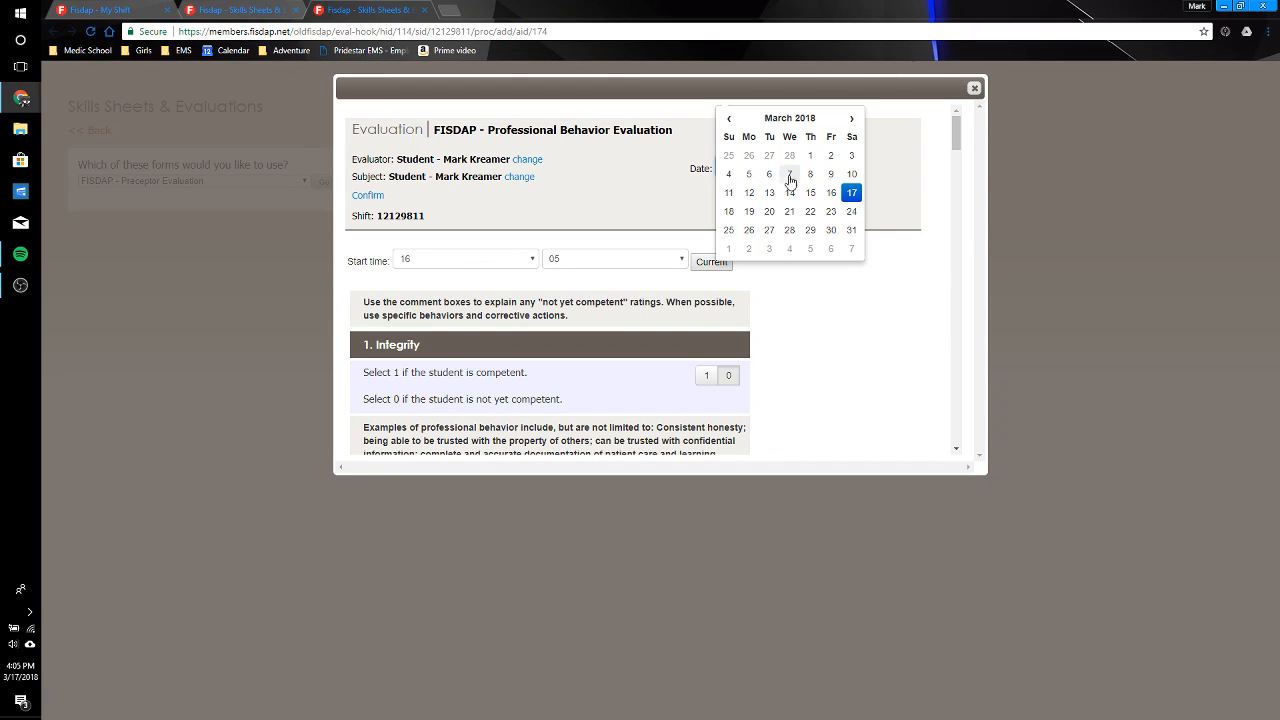
click(853, 195)
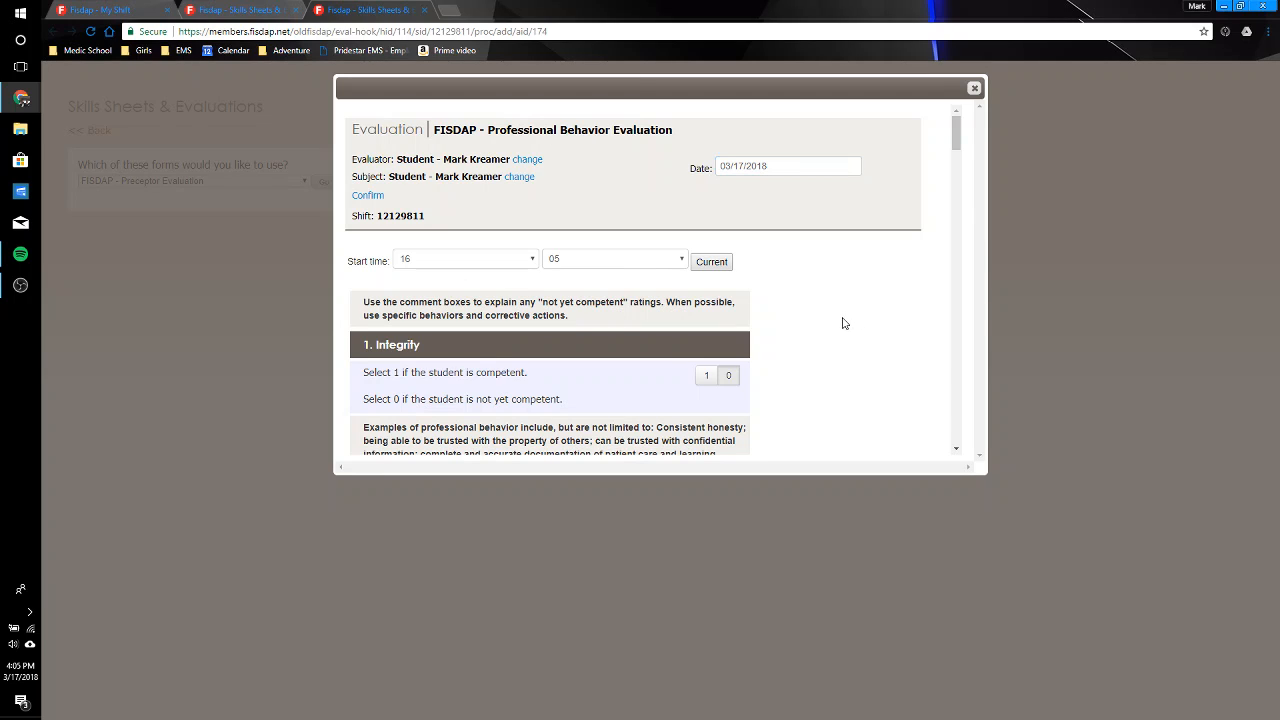
Step: Rate Integrity, Empathy and Self-Motivation as competent (1) in the evaluation
drag(958, 145, 958, 161)
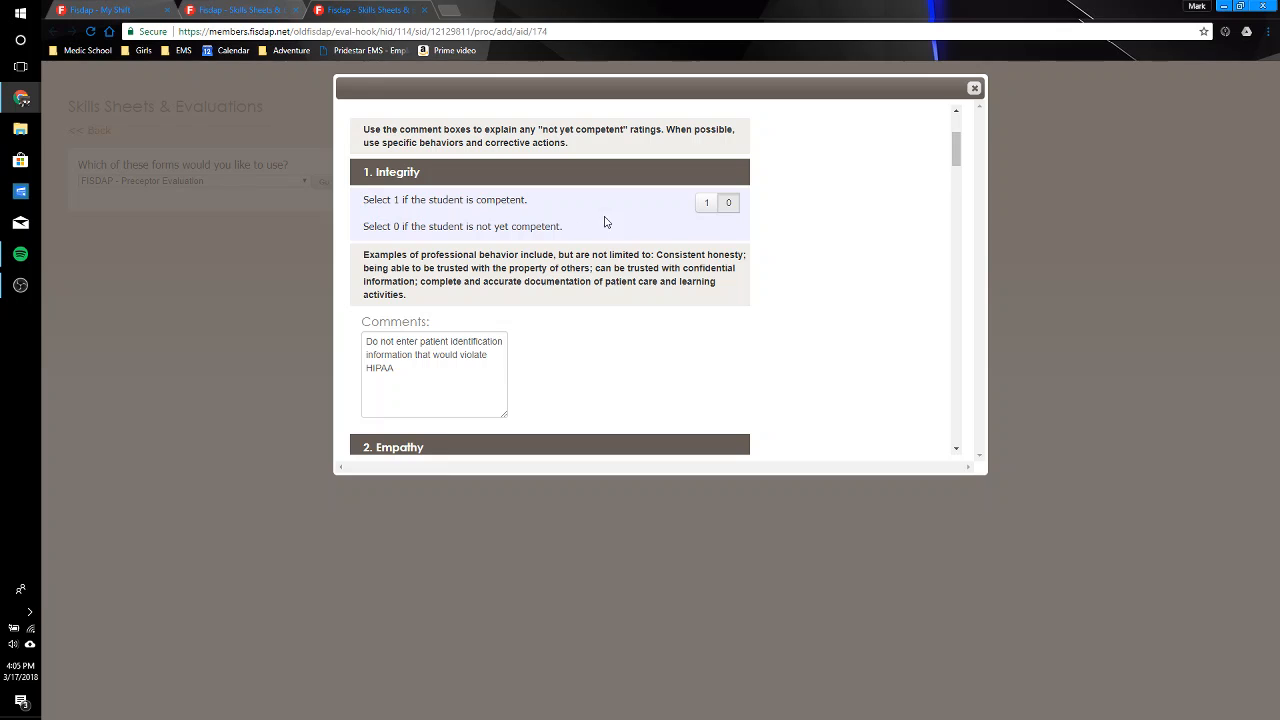
click(705, 205)
scroll(822, 388, down, 3)
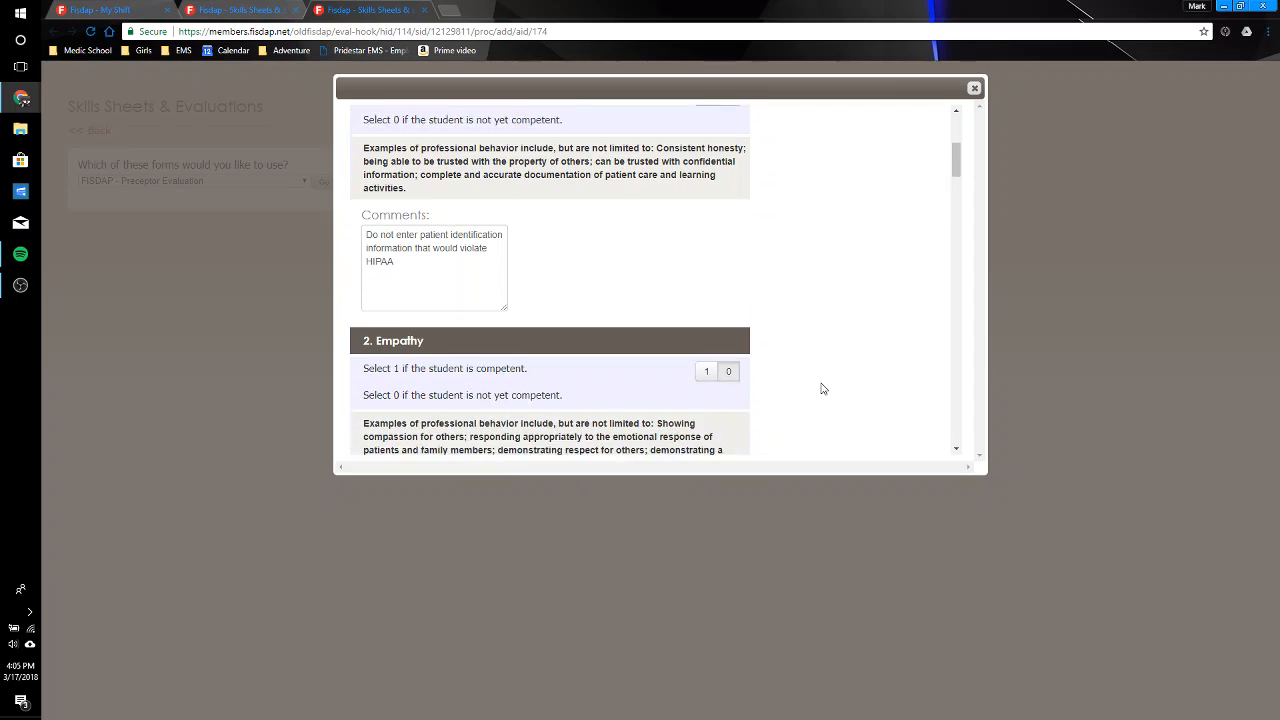
click(705, 344)
scroll(703, 345, down, 4)
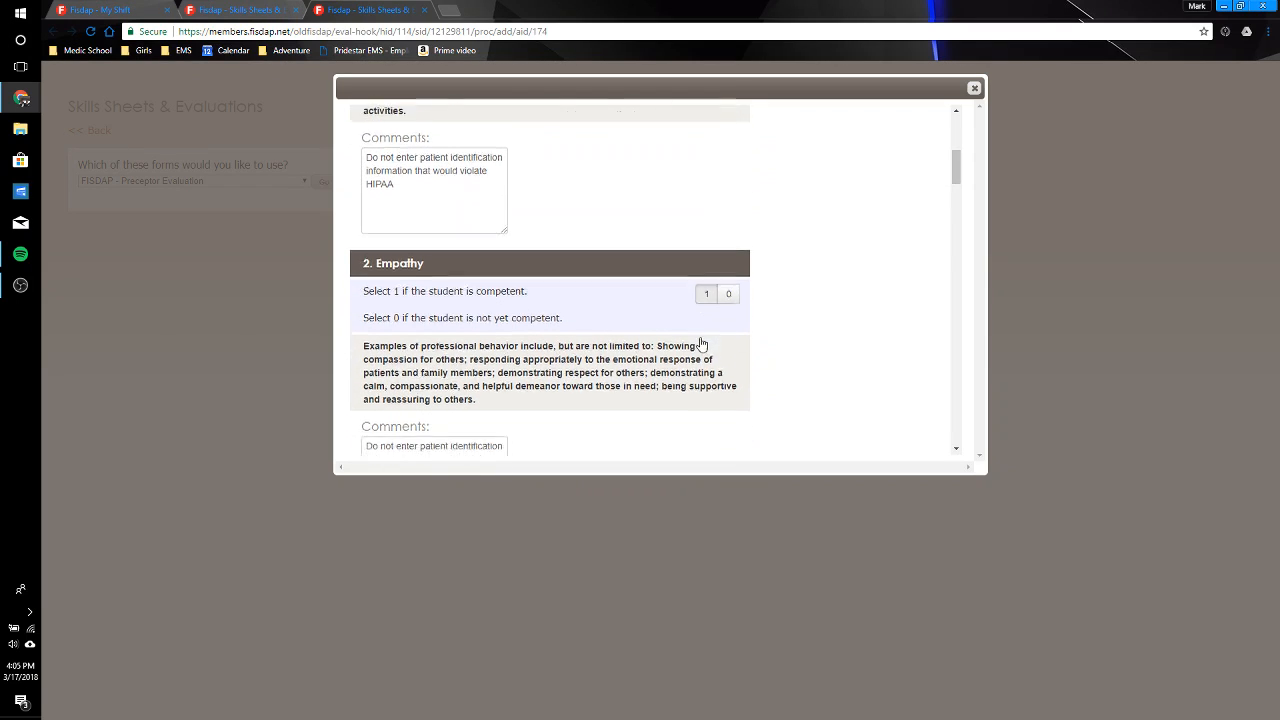
scroll(702, 344, down, 2)
click(705, 343)
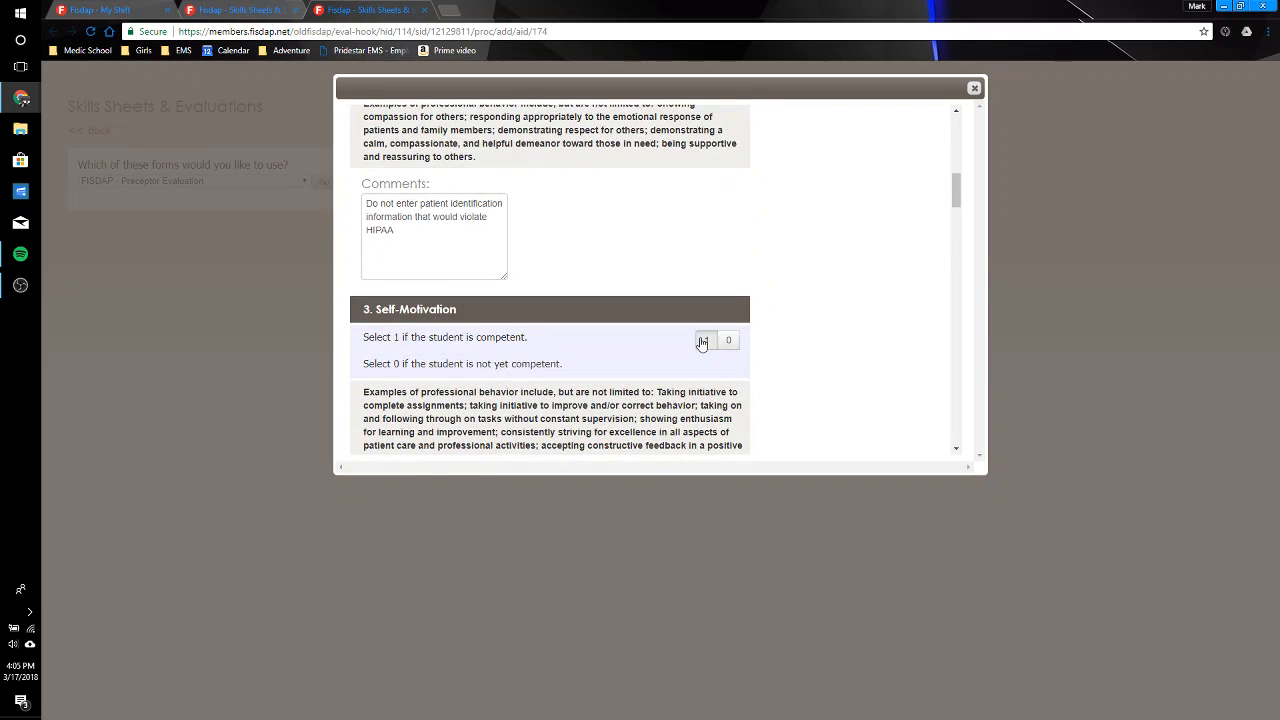
Step: Rate Appearance and Personal Hygiene, Self-Confidence and Communications as competent (1)
scroll(703, 345, down, 1)
scroll(701, 340, down, 3)
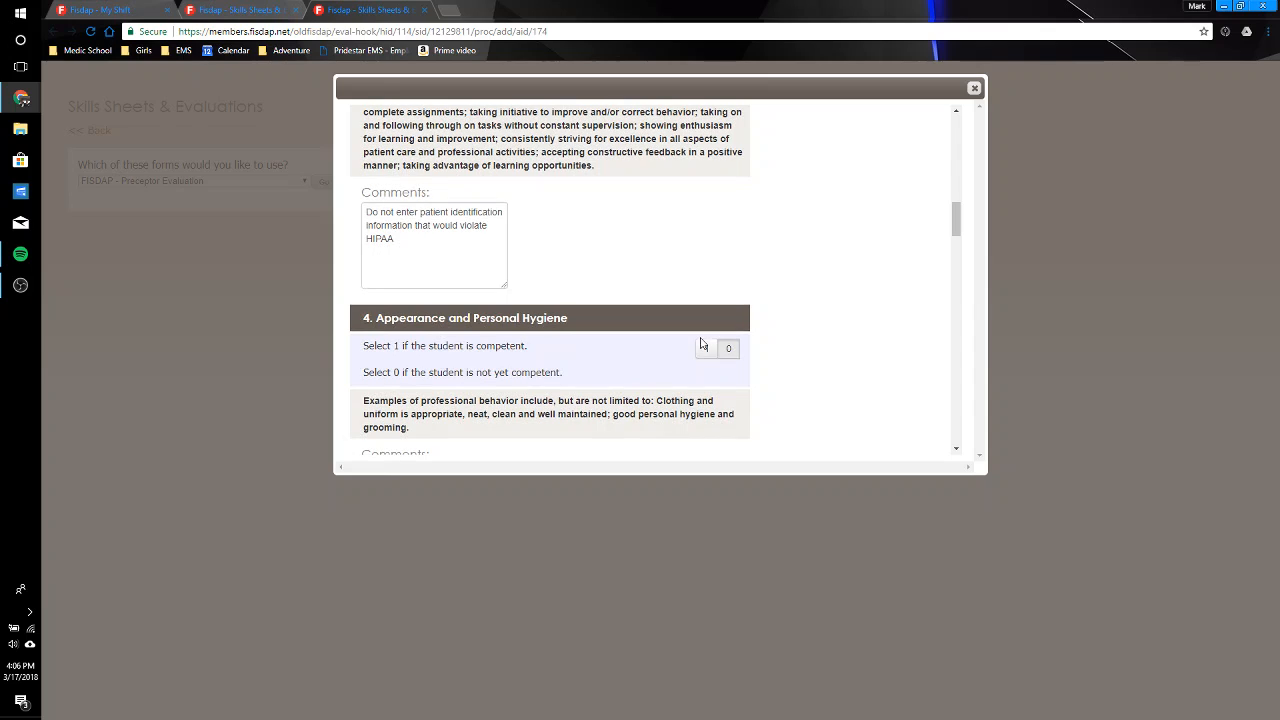
click(705, 348)
scroll(702, 352, down, 3)
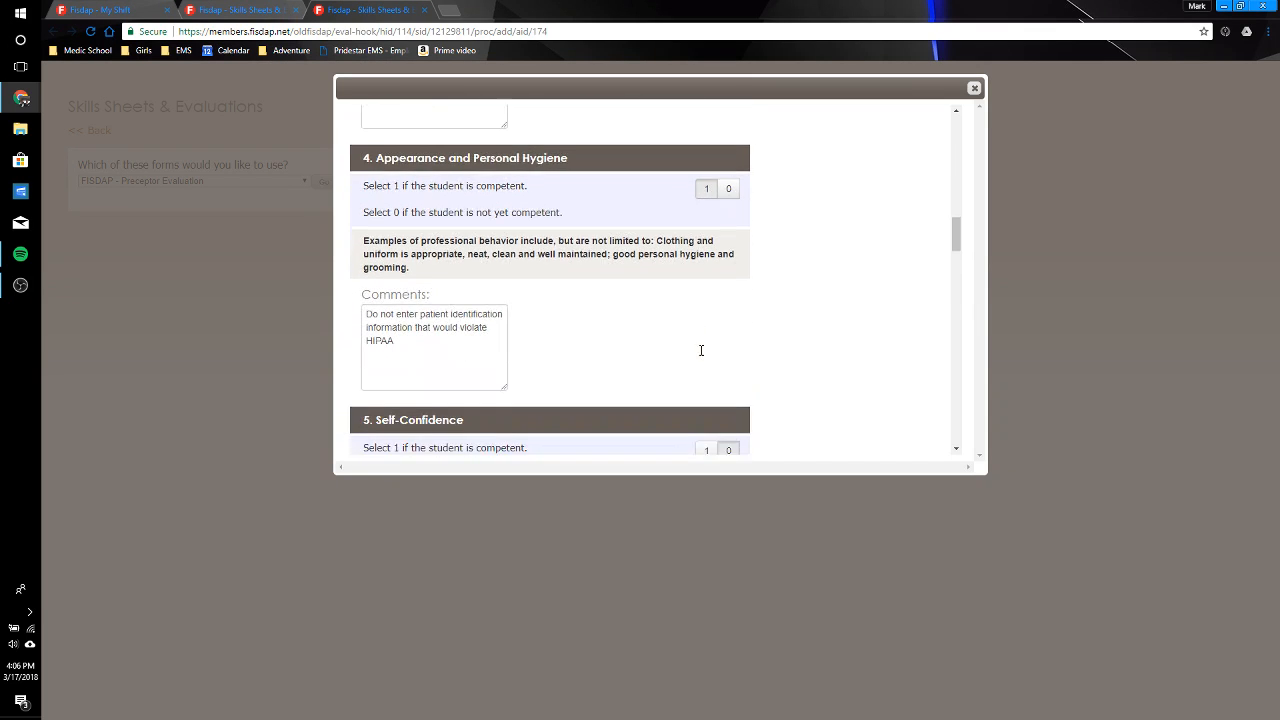
click(705, 347)
scroll(702, 447, down, 3)
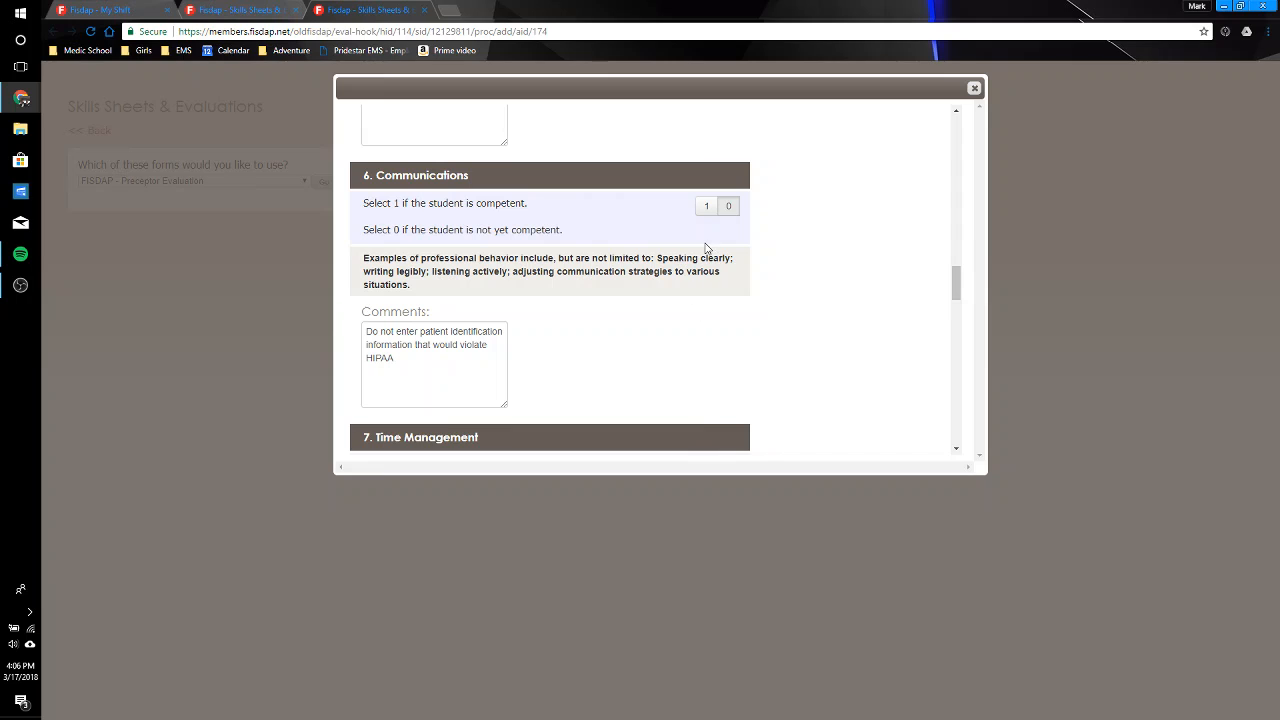
click(705, 207)
scroll(705, 208, down, 3)
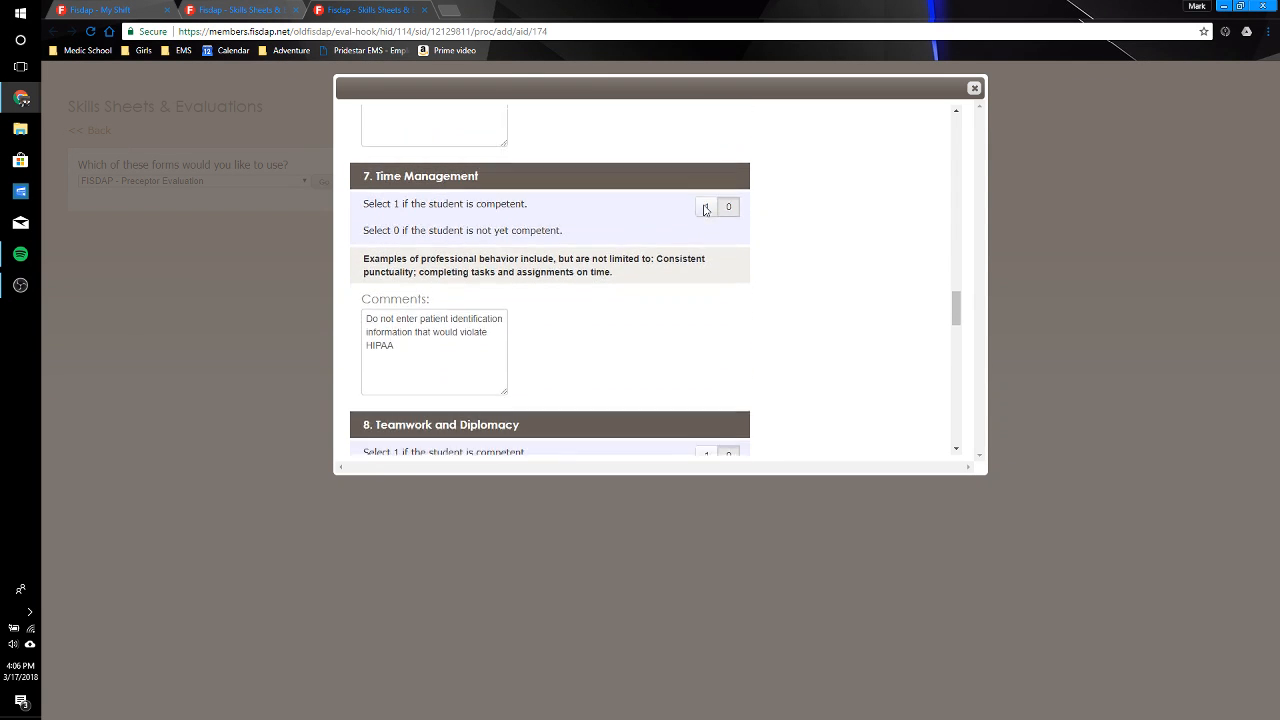
Step: Rate Time Management, Teamwork and Diplomacy, and Respect as competent (1)
click(703, 175)
scroll(702, 178, down, 2)
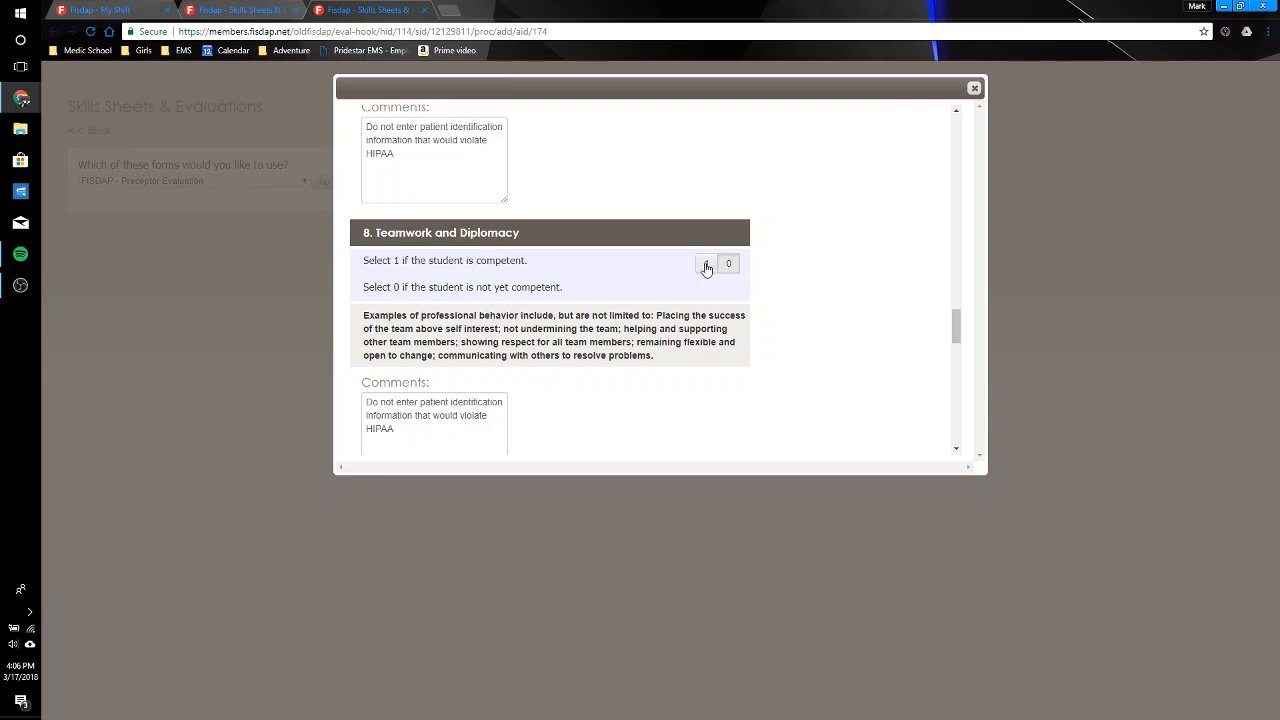
click(705, 263)
scroll(705, 265, down, 1)
scroll(705, 268, down, 3)
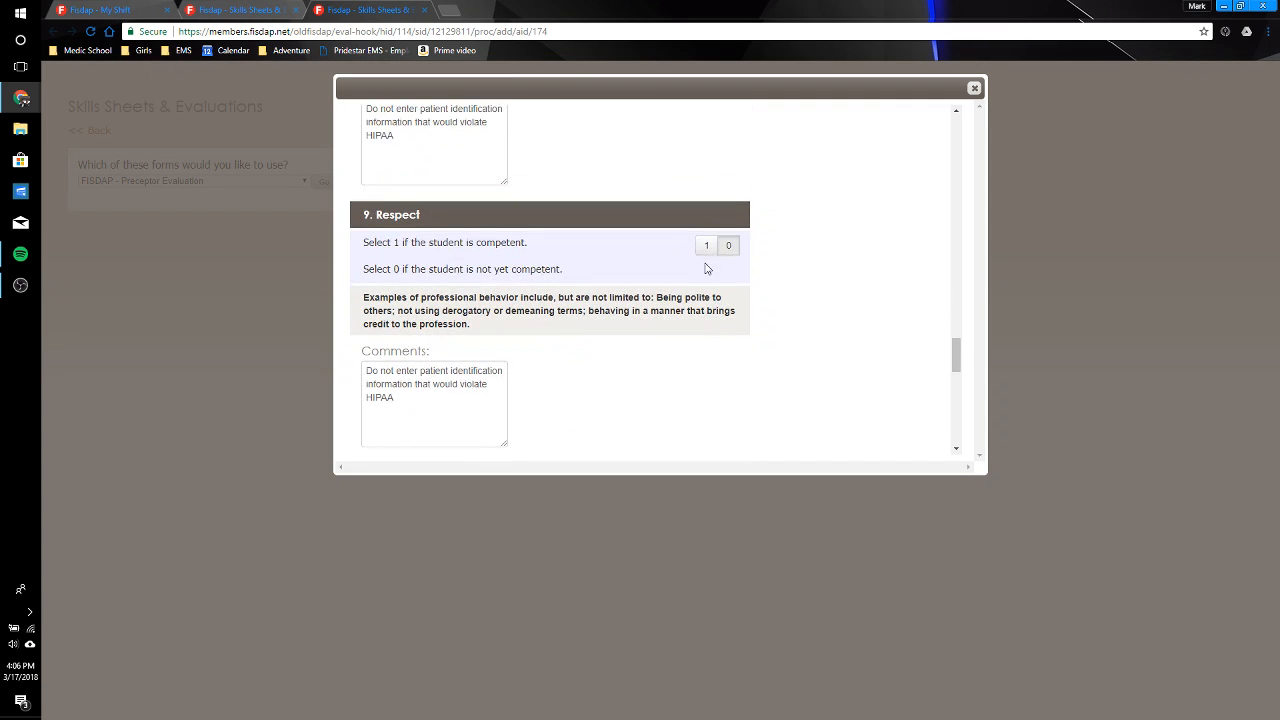
click(707, 245)
scroll(705, 244, down, 1)
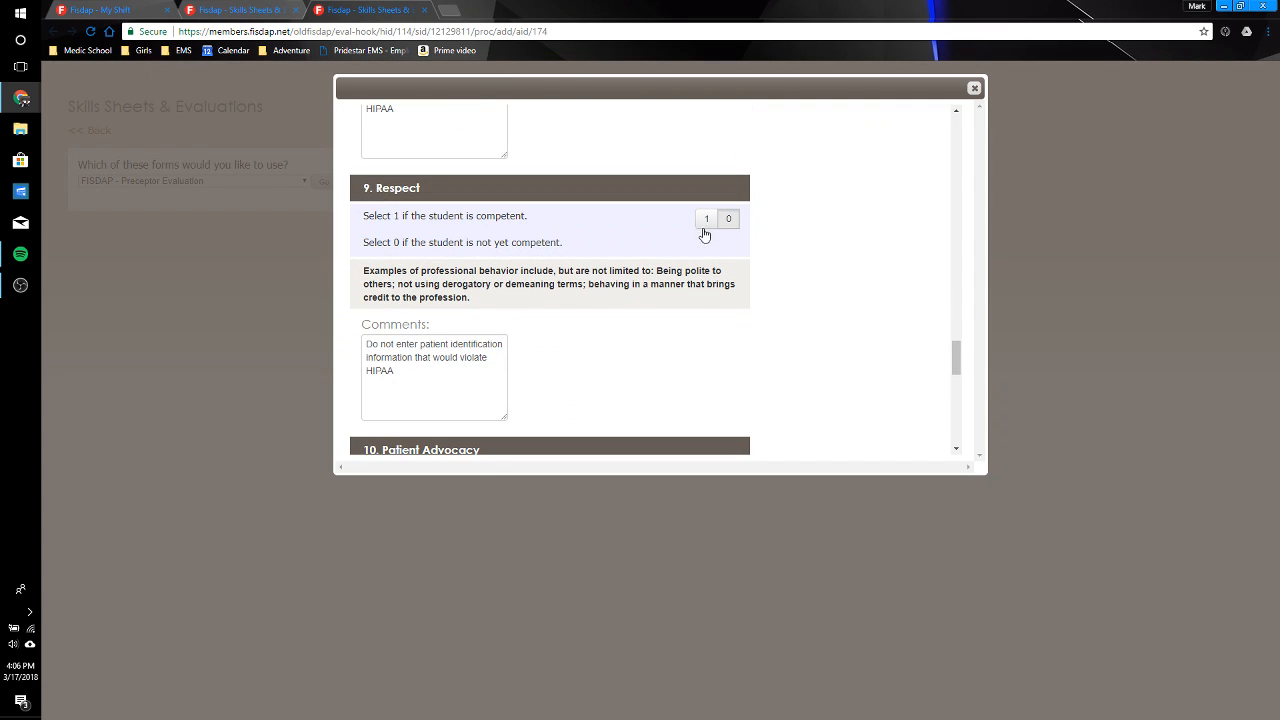
click(705, 220)
scroll(703, 222, down, 3)
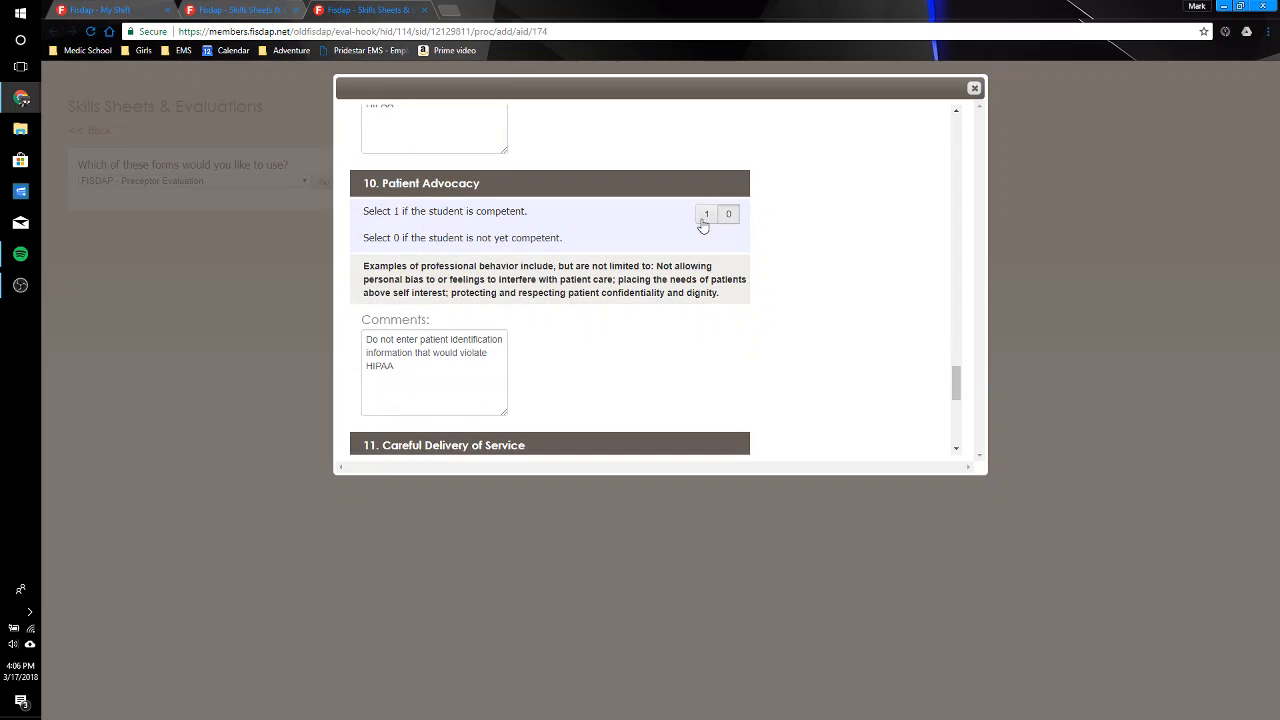
Step: Rate Patient Advocacy and Careful Delivery of Service as competent (1), and submit and close the evaluation
click(704, 216)
scroll(840, 254, down, 3)
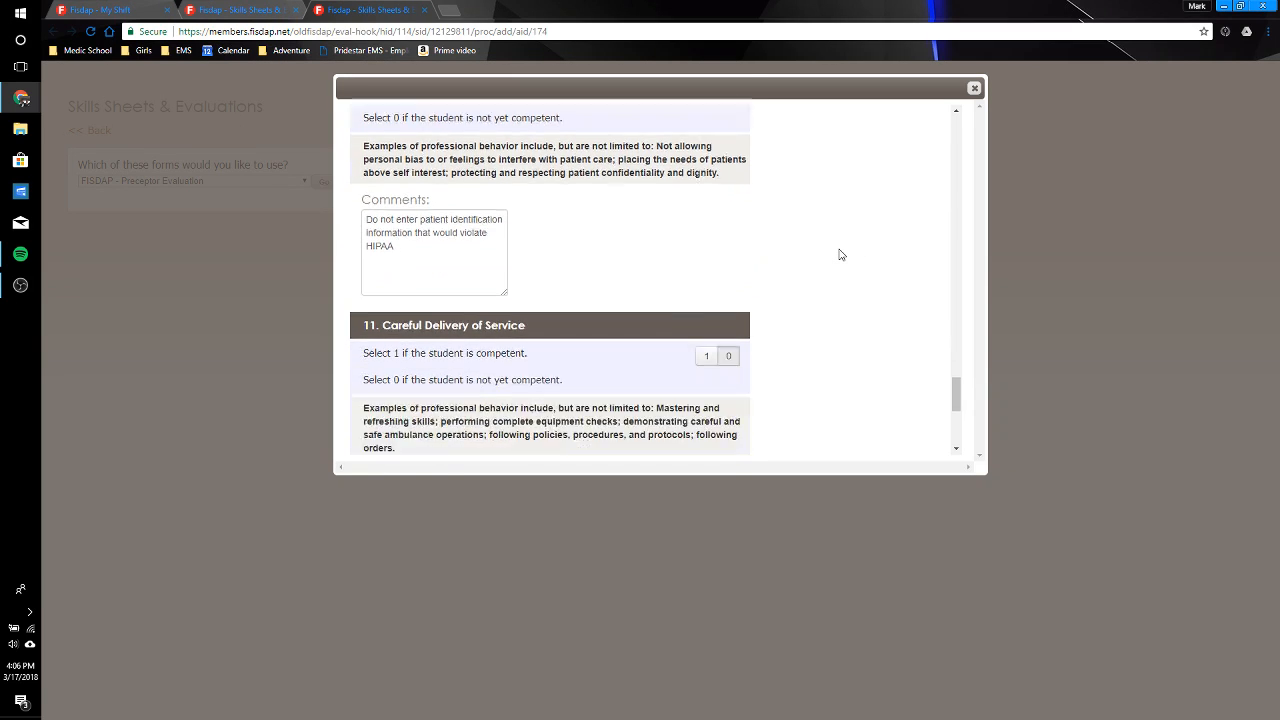
click(707, 211)
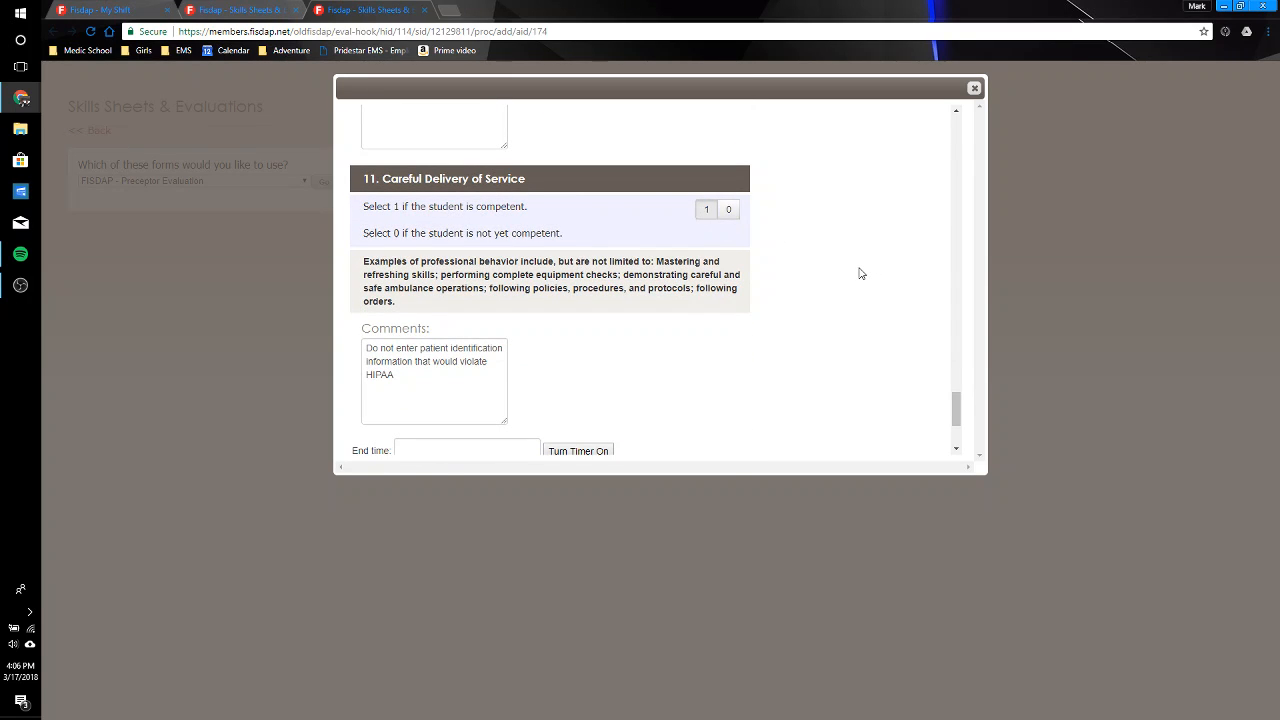
scroll(860, 273, down, 2)
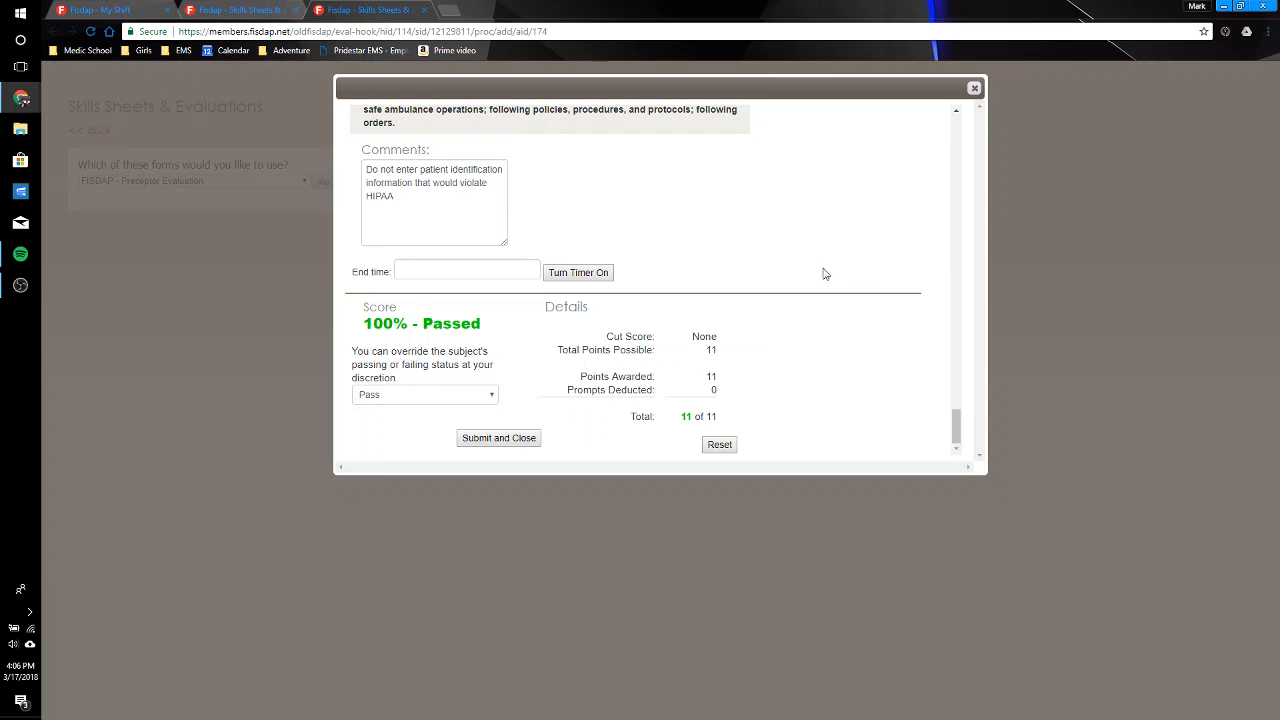
click(514, 438)
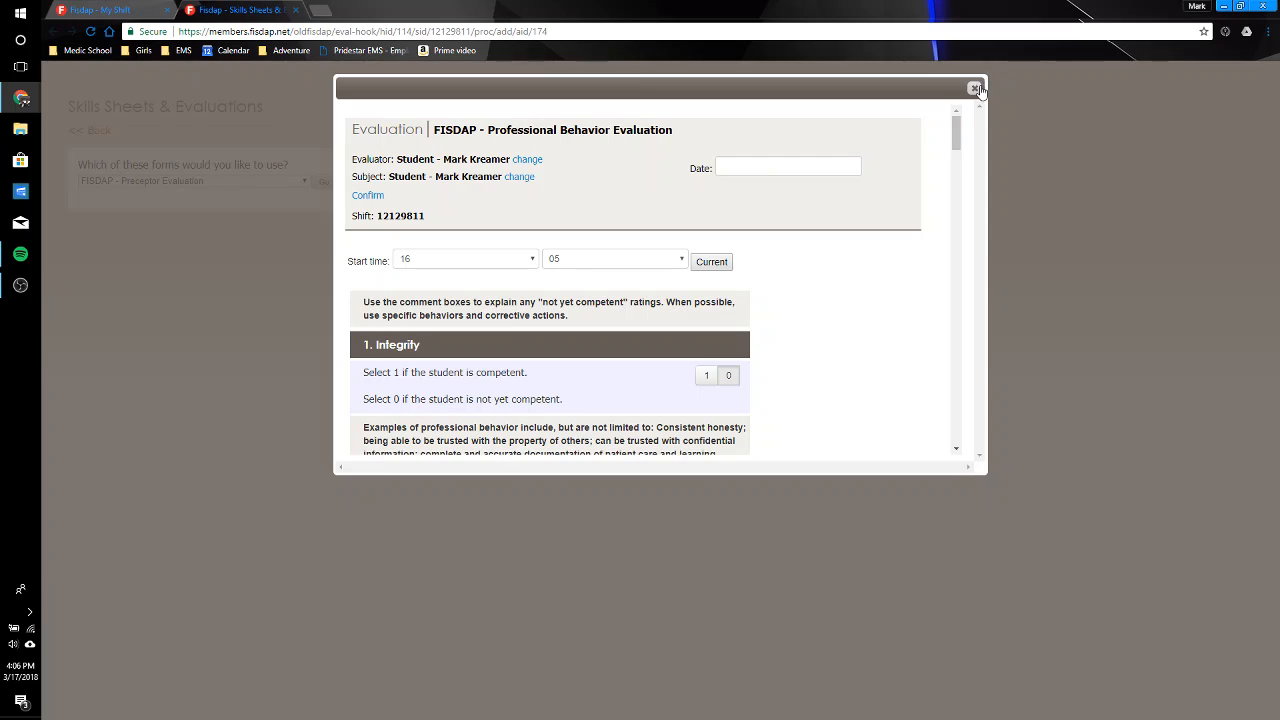
click(978, 89)
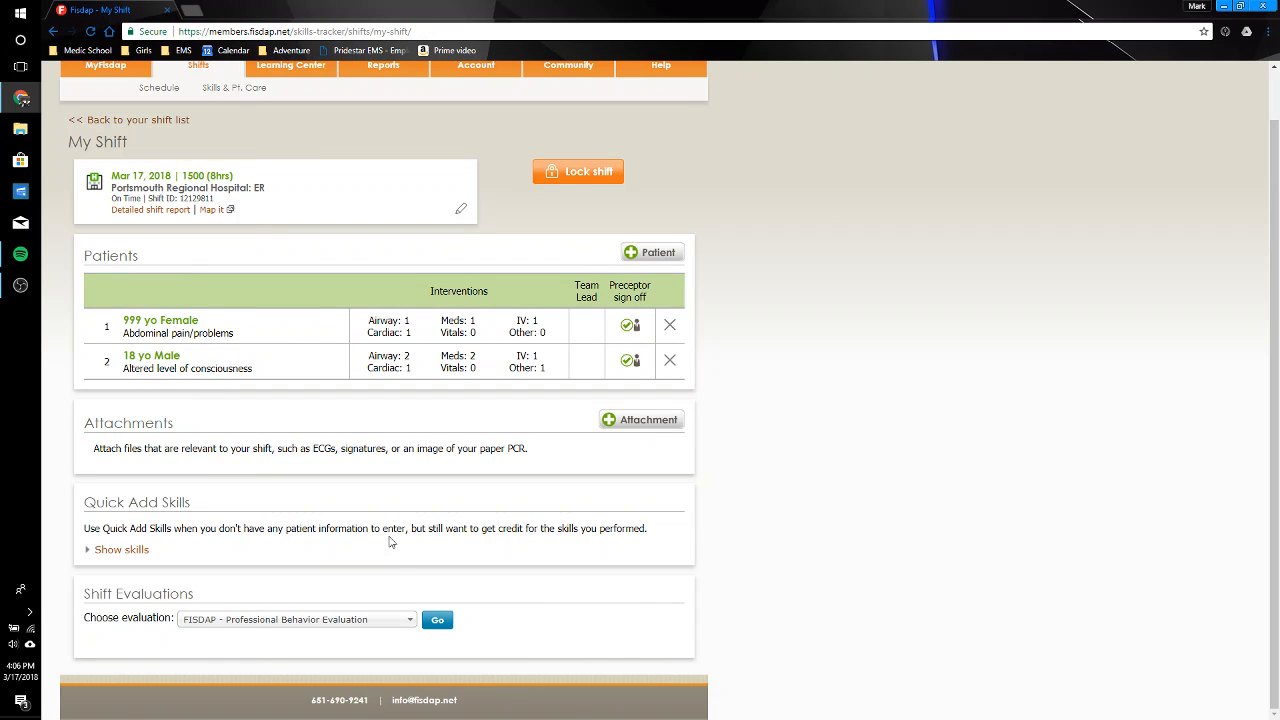
Step: Open the FISDAP - Preceptor Evaluation for the shift, date it 03/17/2018, and submit it without filling in ratings
click(397, 620)
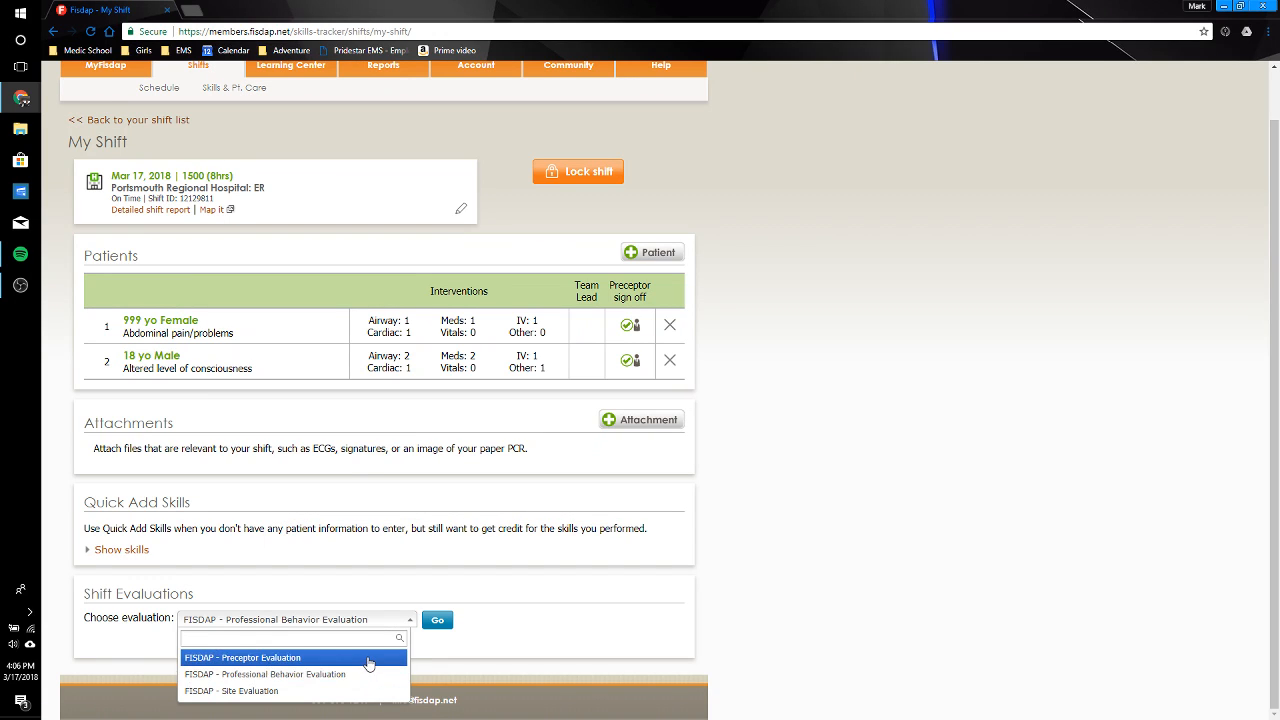
click(369, 658)
click(437, 620)
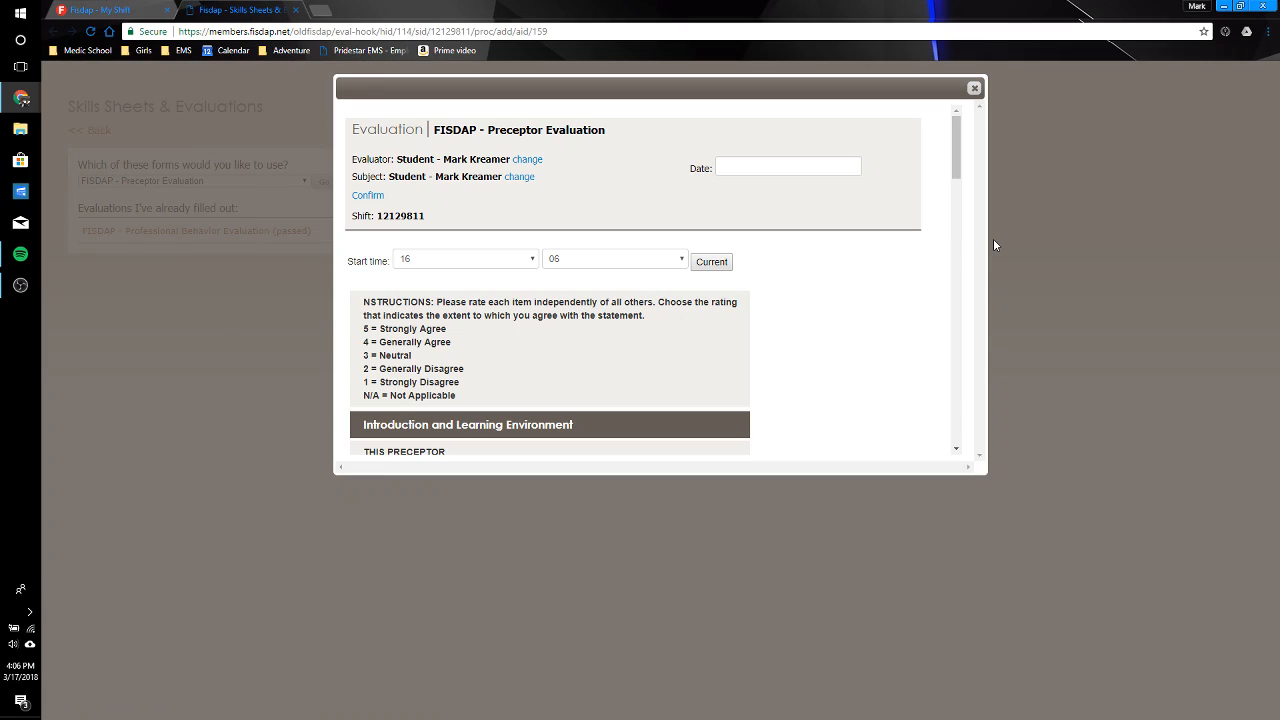
click(850, 168)
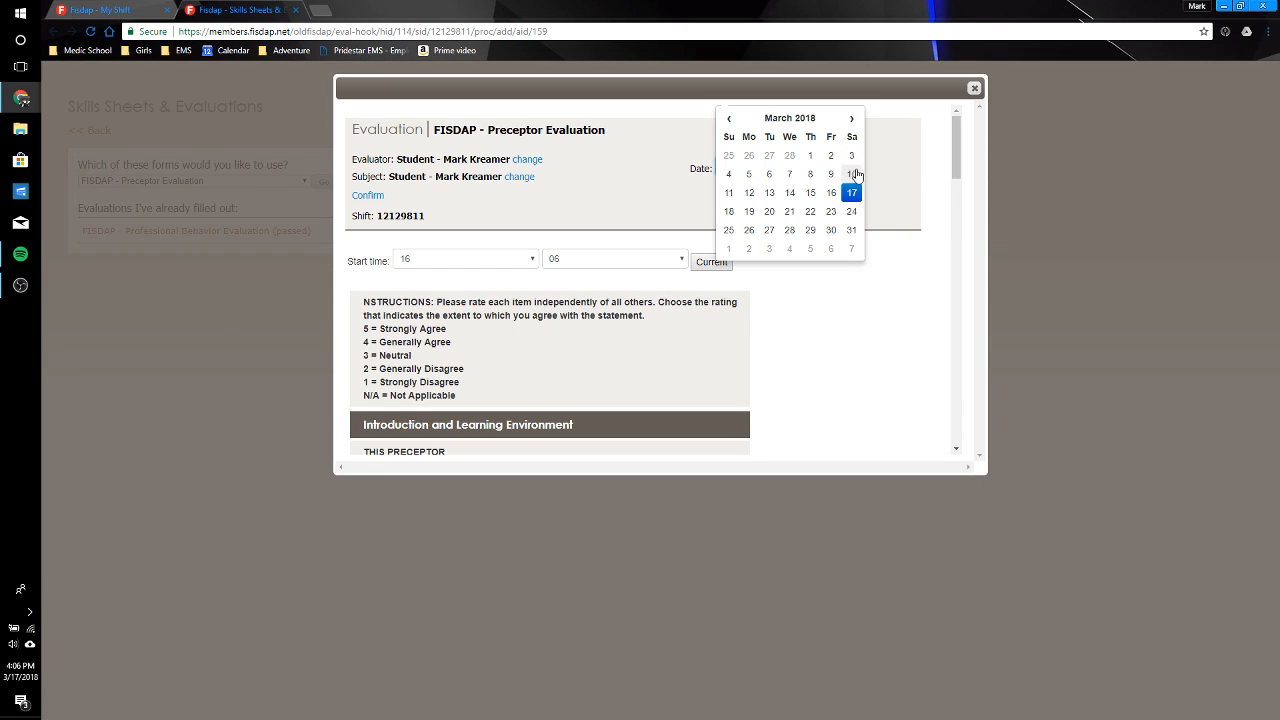
click(852, 193)
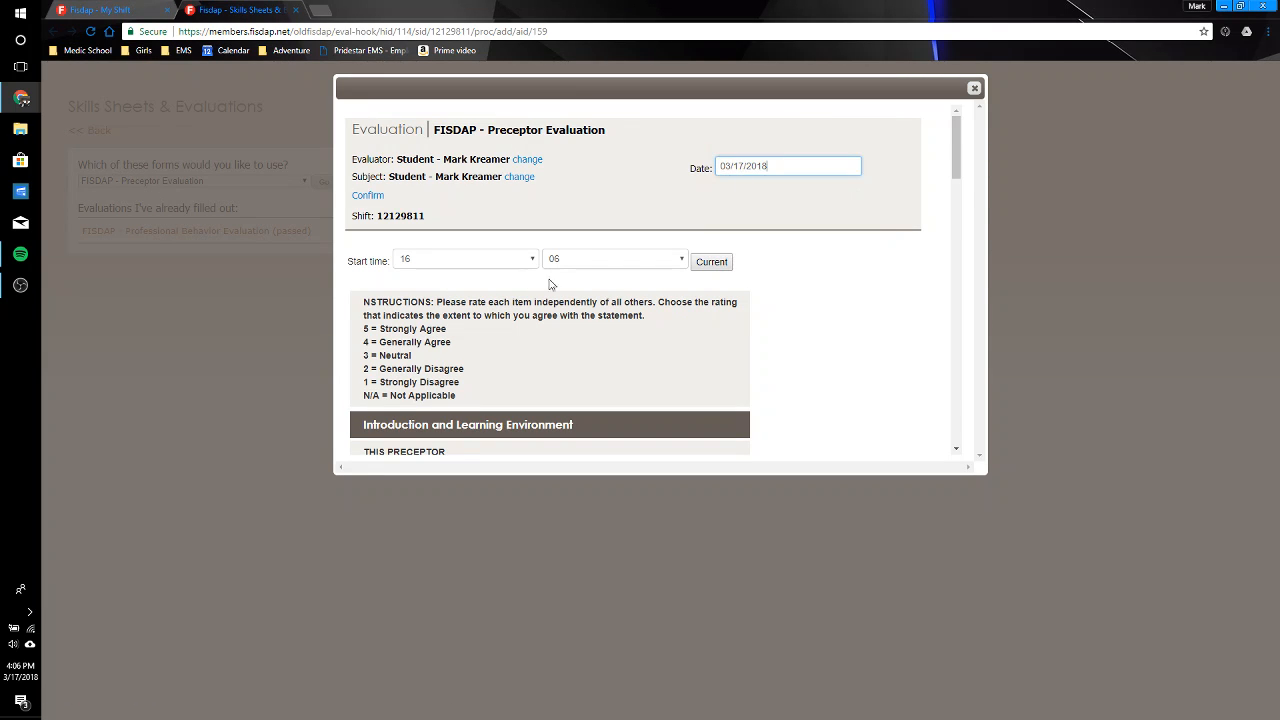
drag(953, 116, 984, 414)
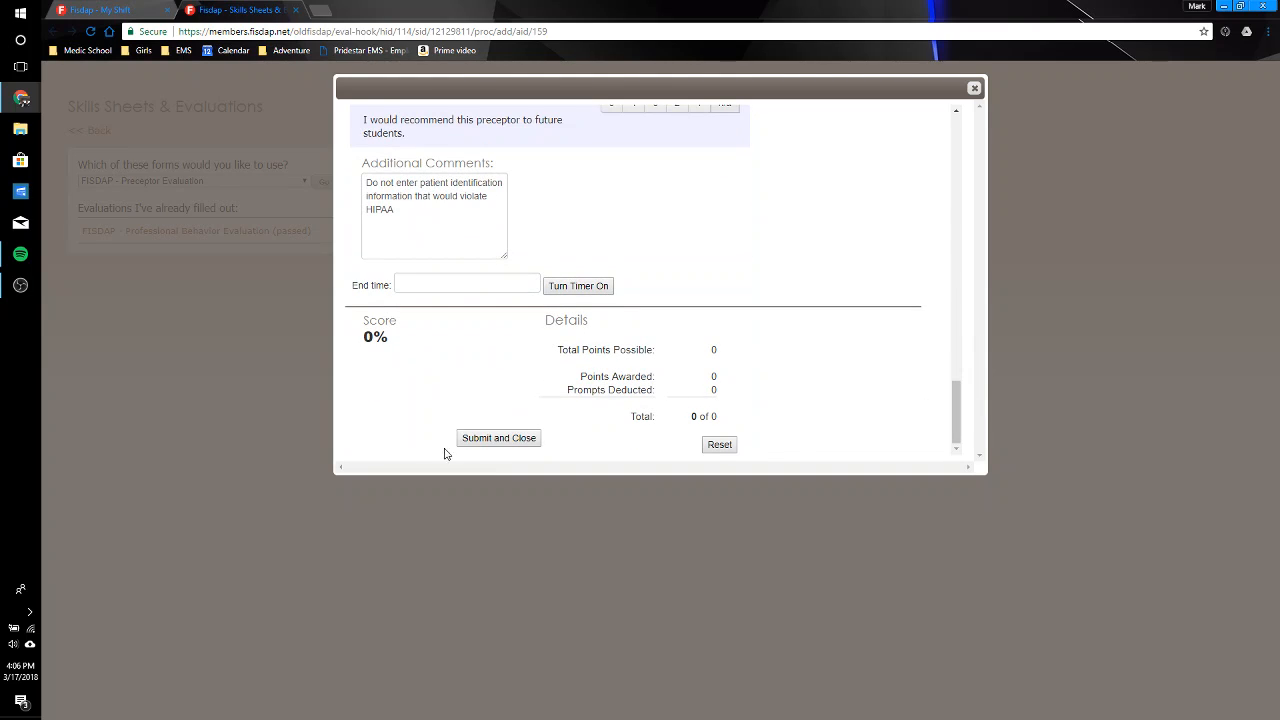
click(499, 438)
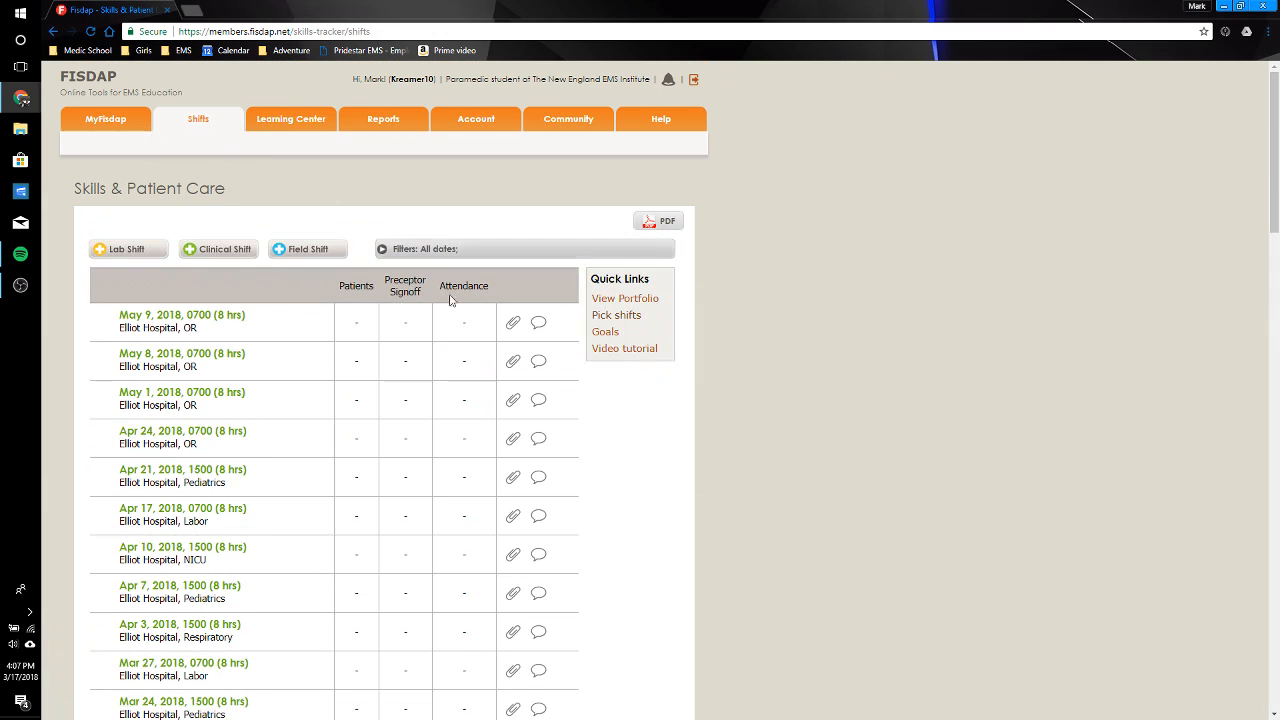
Step: View the comments page of the Mar 6, 2018 Elliot Hospital ICU shift and leave it without adding a comment
scroll(708, 399, down, 6)
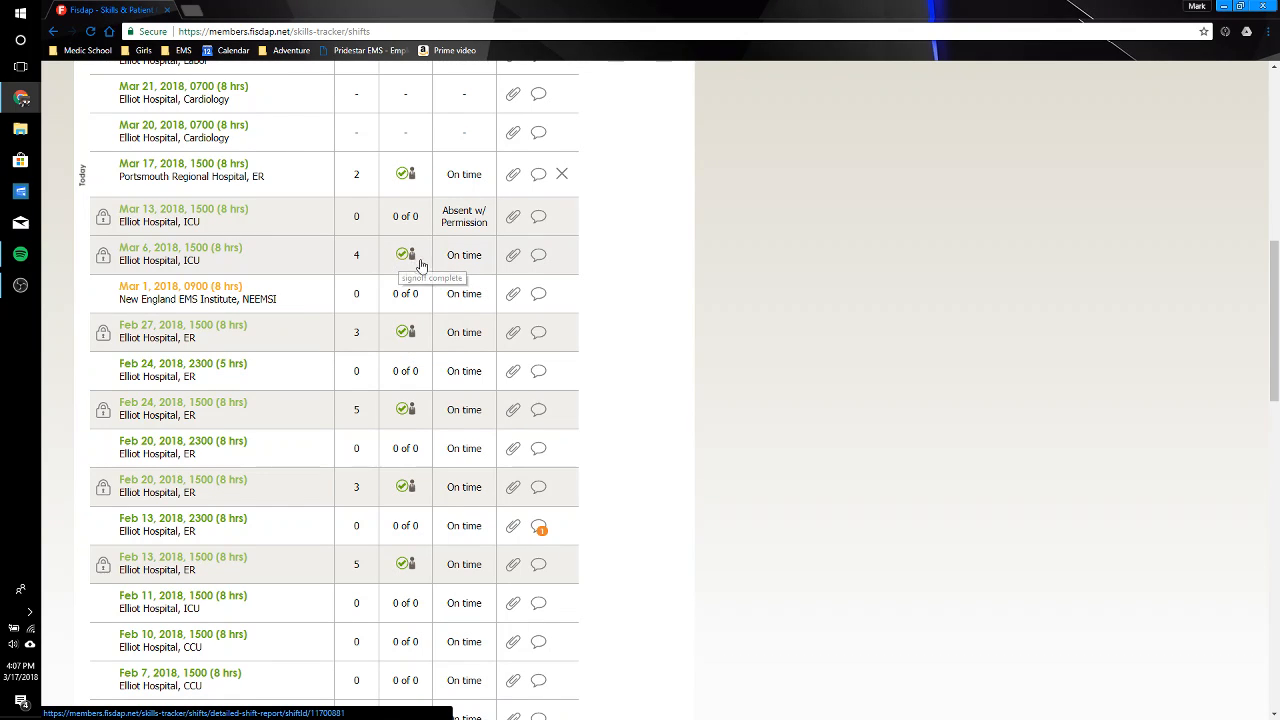
click(540, 258)
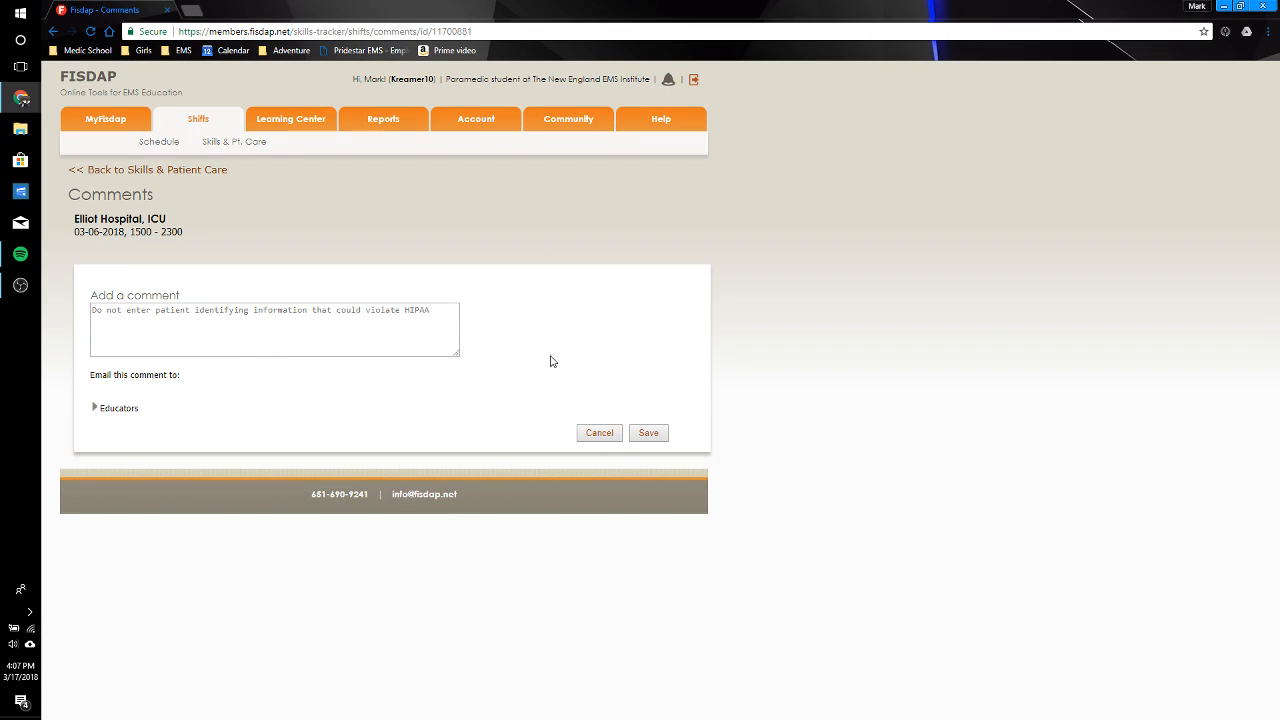
click(600, 433)
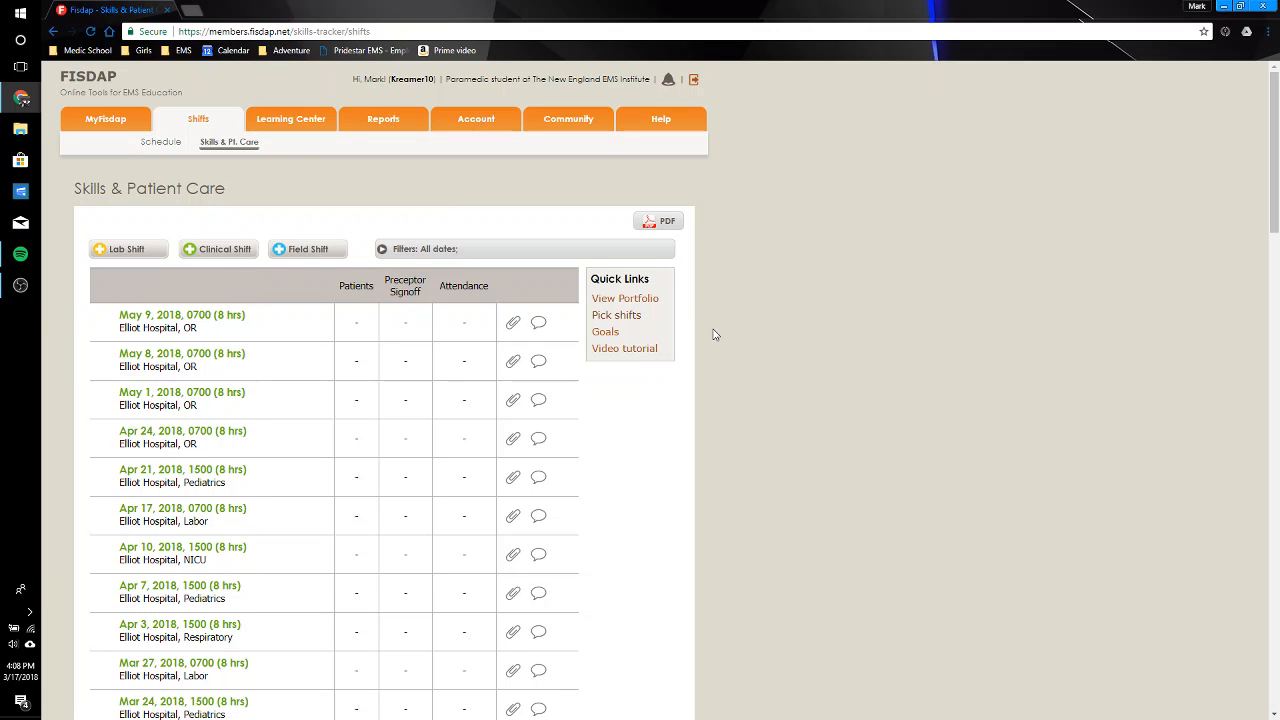
click(21, 290)
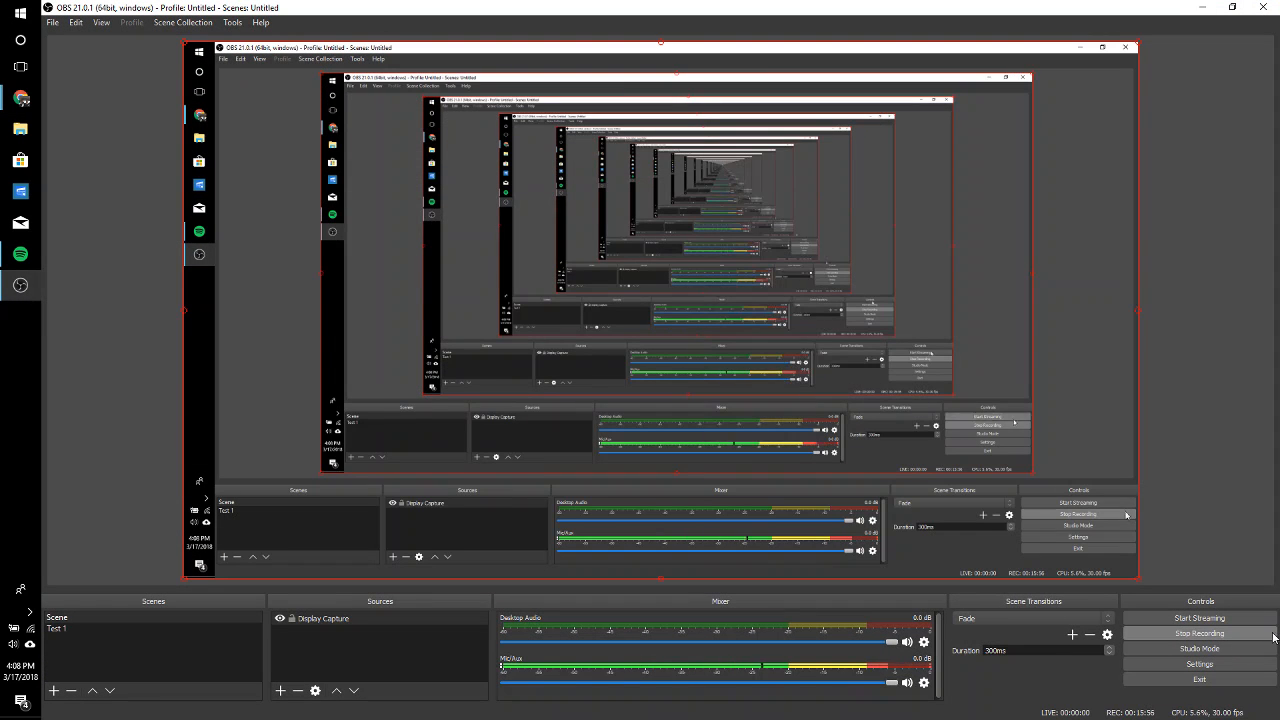